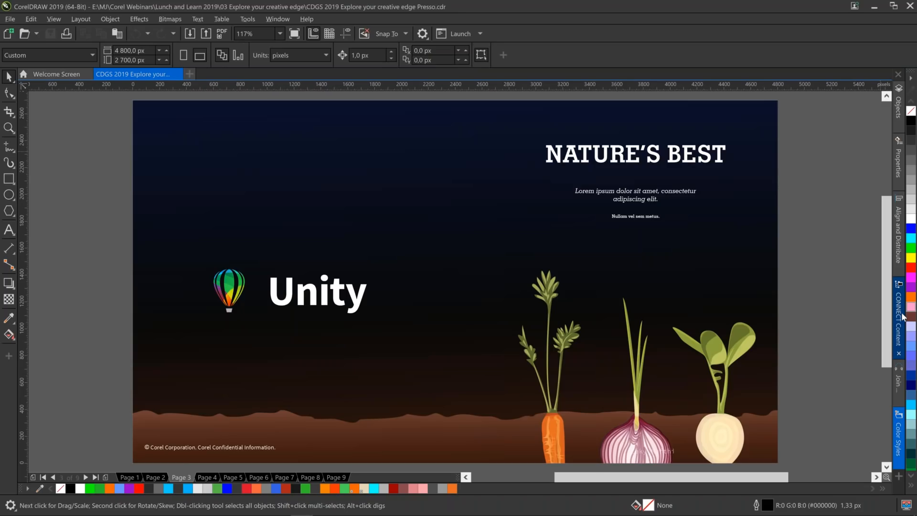
# Browse the 03 Explore your creative edge folder in CONNECT Content and open 01 Unity by colour.cdr.
pyautogui.click(899, 316)
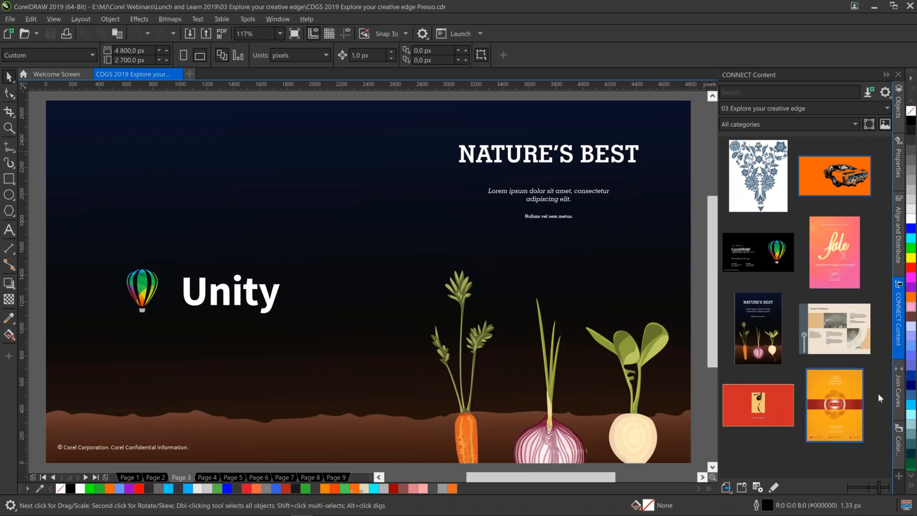
pyautogui.click(793, 110)
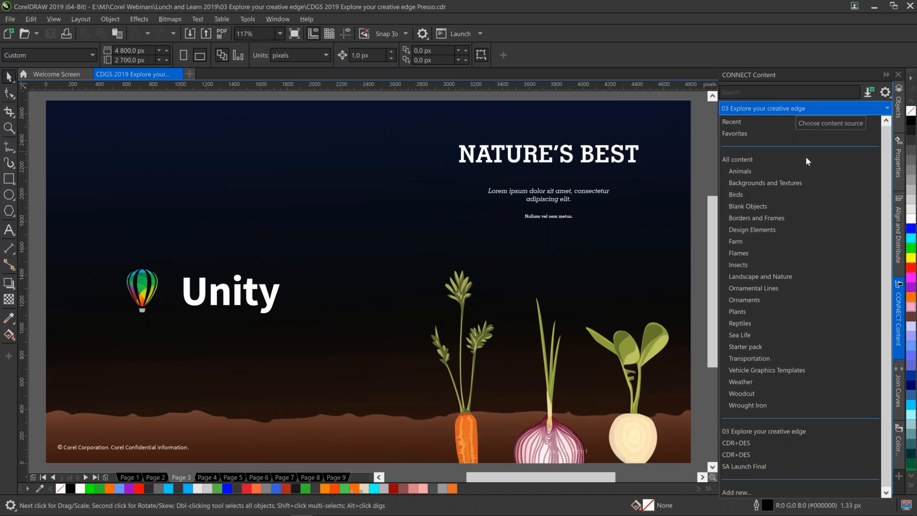
pyautogui.click(782, 432)
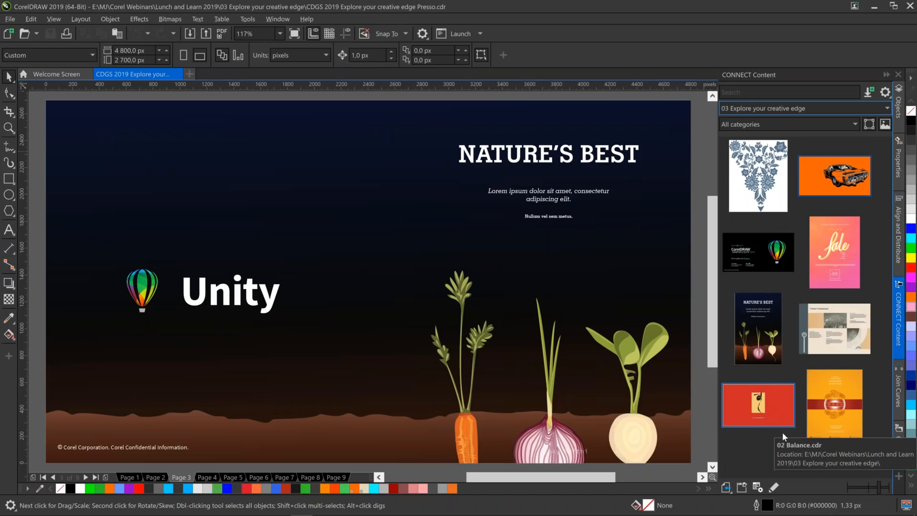
pyautogui.click(754, 341)
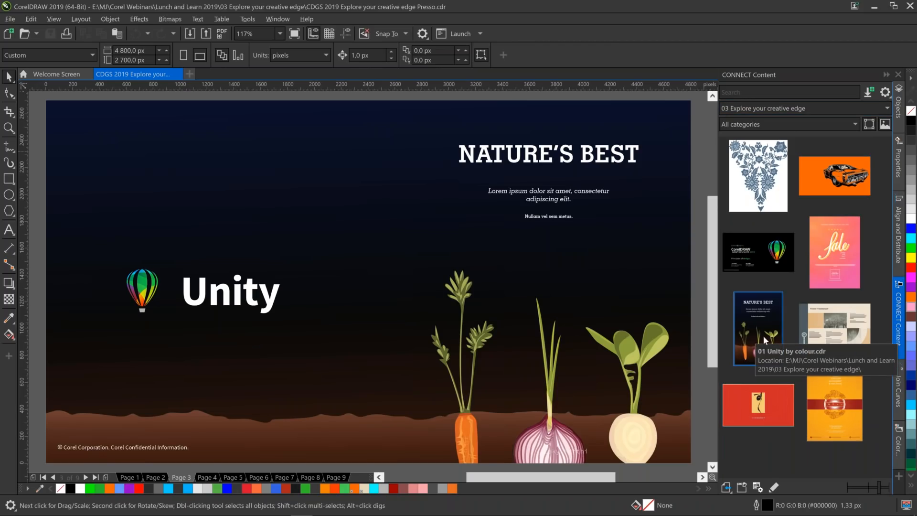
pyautogui.click(775, 488)
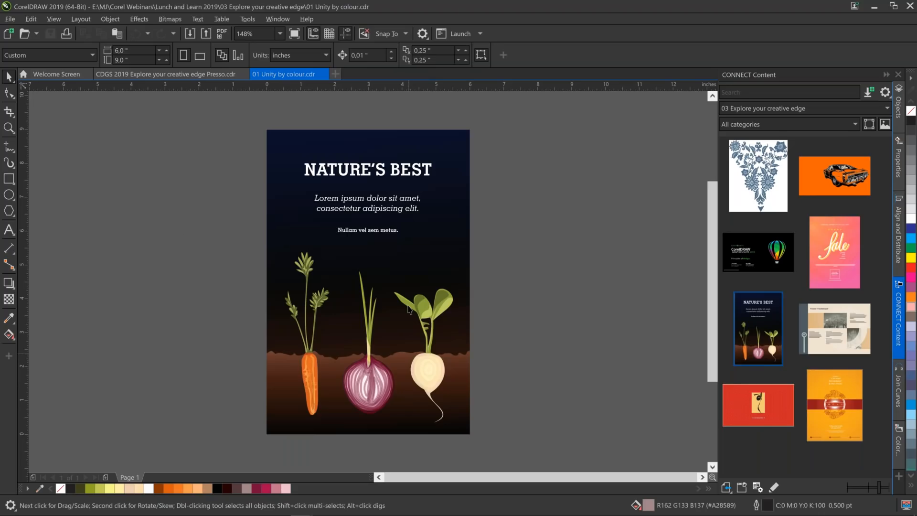
# Recolour the NATURE'S BEST heading with the orange sampled from the carrot using the Color Eyedropper.
pyautogui.click(8, 129)
pyautogui.moveTo(435, 267); pyautogui.dragTo(496, 341)
pyautogui.moveTo(712, 272); pyautogui.dragTo(713, 282)
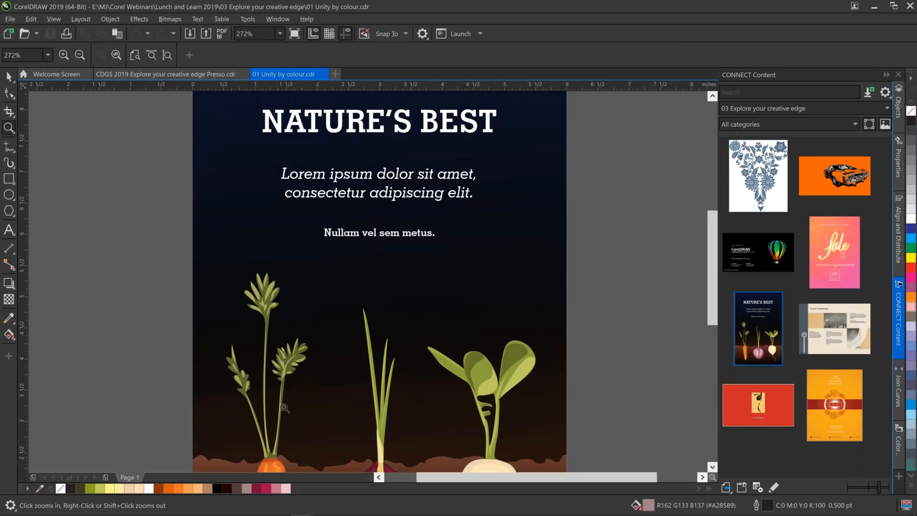
pyautogui.click(7, 233)
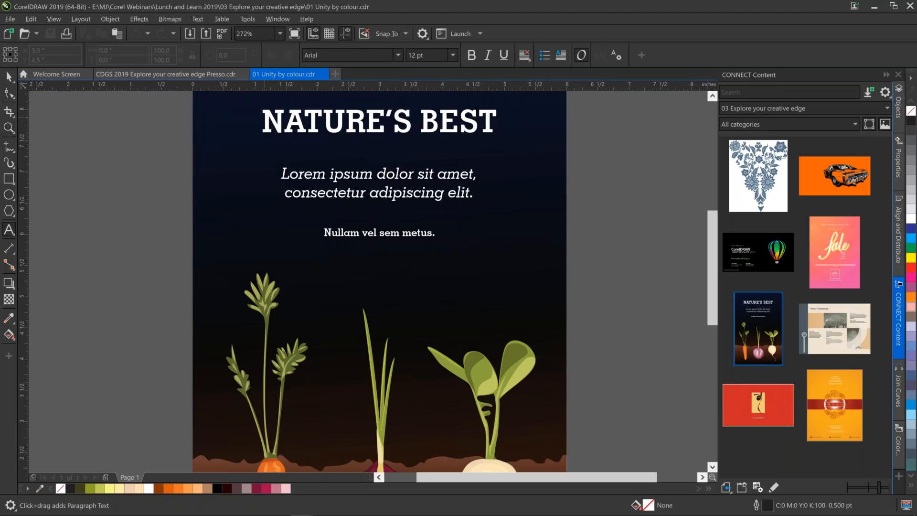
pyautogui.moveTo(264, 120); pyautogui.dragTo(501, 117)
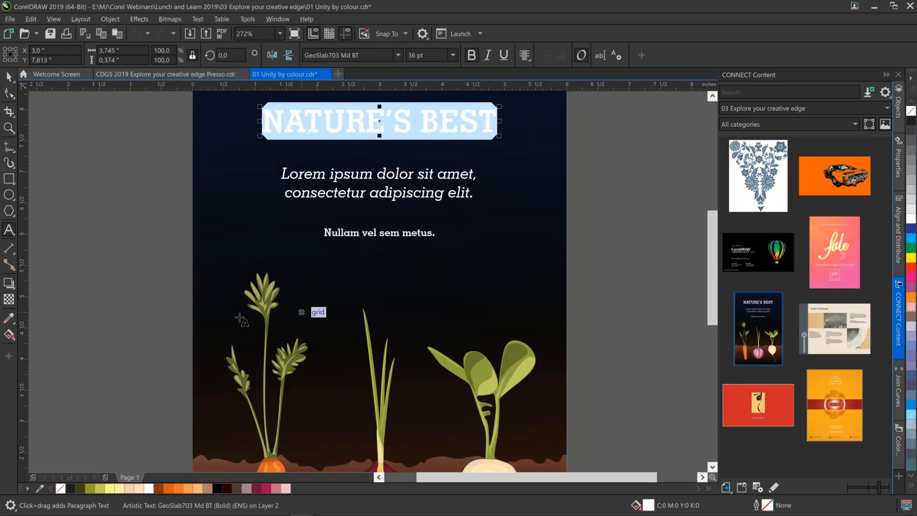
pyautogui.click(10, 323)
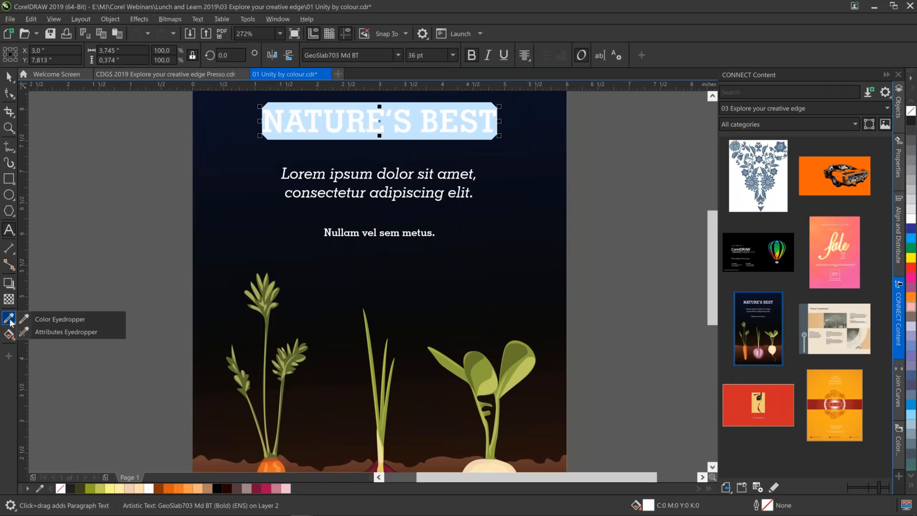
pyautogui.click(47, 319)
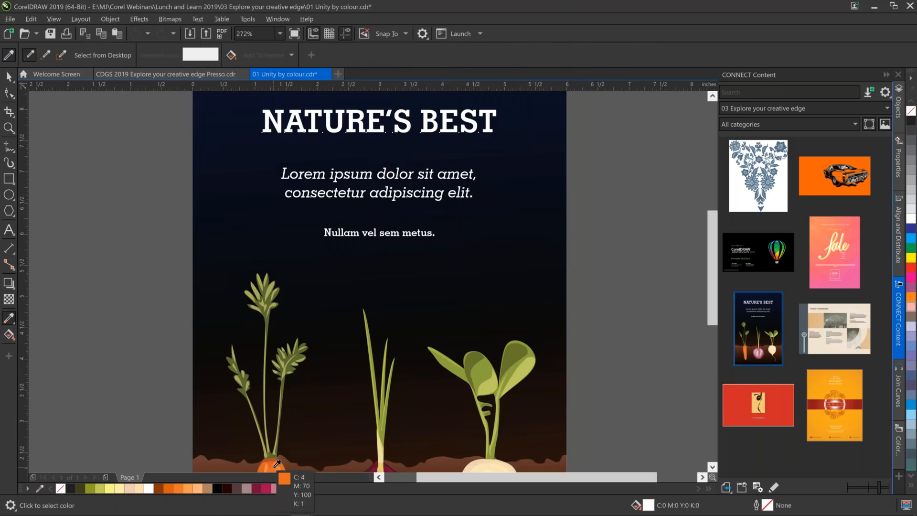
pyautogui.click(275, 465)
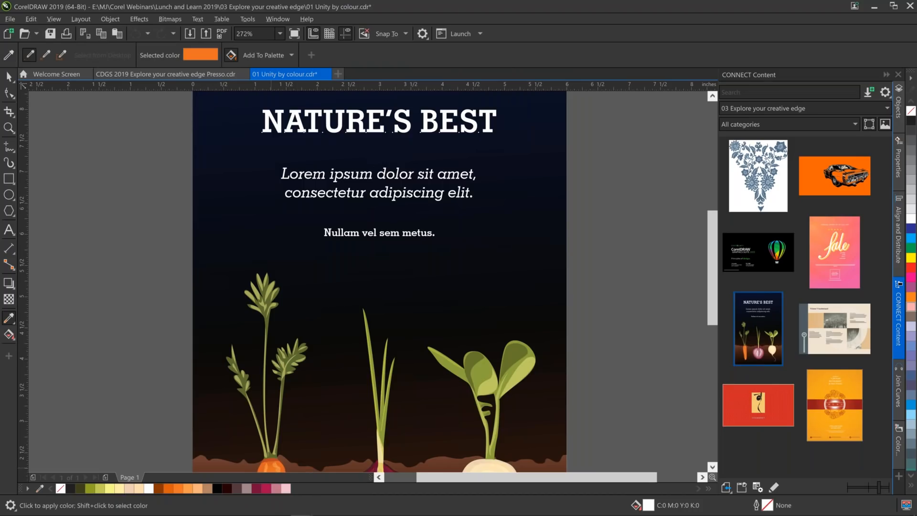
pyautogui.click(297, 125)
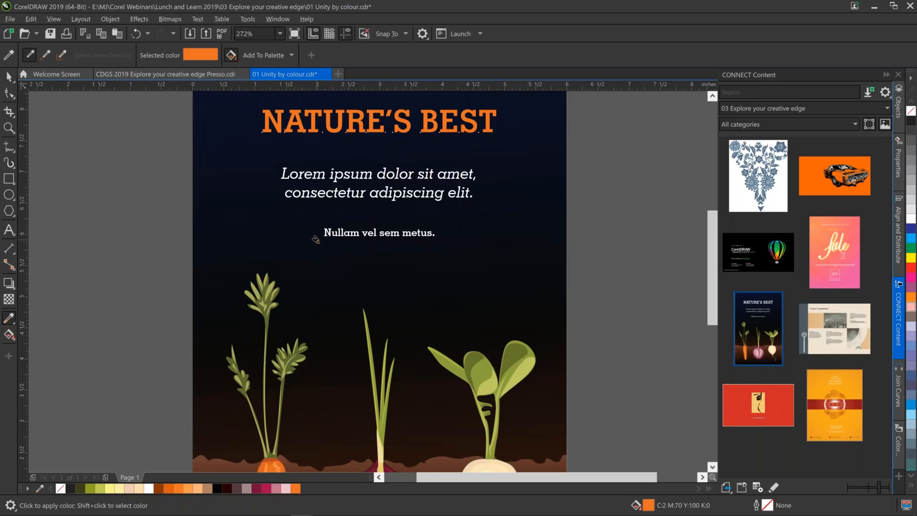
pyautogui.hotkey('shift', 'F4')
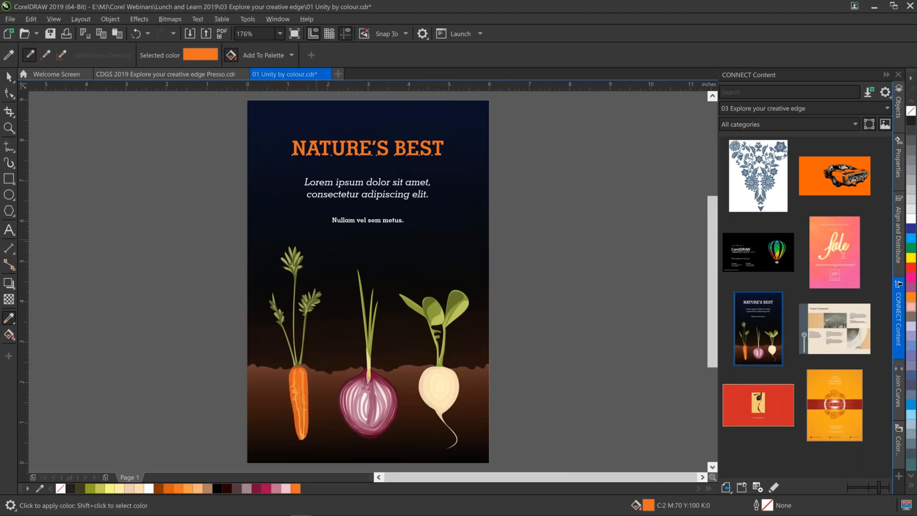
# Select the paragraph text below the heading and sample the onion leaf's green with the Color Eyedropper.
pyautogui.click(9, 230)
pyautogui.click(444, 149)
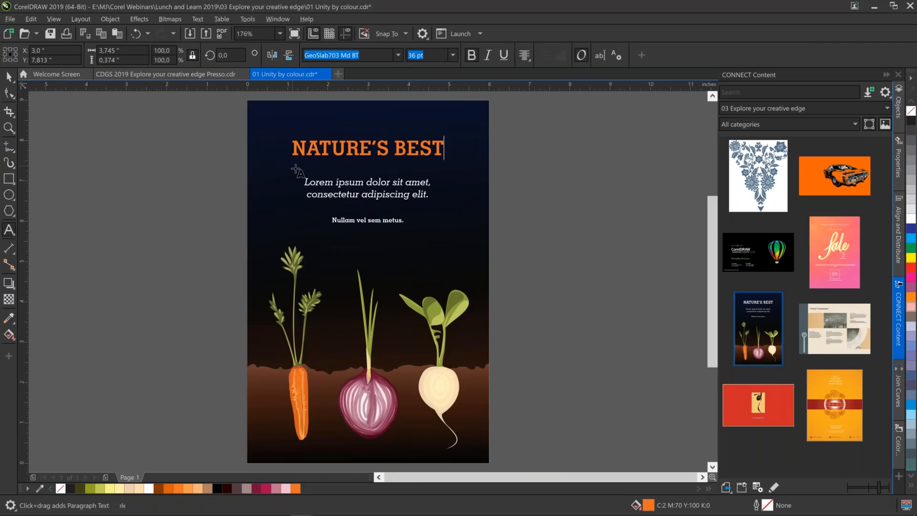
pyautogui.click(393, 187)
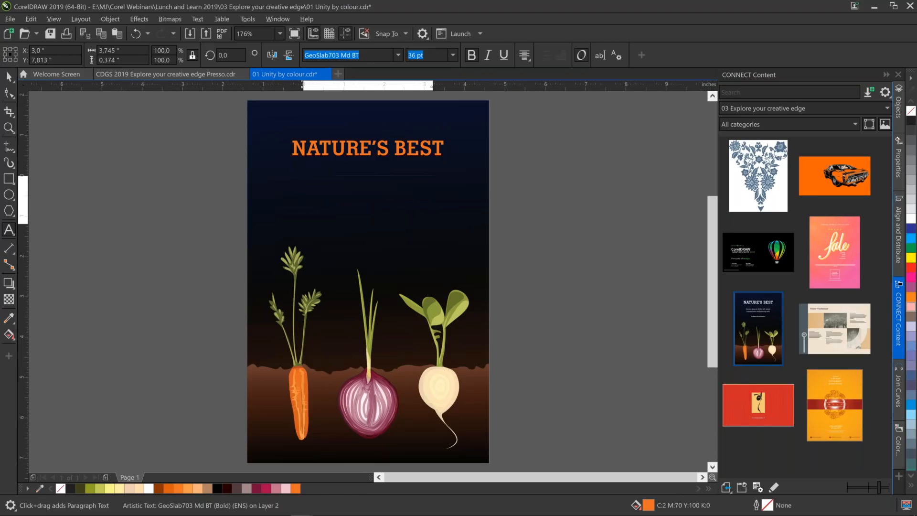
pyautogui.tripleClick(419, 191)
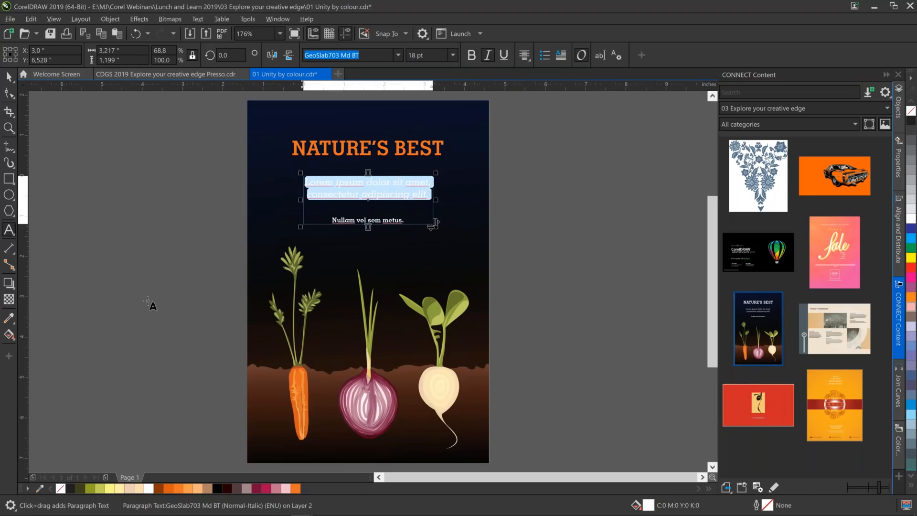
pyautogui.click(10, 319)
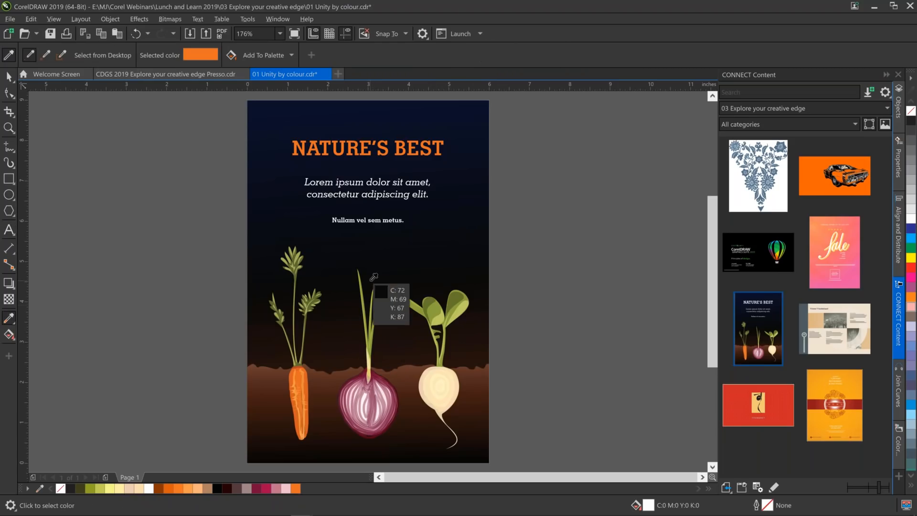
pyautogui.click(8, 78)
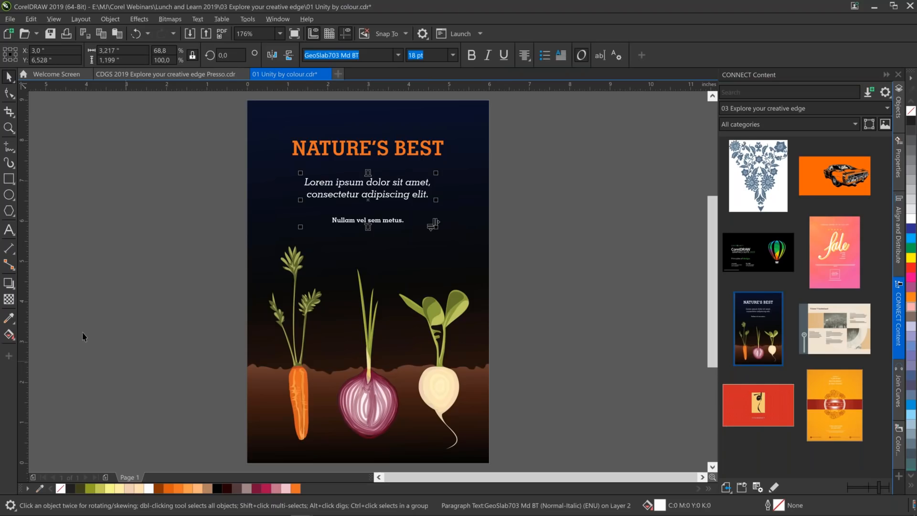
pyautogui.click(8, 317)
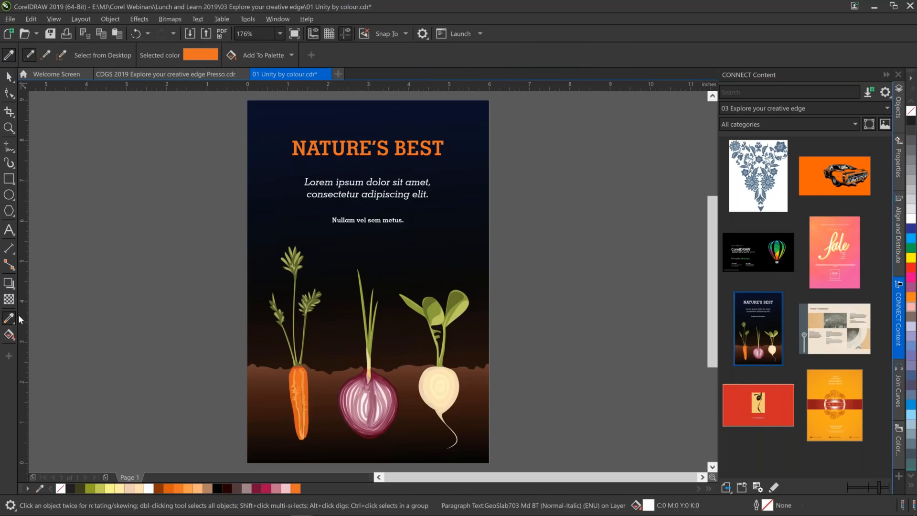
pyautogui.click(375, 300)
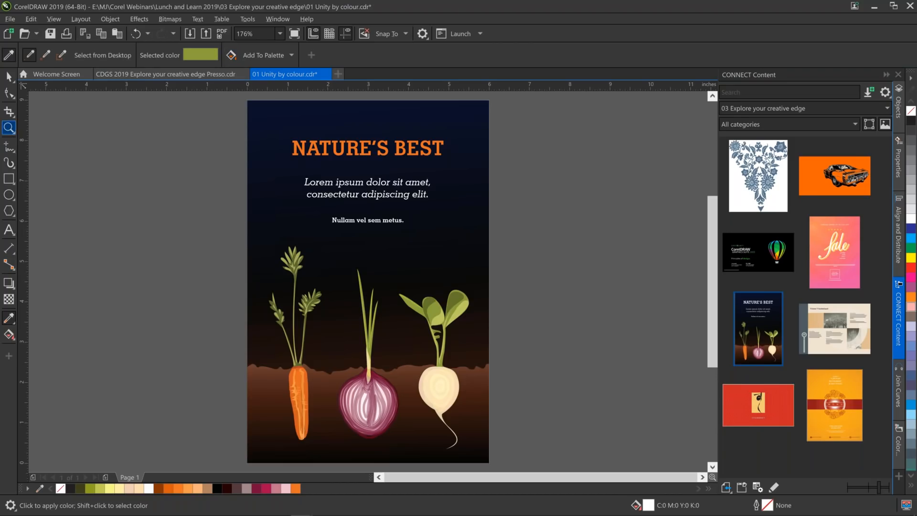
# Fill the paragraph text block below the heading with the light green #C4CD55 from the document's colours, and deselect it.
pyautogui.click(8, 128)
pyautogui.moveTo(264, 144); pyautogui.dragTo(518, 347)
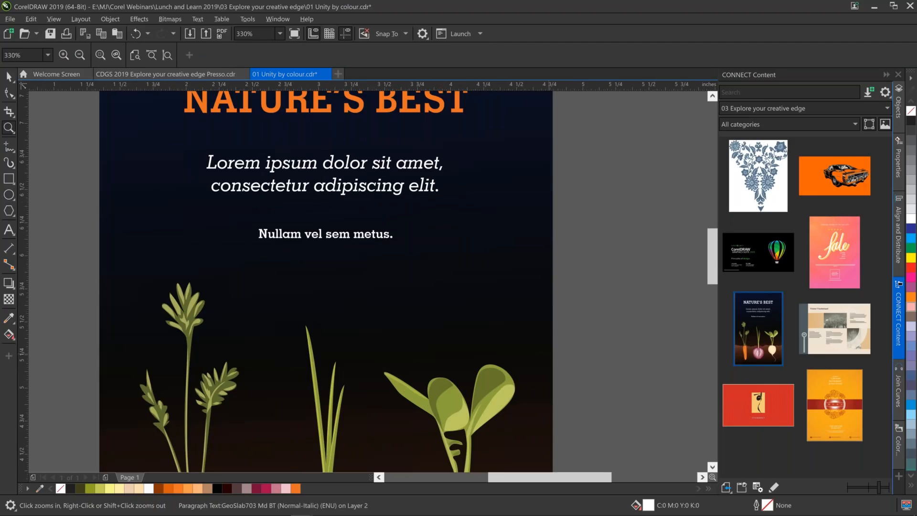
pyautogui.moveTo(217, 142); pyautogui.dragTo(490, 359)
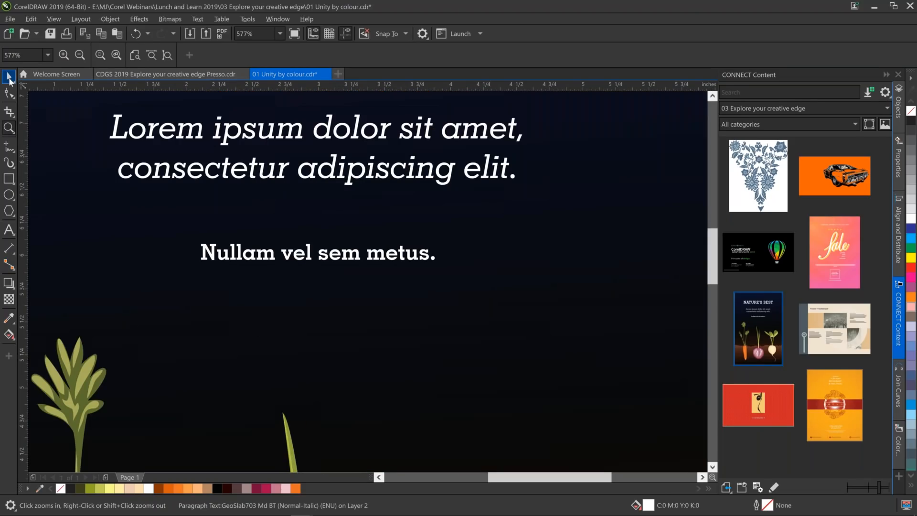
pyautogui.click(9, 78)
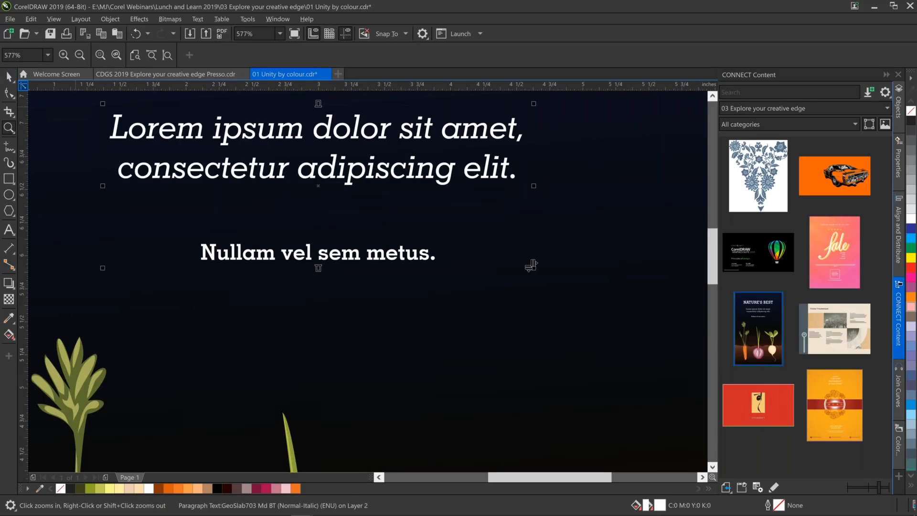
pyautogui.click(99, 488)
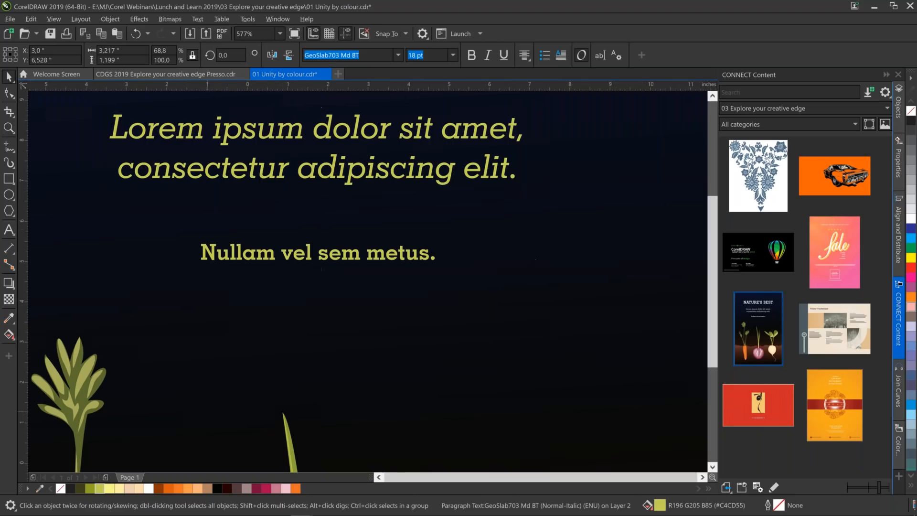
pyautogui.hotkey('shift', 'F4')
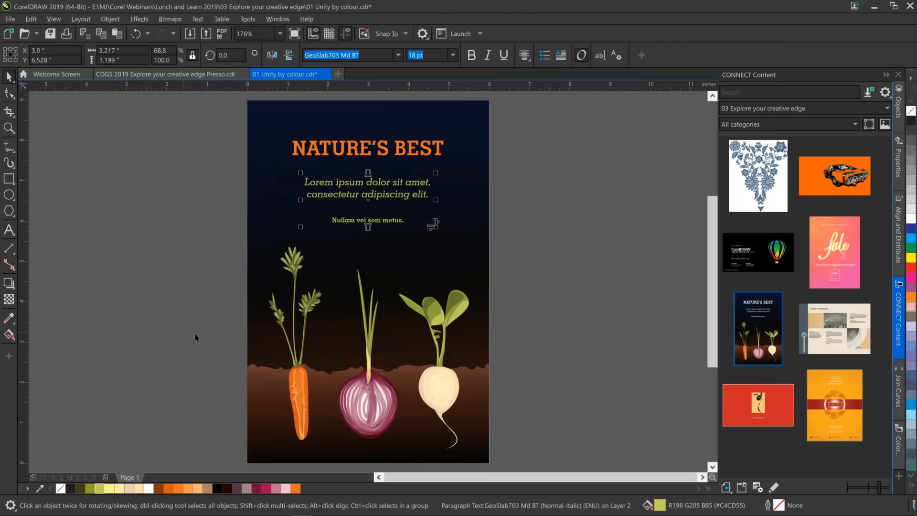
pyautogui.click(212, 307)
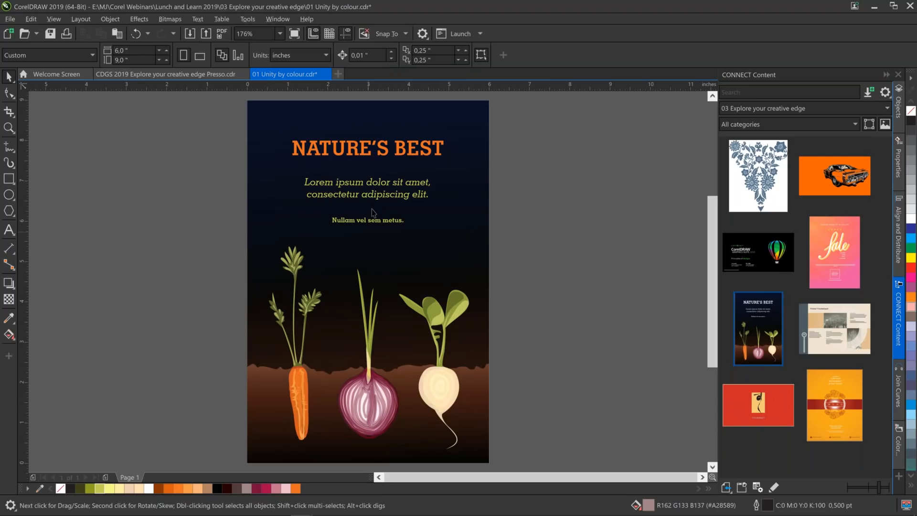
# Fill the paragraph text block with white and close 01 Unity by colour.cdr without saving the changes.
pyautogui.click(374, 197)
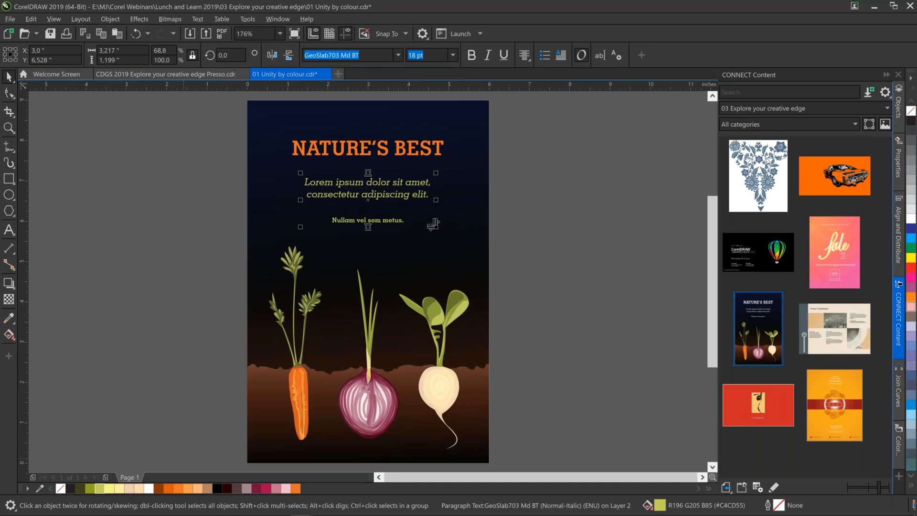
pyautogui.click(149, 488)
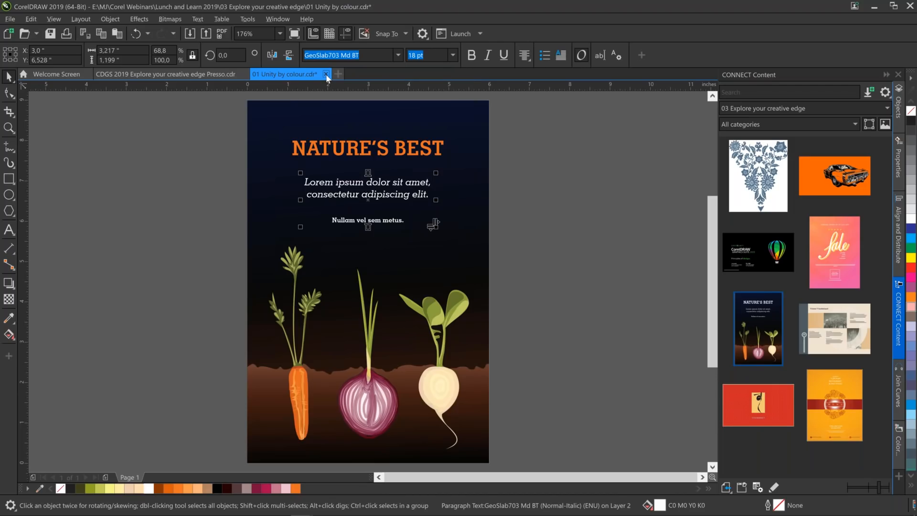
pyautogui.click(326, 73)
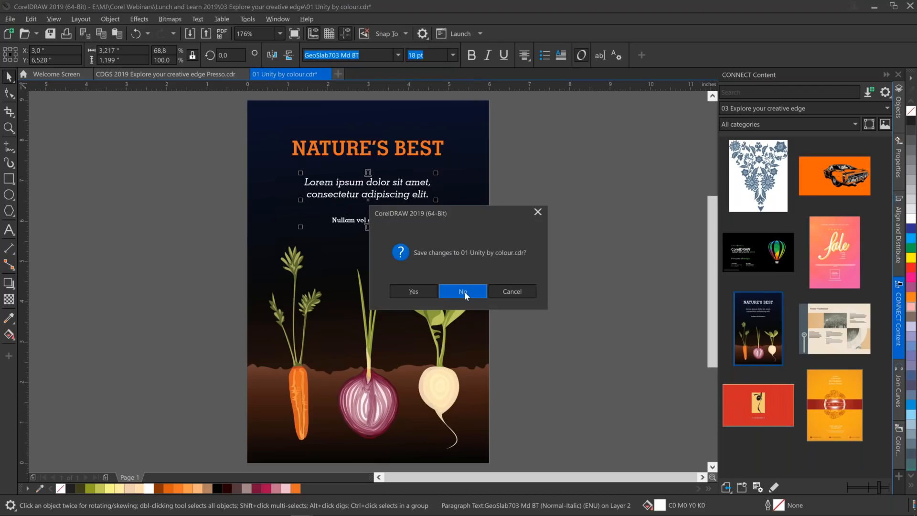
pyautogui.click(463, 291)
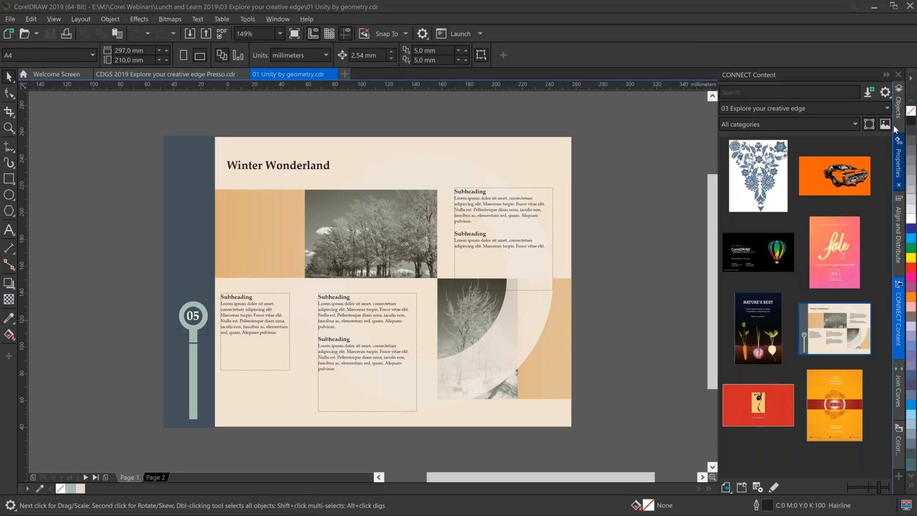
# List the objects on Page 1's Layer 1, then hide the round page-number marker and show the square one.
pyautogui.click(899, 105)
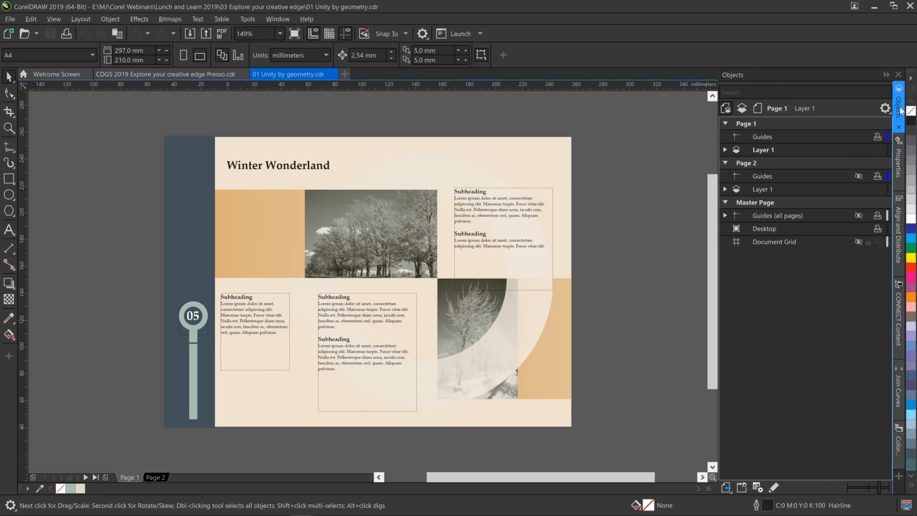
pyautogui.click(726, 150)
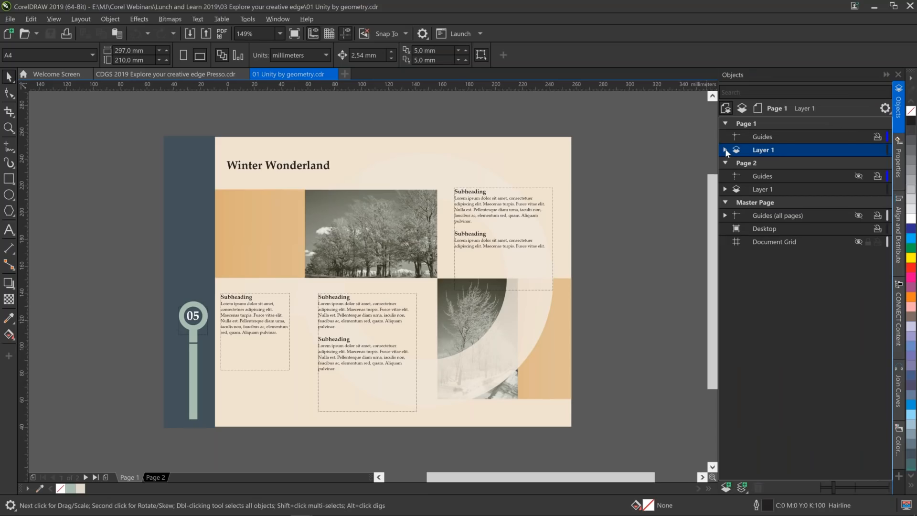
pyautogui.click(726, 150)
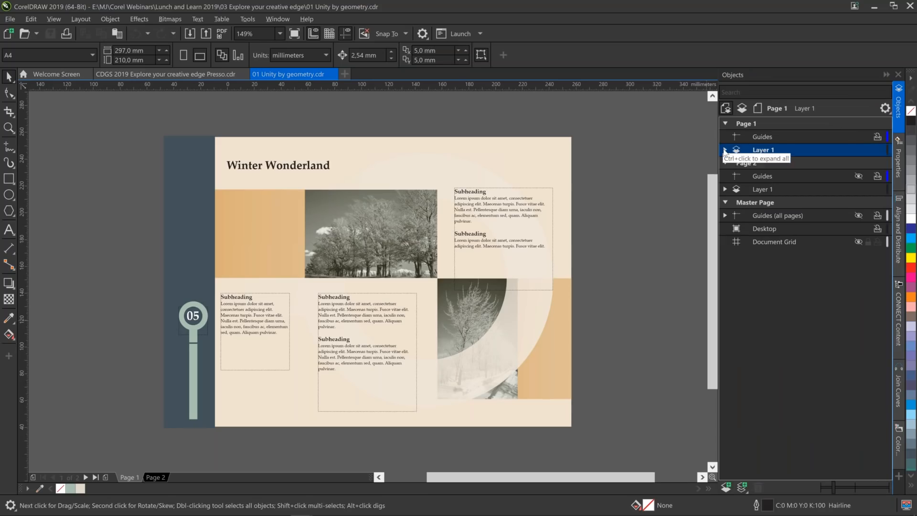
pyautogui.click(726, 151)
pyautogui.click(726, 150)
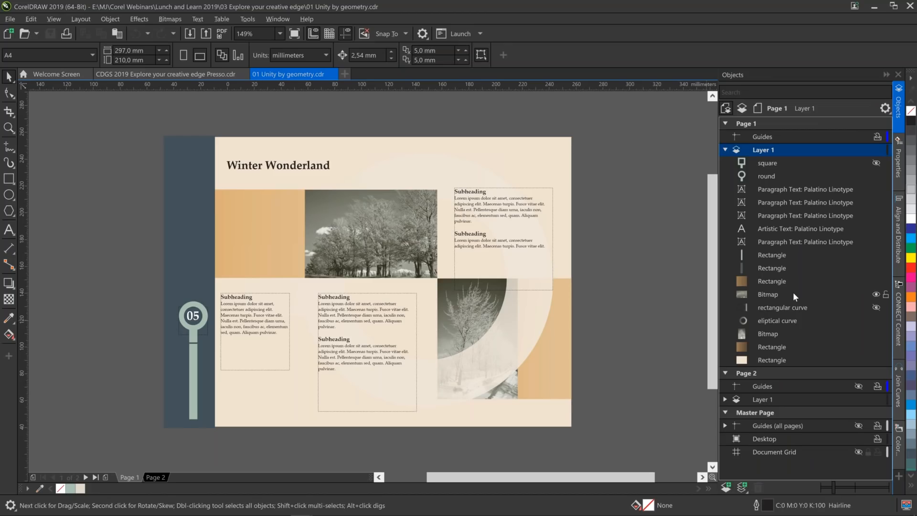
pyautogui.click(775, 177)
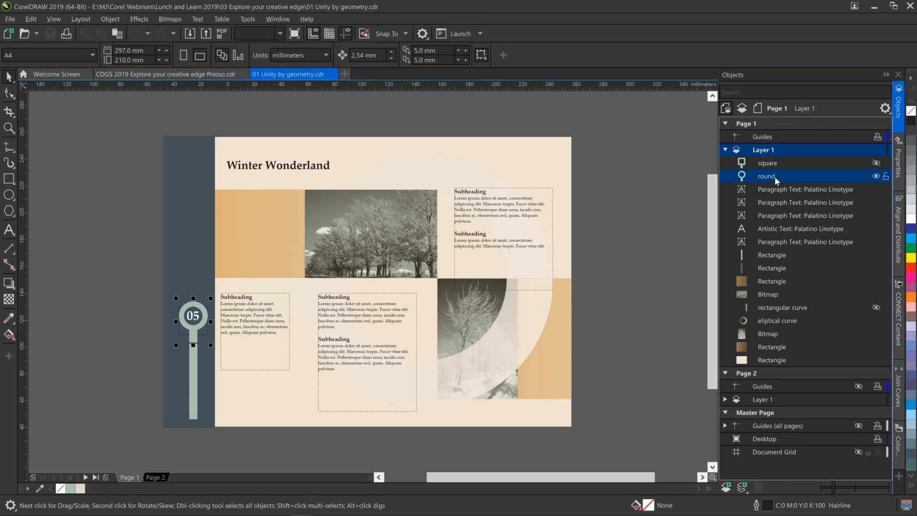
pyautogui.click(876, 163)
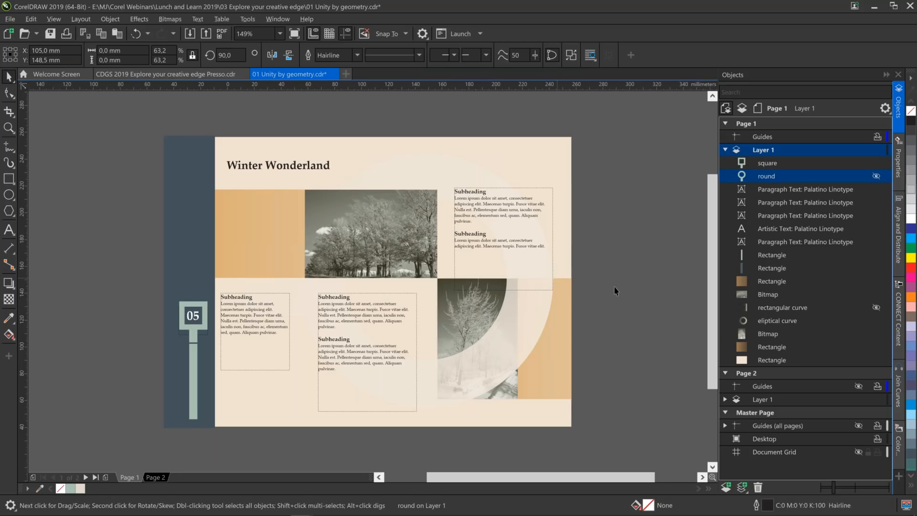
# Hide the eliptical curve and show the rectangular curve in the Page 1 layout, then display Page 2.
pyautogui.moveTo(852, 321)
pyautogui.click(876, 321)
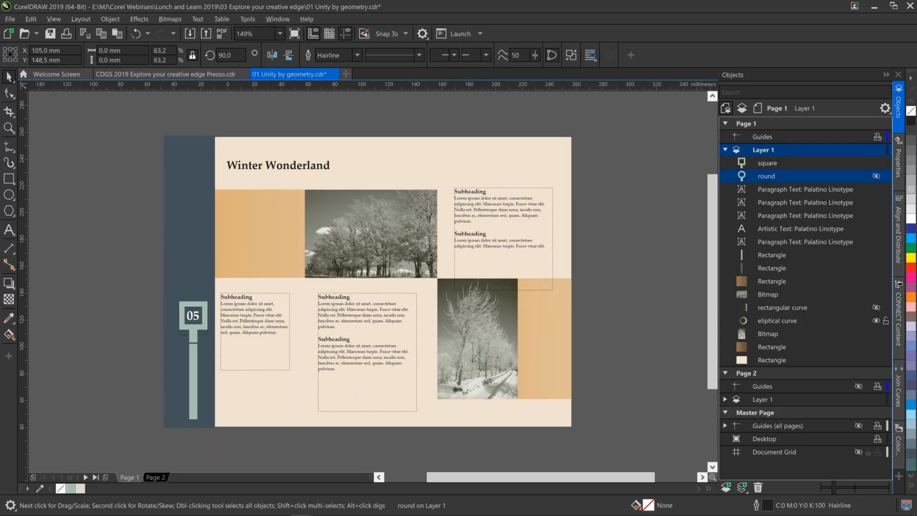
pyautogui.click(876, 308)
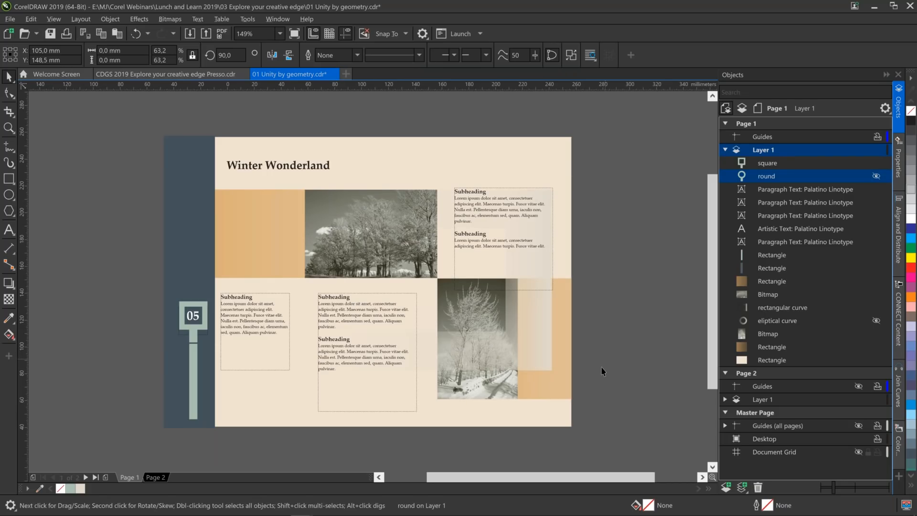
pyautogui.click(155, 478)
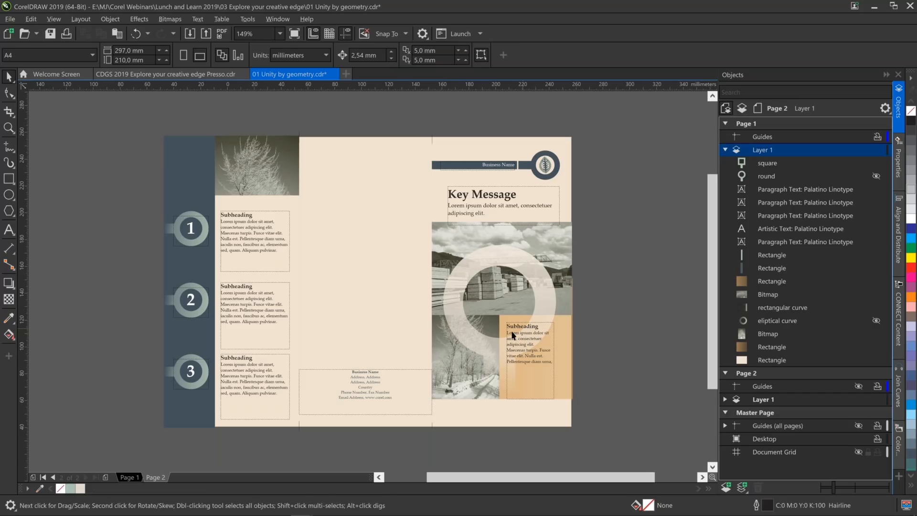
# Show Page 4 of the CDGS 2019 Explore your creative edge Presso.cdr presentation and close 01 Unity by geometry.cdr without saving.
pyautogui.click(199, 77)
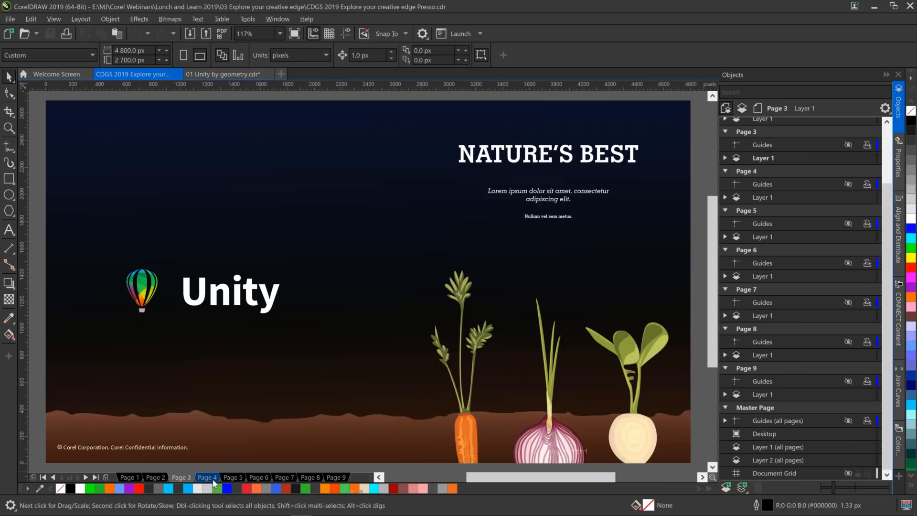
pyautogui.click(213, 480)
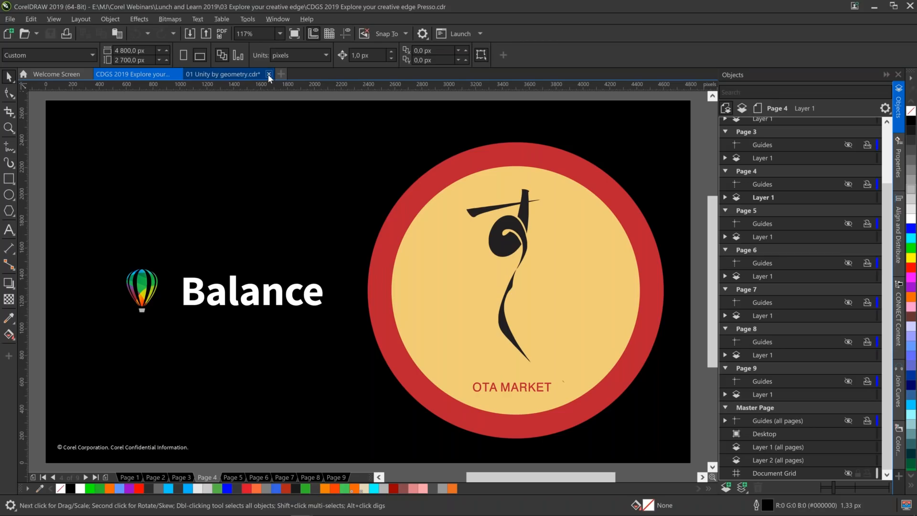
pyautogui.click(268, 73)
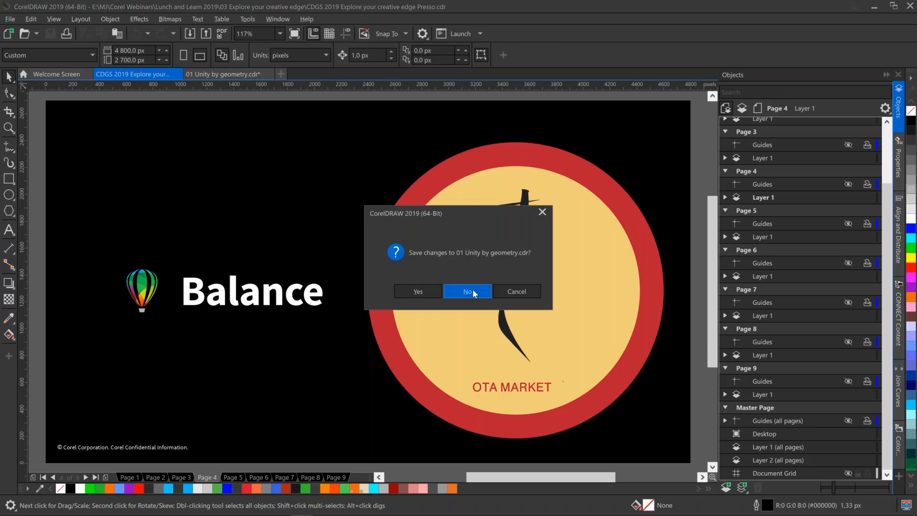
pyautogui.click(472, 290)
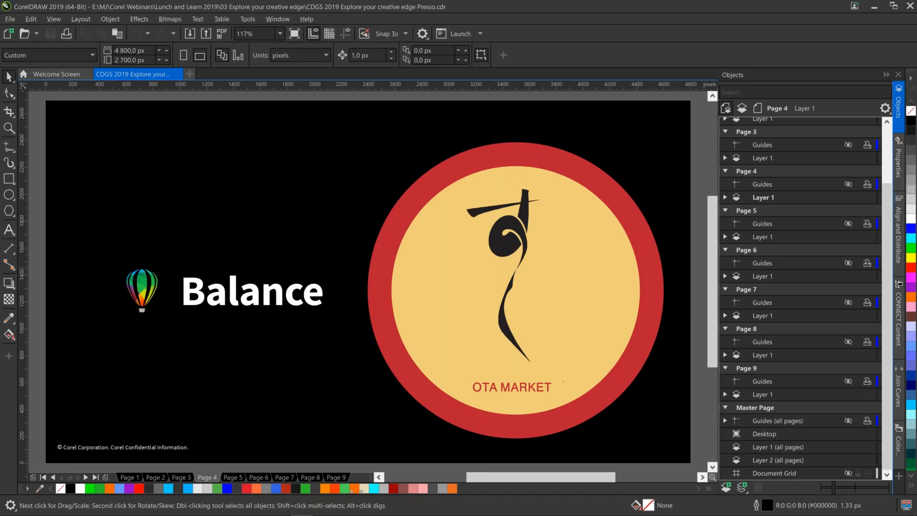
# Open 02 Balance.cdr for editing from the 03 Explore your creative edge content folder.
pyautogui.click(898, 308)
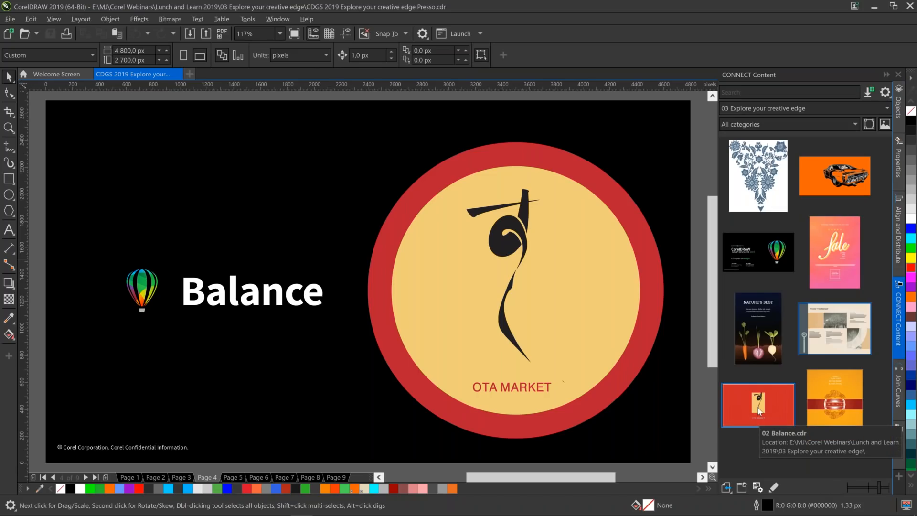
pyautogui.click(759, 411)
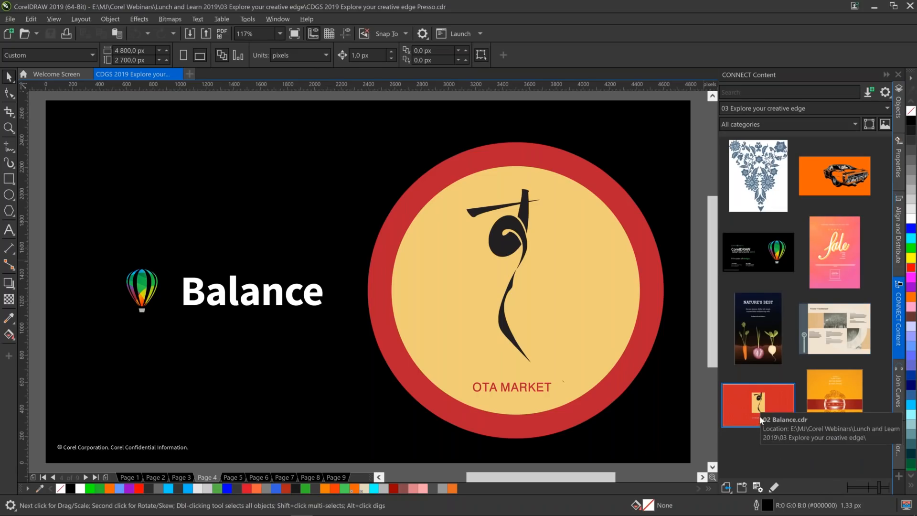
pyautogui.click(774, 487)
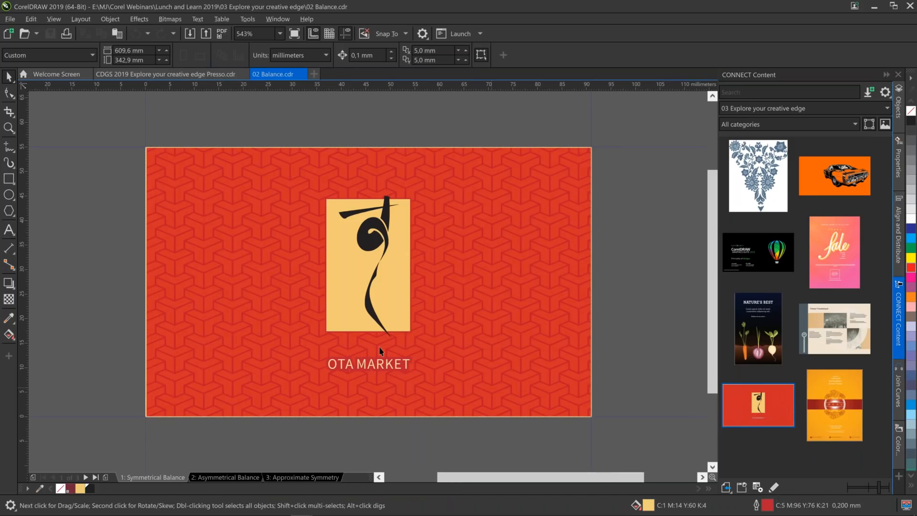
# Draw a graph paper grid of 3 columns and 3 rows covering the whole red OTA MARKET card.
pyautogui.click(9, 211)
pyautogui.click(47, 281)
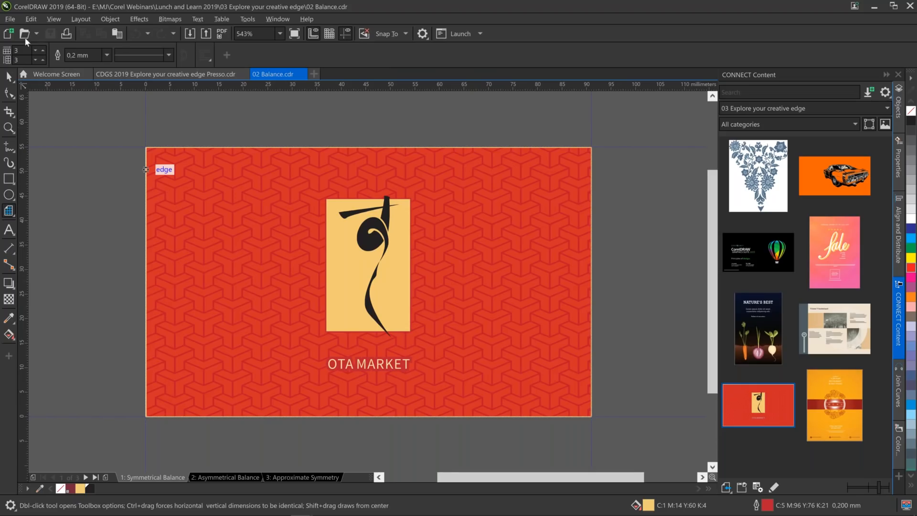
pyautogui.click(19, 60)
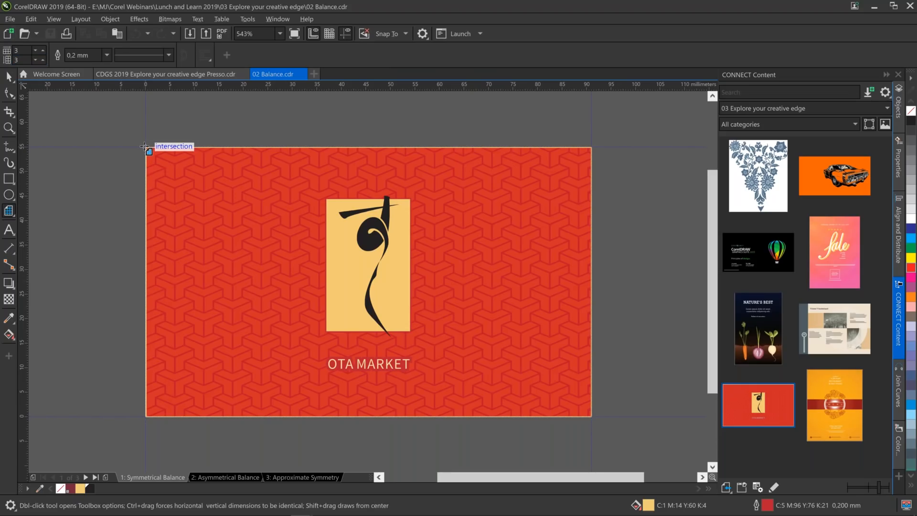
pyautogui.moveTo(145, 147); pyautogui.dragTo(591, 419)
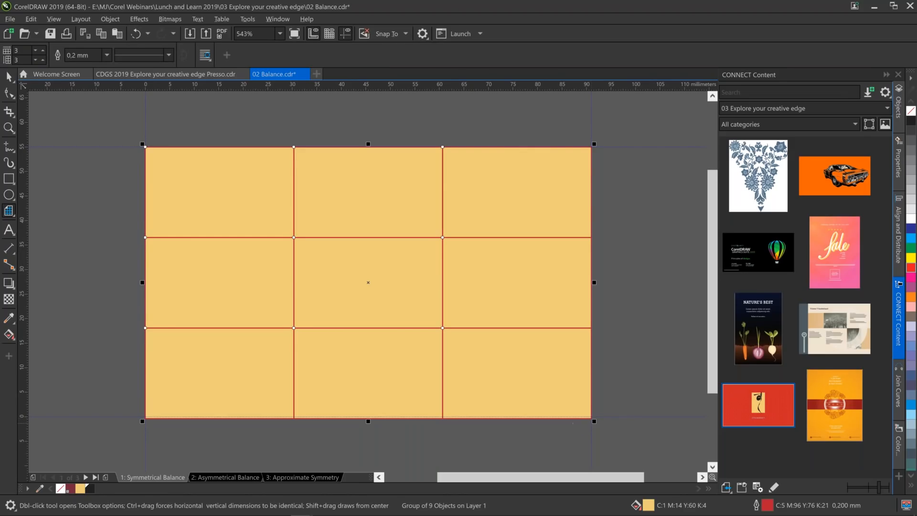
pyautogui.click(905, 16)
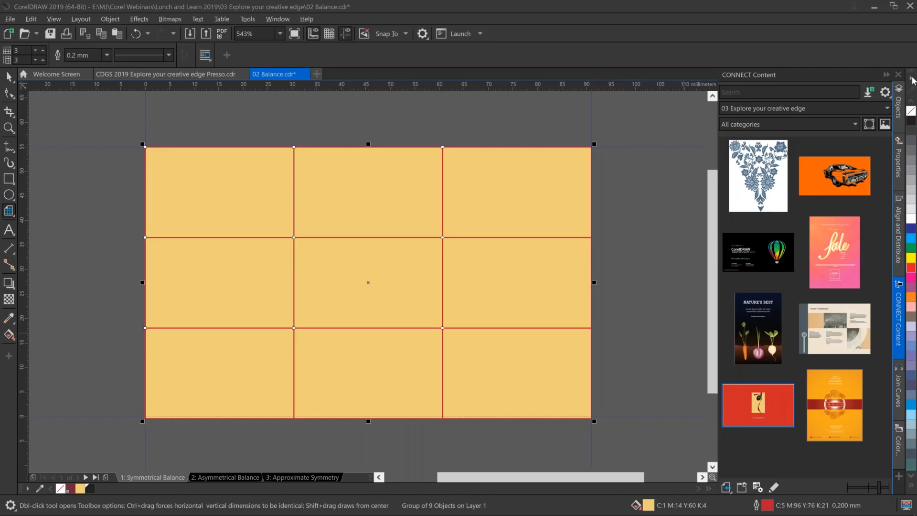
# Move the grid group to the master page's Guides (all pages) layer and lock it there.
pyautogui.click(899, 105)
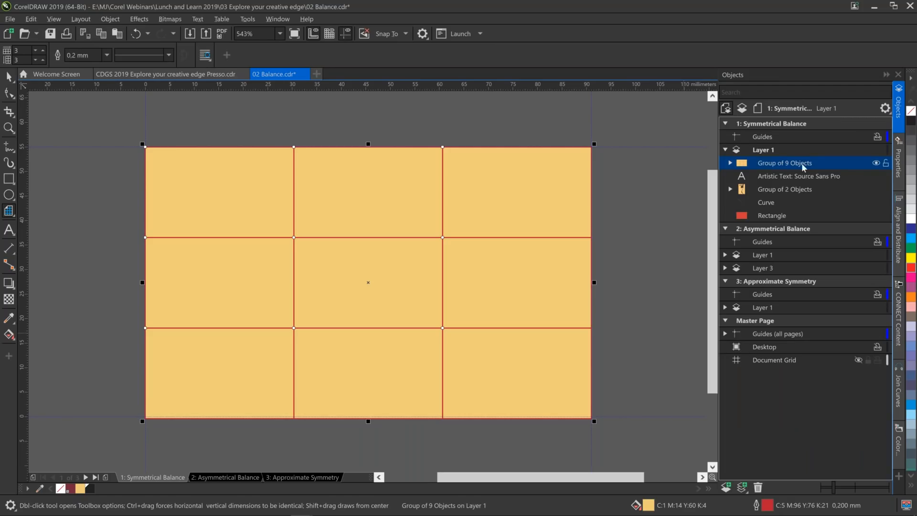
pyautogui.moveTo(807, 163); pyautogui.dragTo(798, 334)
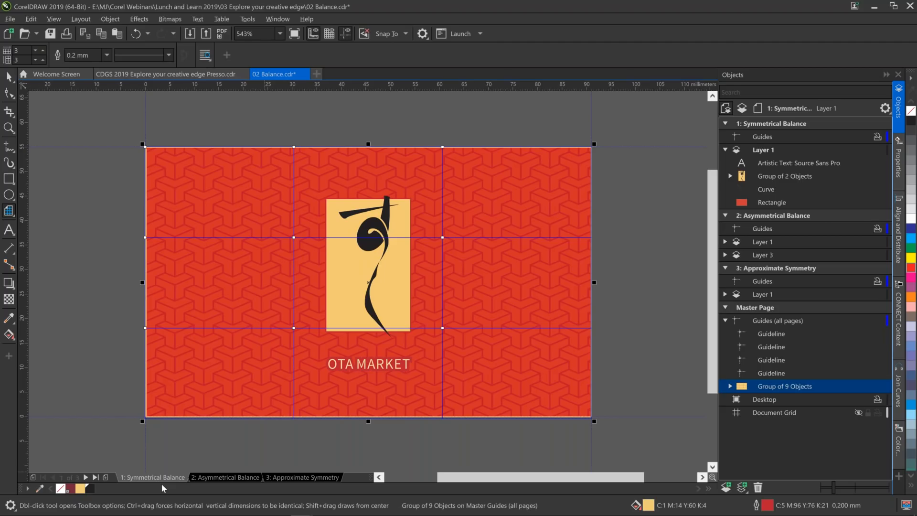
pyautogui.click(294, 476)
pyautogui.click(887, 388)
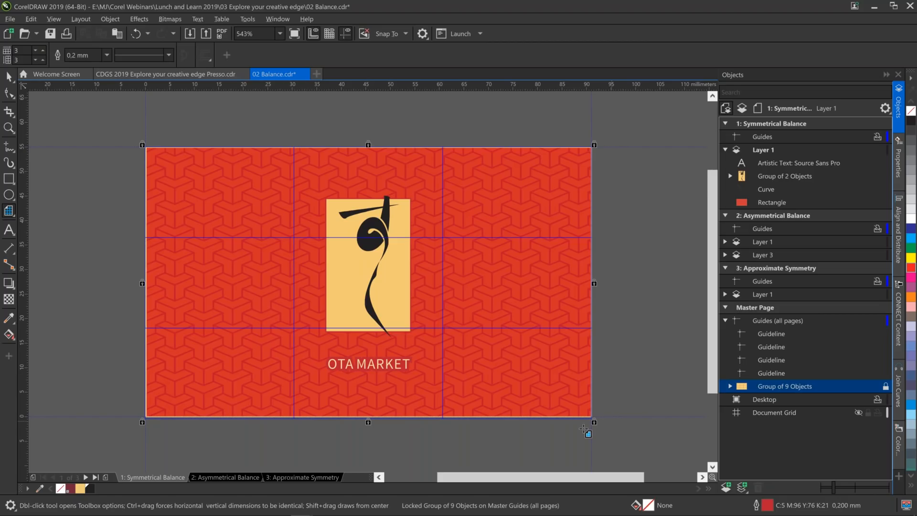
# Nudge the card's logo group up 0.6 mm so the yellow panel's base meets the lower horizontal grid line.
pyautogui.click(8, 77)
pyautogui.moveTo(299, 122); pyautogui.dragTo(434, 344)
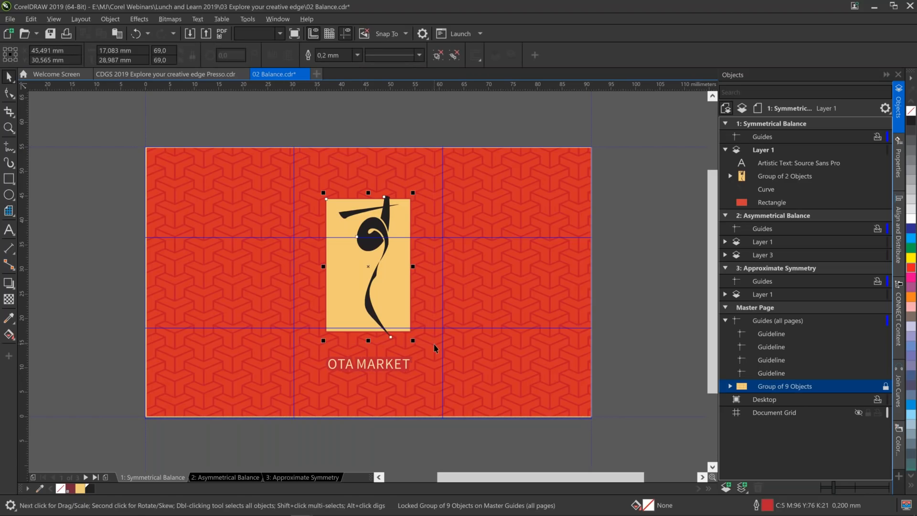
pyautogui.press('Up')
pyautogui.press('Up')
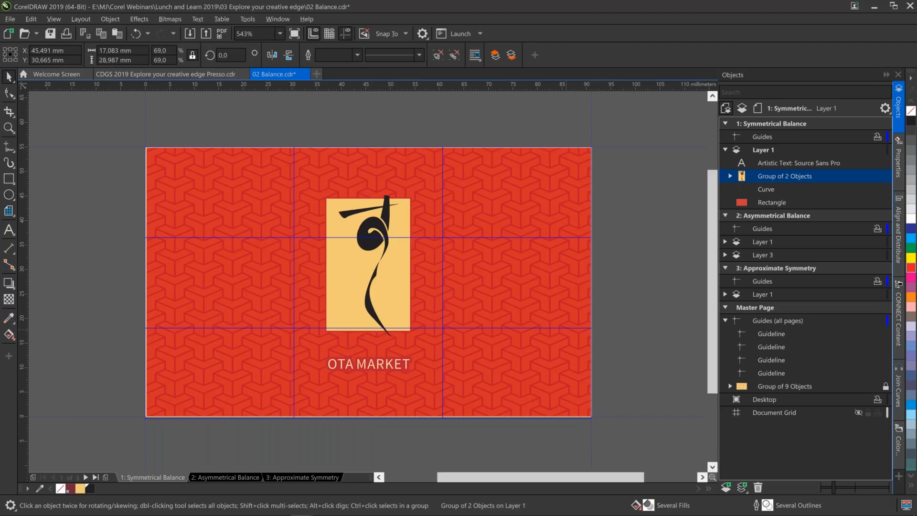
pyautogui.press('Up')
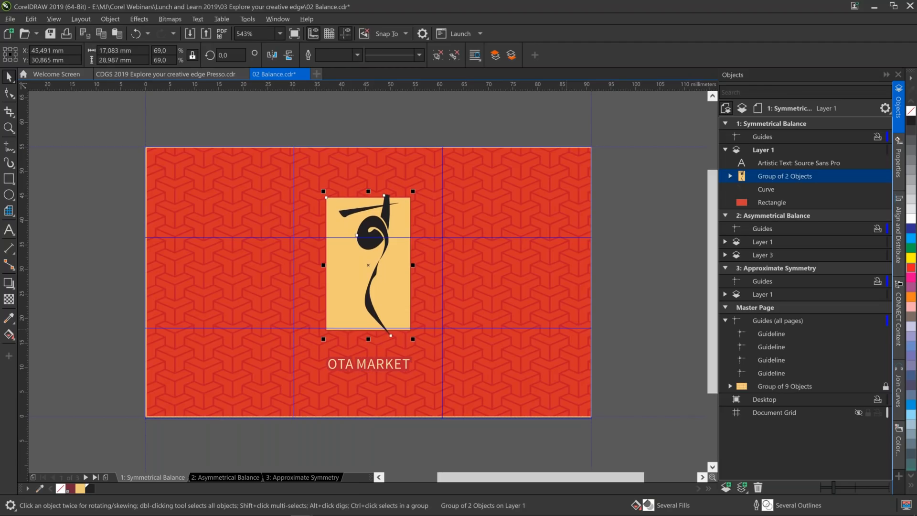
pyautogui.press('Up')
pyautogui.press('Up')
pyautogui.press('Up')
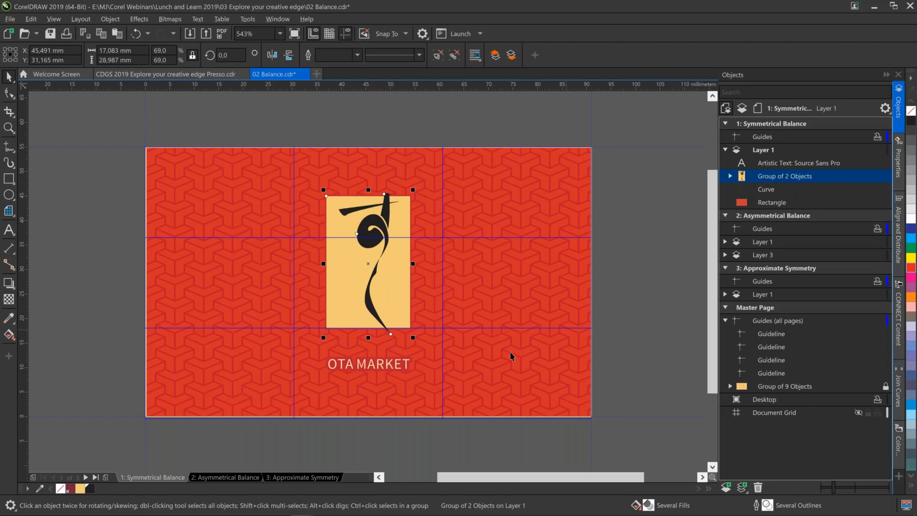
# On the Approximate Symmetry page, move the icons group about 2 mm right so its left edge meets the right-hand vertical grid line.
pyautogui.click(324, 479)
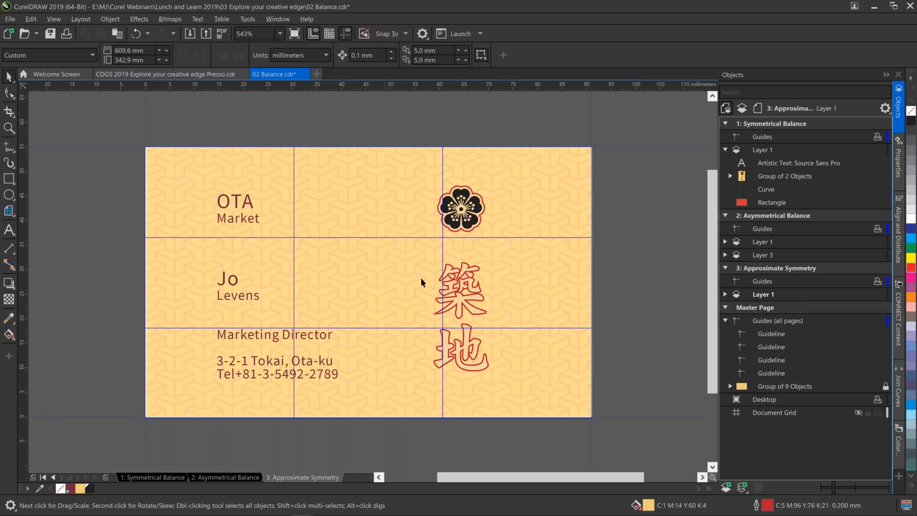
pyautogui.click(12, 80)
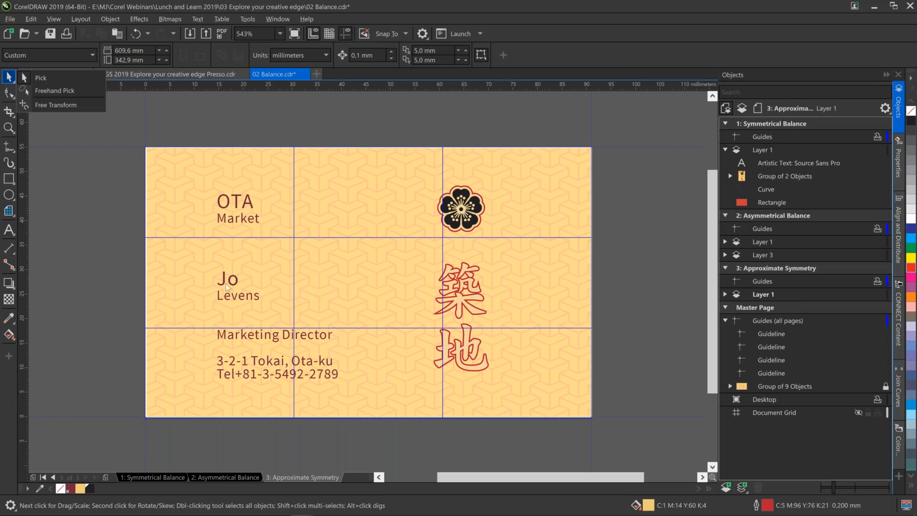
pyautogui.click(53, 82)
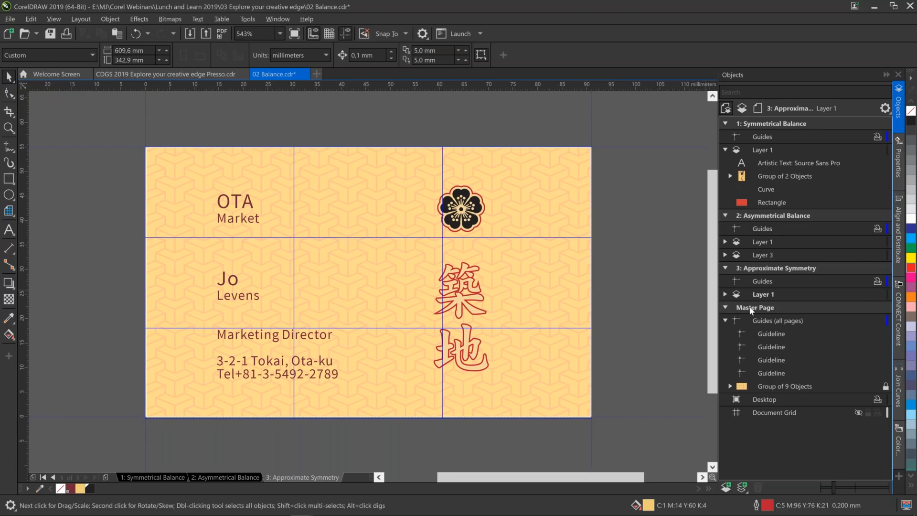
pyautogui.click(726, 294)
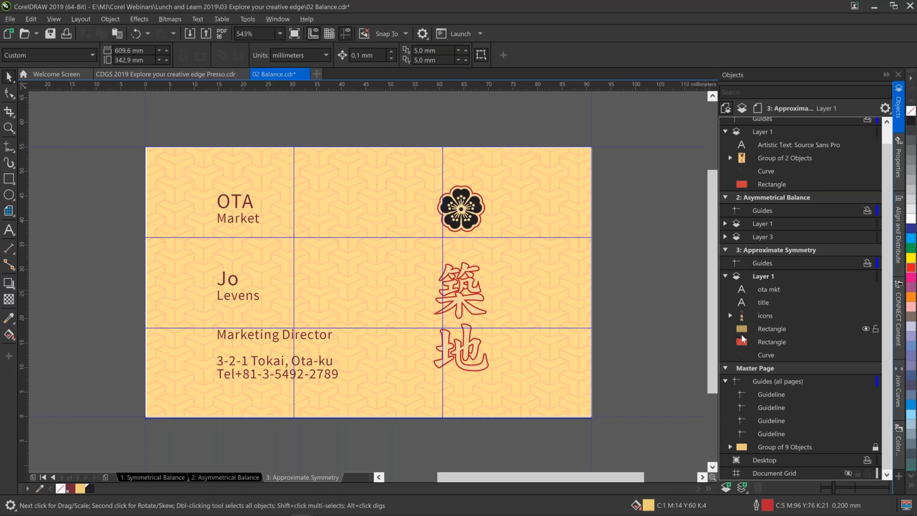
pyautogui.click(775, 289)
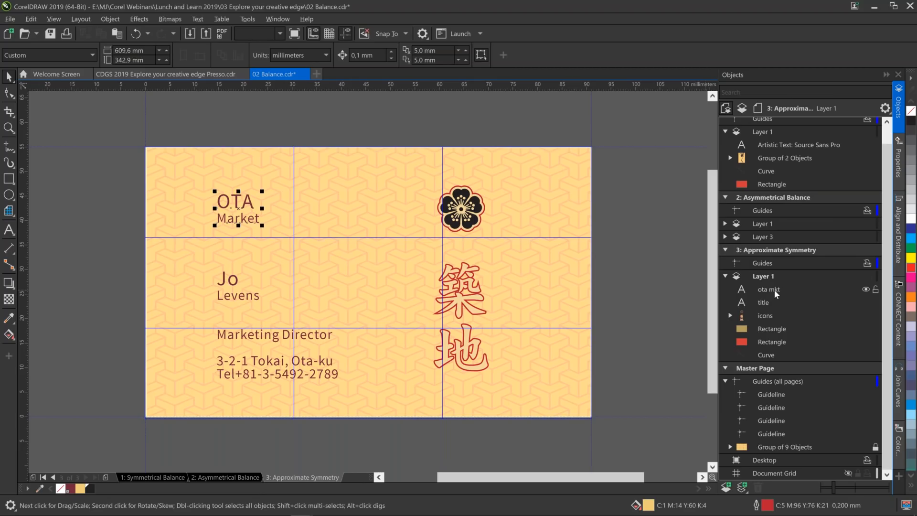
pyautogui.click(775, 290)
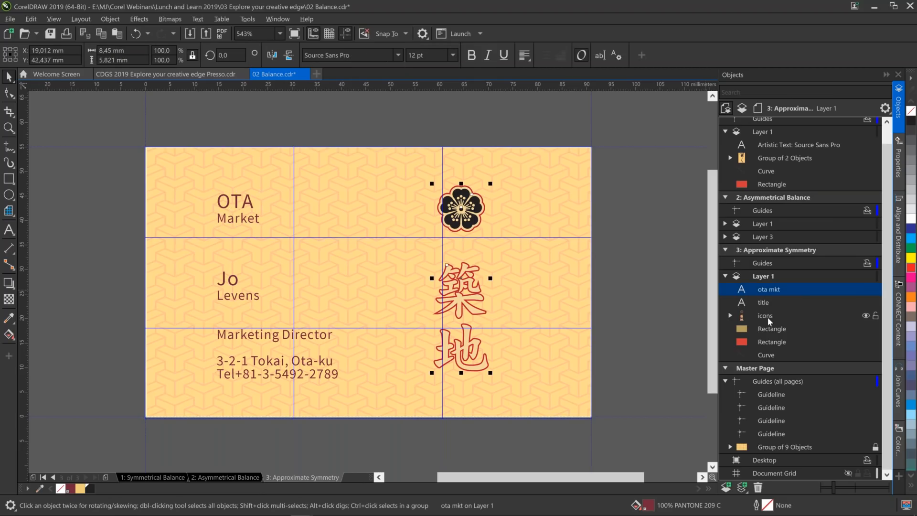
pyautogui.click(768, 316)
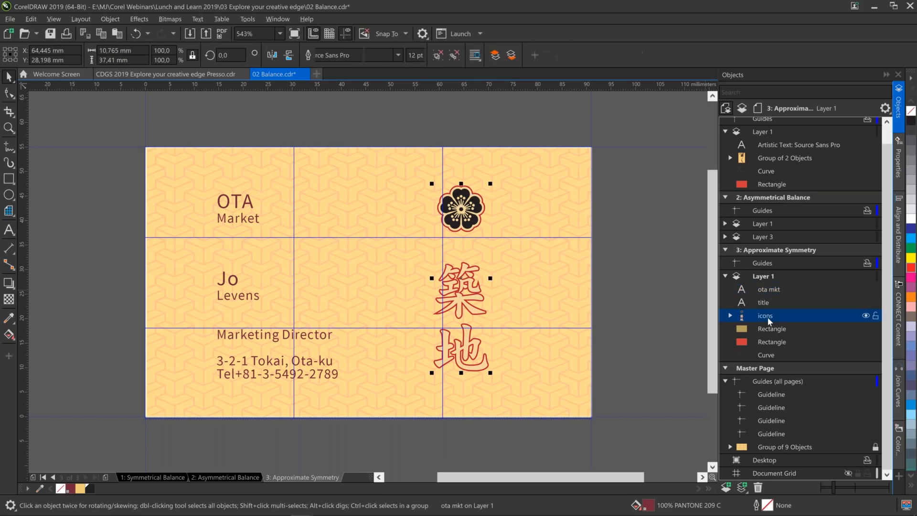
pyautogui.moveTo(479, 221); pyautogui.dragTo(488, 214)
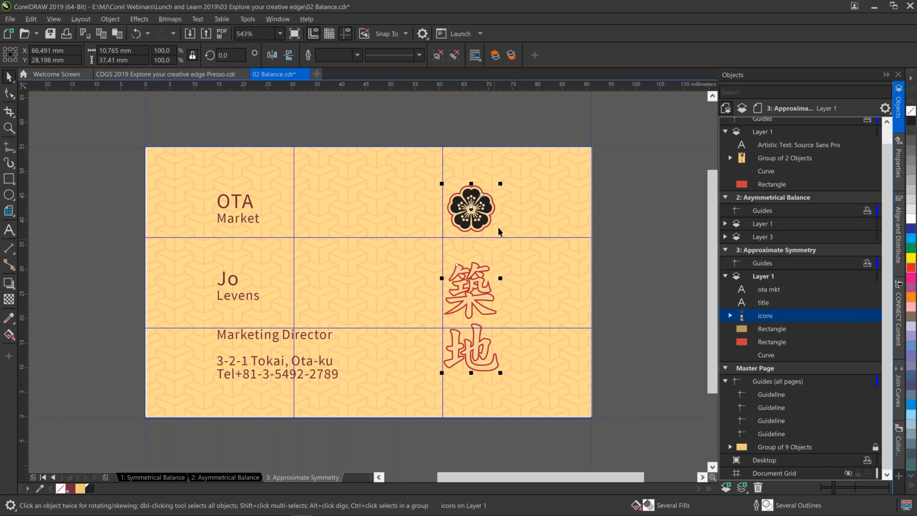
# Move the icons group down about 1.6 mm so the upper kanji's base meets the lower horizontal grid line.
pyautogui.moveTo(487, 316); pyautogui.dragTo(486, 314)
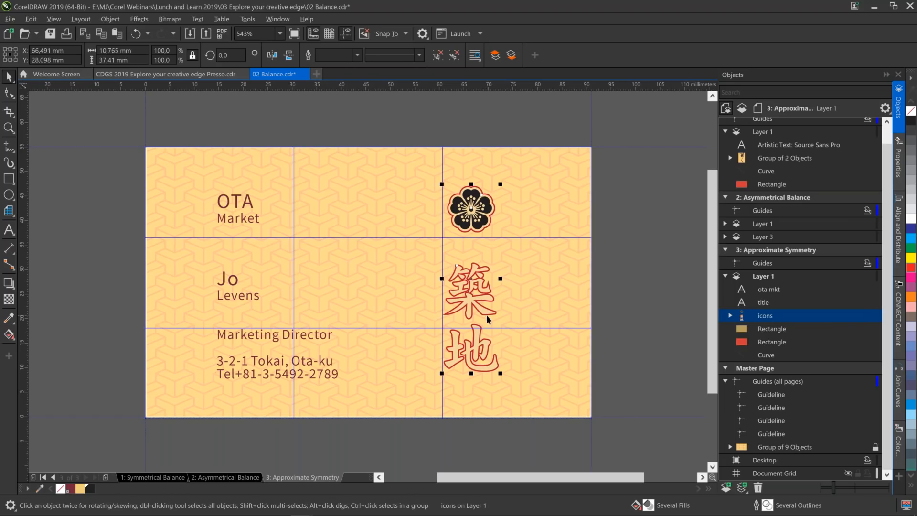
pyautogui.press('Down')
pyautogui.press('Down')
pyautogui.press('Down')
pyautogui.press('Down')
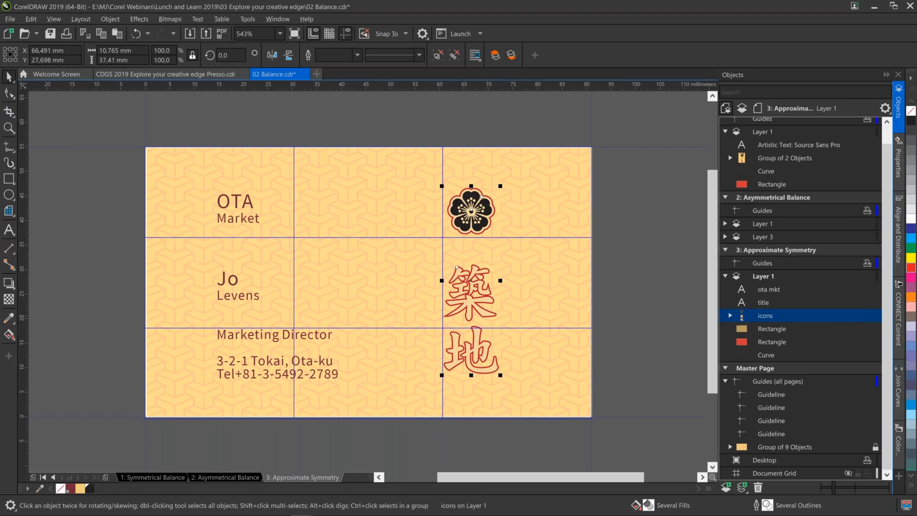
pyautogui.press('Down')
pyautogui.press('Down')
pyautogui.press('Down')
pyautogui.press('Down')
pyautogui.press('Down')
pyautogui.press('Down')
pyautogui.press('Down')
pyautogui.press('Down')
pyautogui.press('Down')
pyautogui.press('Down')
pyautogui.press('Down')
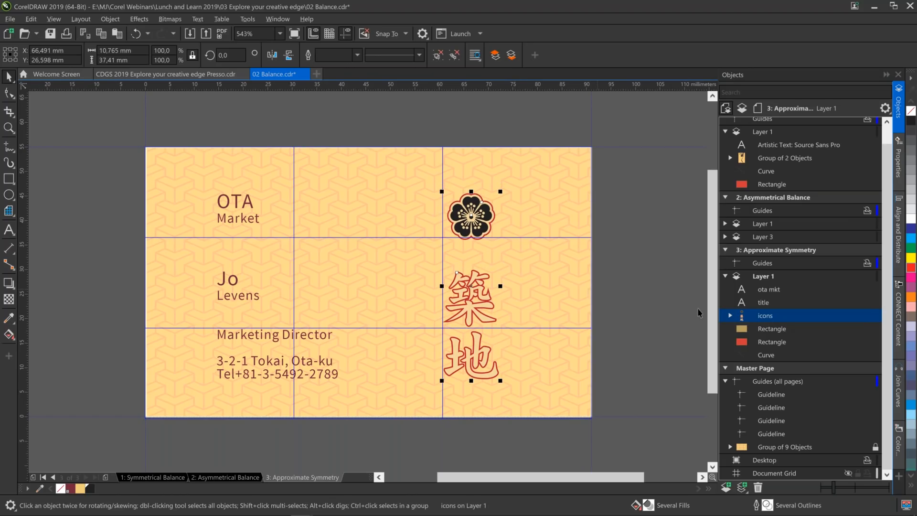
# Select both curves of the flower emblem inside the icons group and move them up about 3 mm, clear of the upper grid line.
pyautogui.click(730, 315)
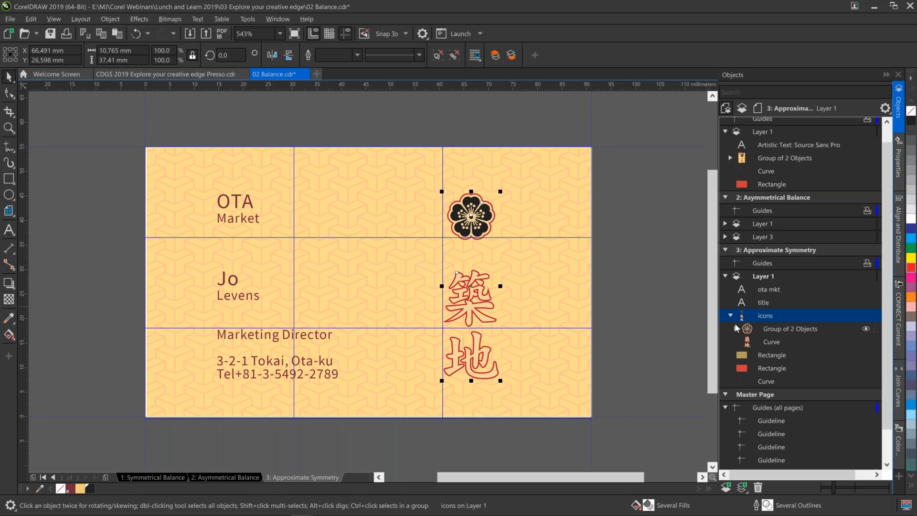
pyautogui.click(736, 327)
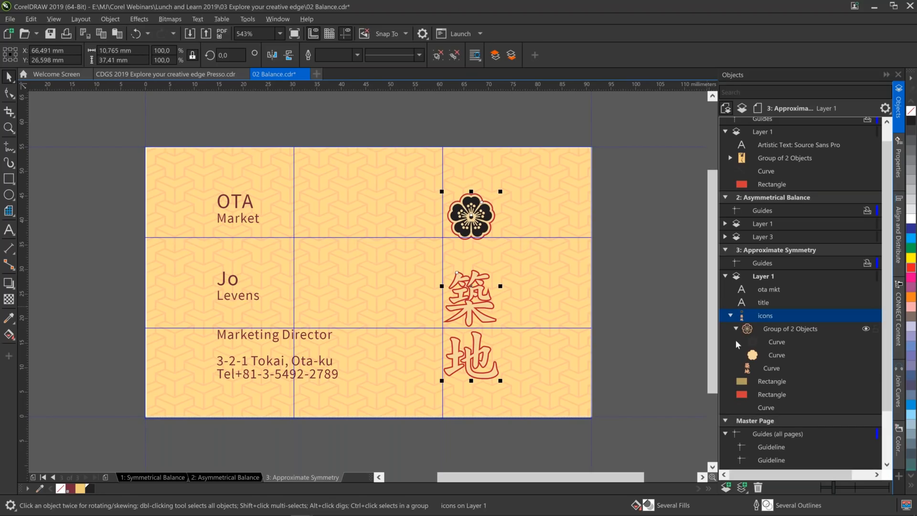
pyautogui.click(774, 353)
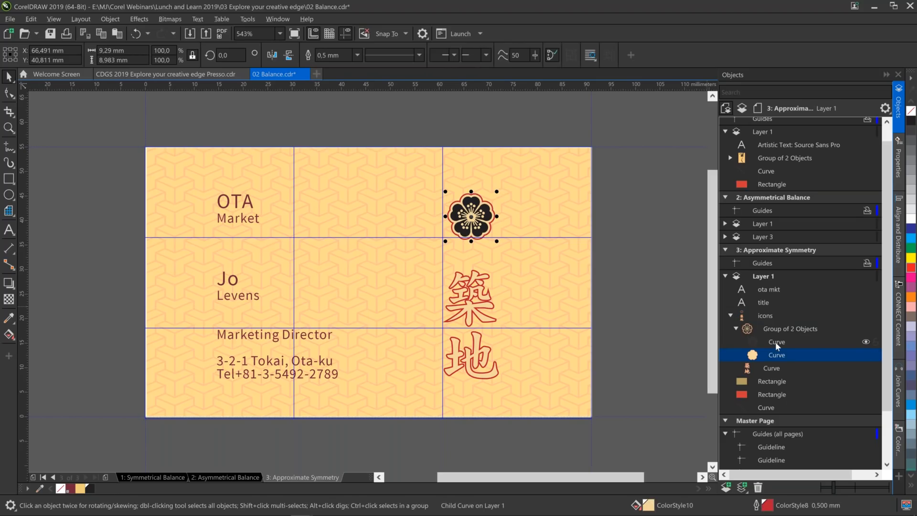
pyautogui.keyDown('shift'); pyautogui.click(776, 342); pyautogui.keyUp('shift')
pyautogui.moveTo(472, 218)
pyautogui.mouseDown()
pyautogui.moveTo(492, 201)
pyautogui.moveTo(472, 207)
pyautogui.mouseUp()
# Select the ota mkt and title text objects together and move them about 11 mm left, into the card's first column.
pyautogui.click(252, 220)
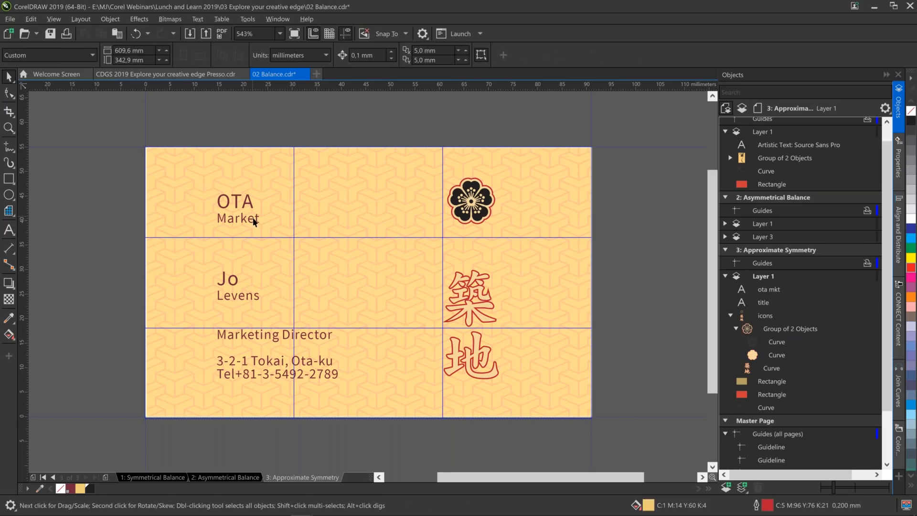
pyautogui.click(254, 221)
pyautogui.keyDown('ctrl'); pyautogui.click(764, 303); pyautogui.keyUp('ctrl')
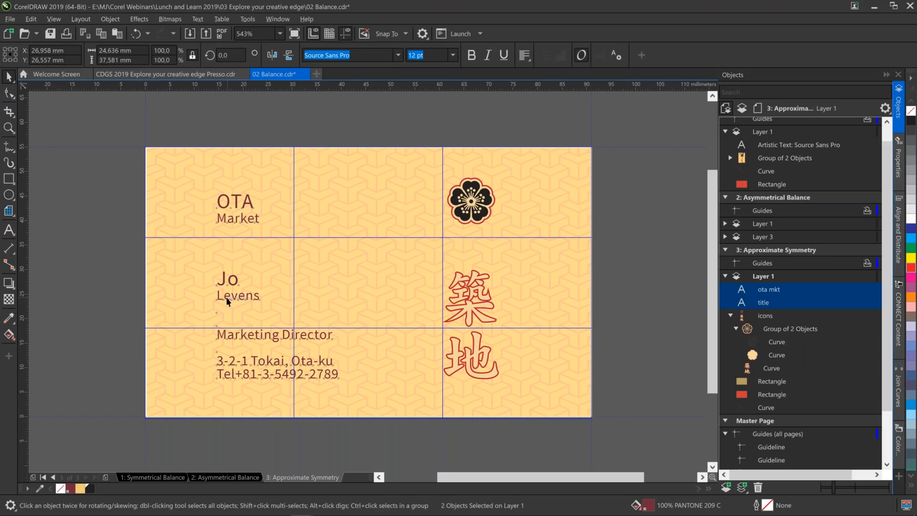
pyautogui.moveTo(226, 299); pyautogui.dragTo(253, 263)
pyautogui.press('Escape')
pyautogui.click(772, 291)
pyautogui.keyDown('ctrl'); pyautogui.click(764, 302); pyautogui.keyUp('ctrl')
pyautogui.moveTo(276, 343); pyautogui.dragTo(221, 342)
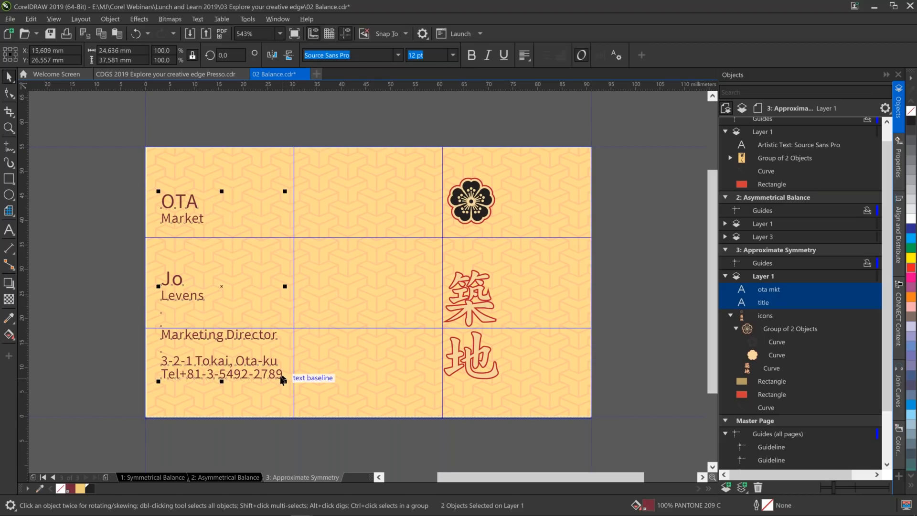
# Nudge both text objects 2.2 mm right so their right edge meets the left-hand vertical grid line.
pyautogui.press('Right')
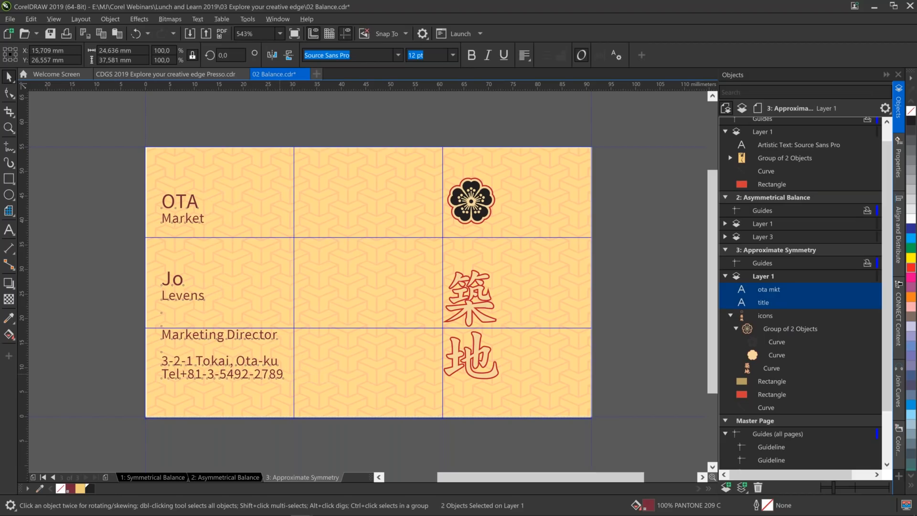
pyautogui.press('Right')
pyautogui.press('Right')
pyautogui.press('Right')
pyautogui.press('Right')
pyautogui.press('Right')
pyautogui.press('Right')
pyautogui.press('Right')
pyautogui.press('Right')
pyautogui.press('Right')
pyautogui.press('Right')
pyautogui.press('Right')
pyautogui.press('Right')
pyautogui.press('Right')
pyautogui.press('Right')
pyautogui.press('Right')
pyautogui.press('Right')
pyautogui.press('Right')
pyautogui.press('Right')
pyautogui.press('Right')
pyautogui.press('Right')
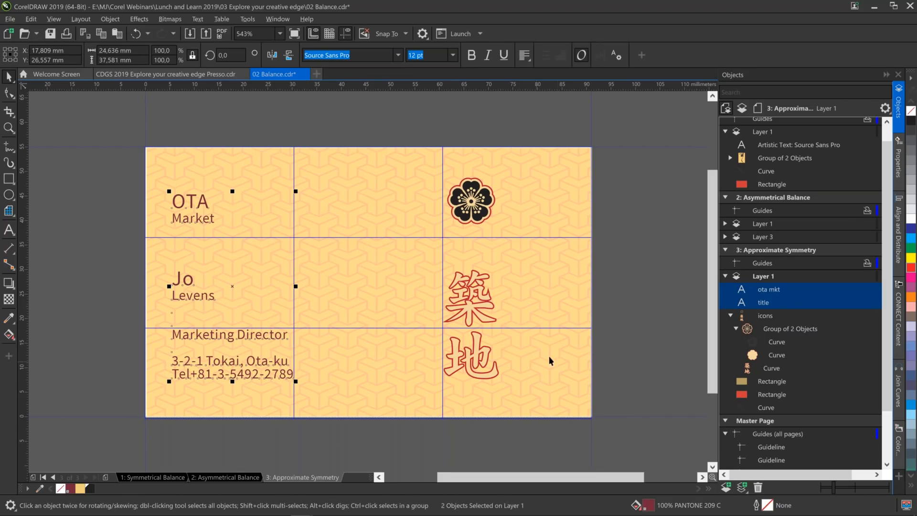
# Try a bright red fill on both text objects, then restore their PANTONE 209 C fill.
pyautogui.click(910, 269)
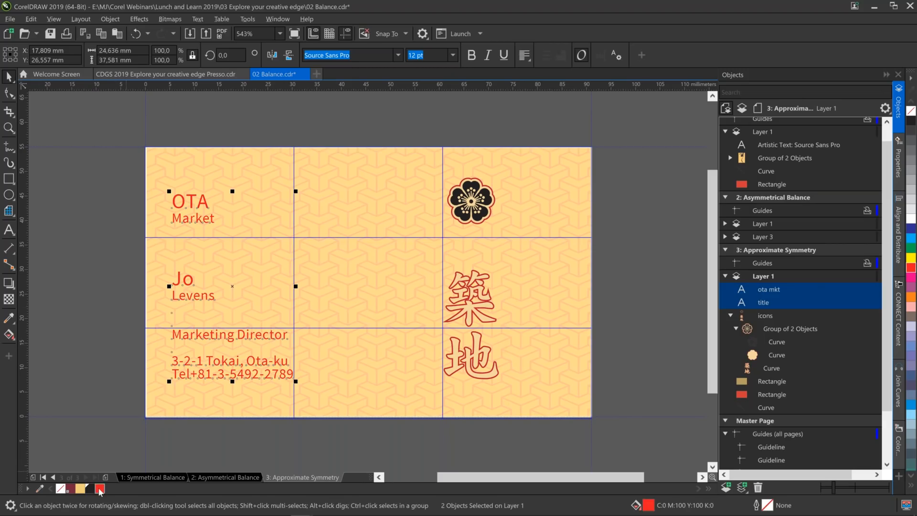
pyautogui.click(70, 488)
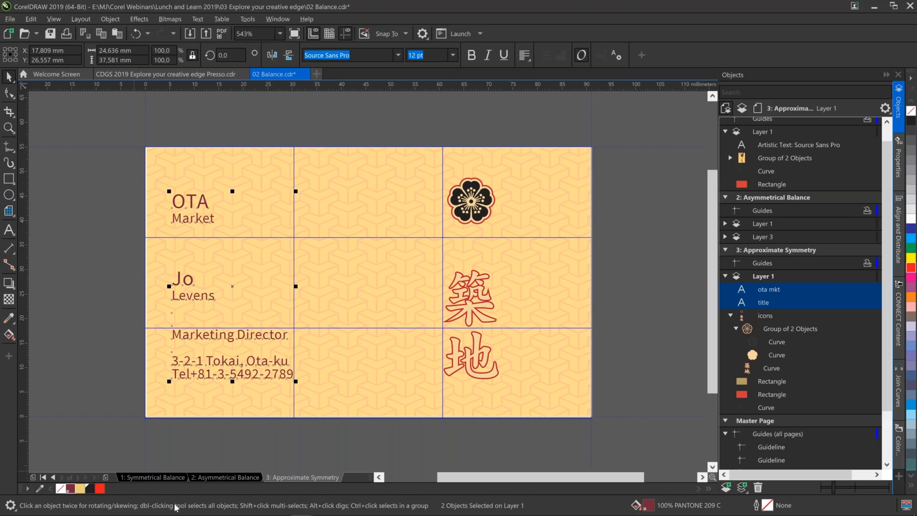
# On the Asymmetrical Balance page, move the logo group 2.8 mm left so the yellow panel's right edge meets the left-hand vertical grid line.
pyautogui.click(217, 481)
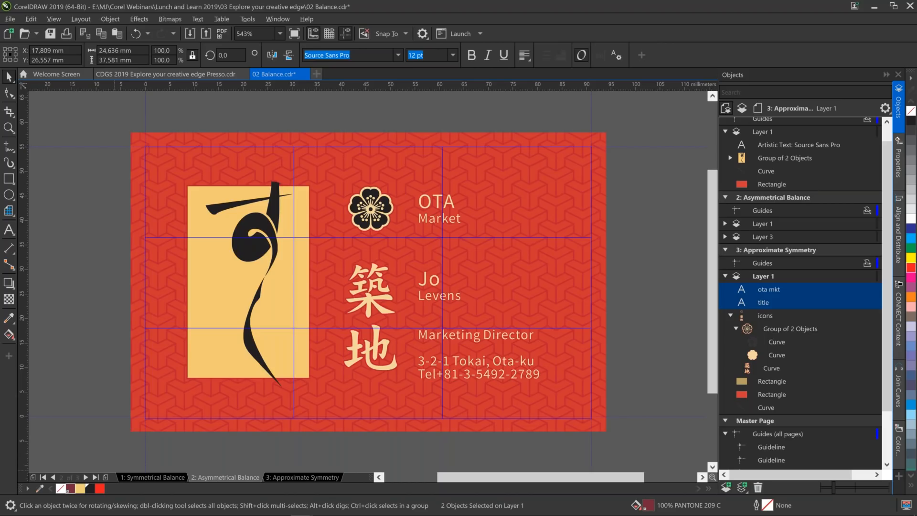
pyautogui.press('Escape')
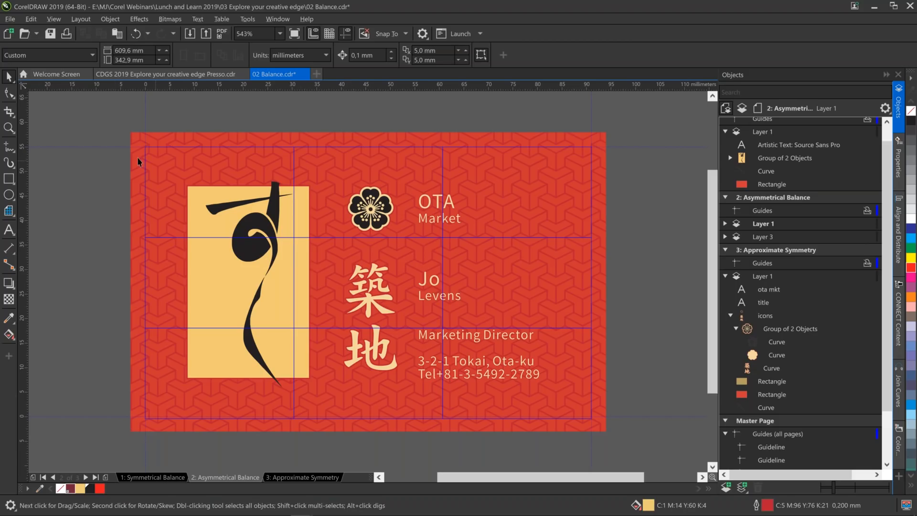
pyautogui.moveTo(95, 143)
pyautogui.mouseDown()
pyautogui.moveTo(158, 199)
pyautogui.moveTo(323, 403)
pyautogui.mouseUp()
pyautogui.moveTo(285, 297); pyautogui.dragTo(280, 297)
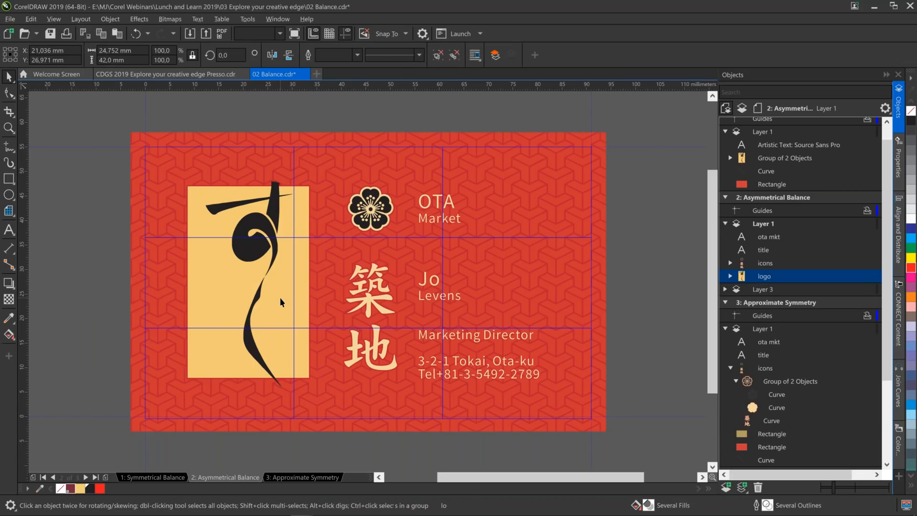
pyautogui.moveTo(120, 118); pyautogui.dragTo(324, 406)
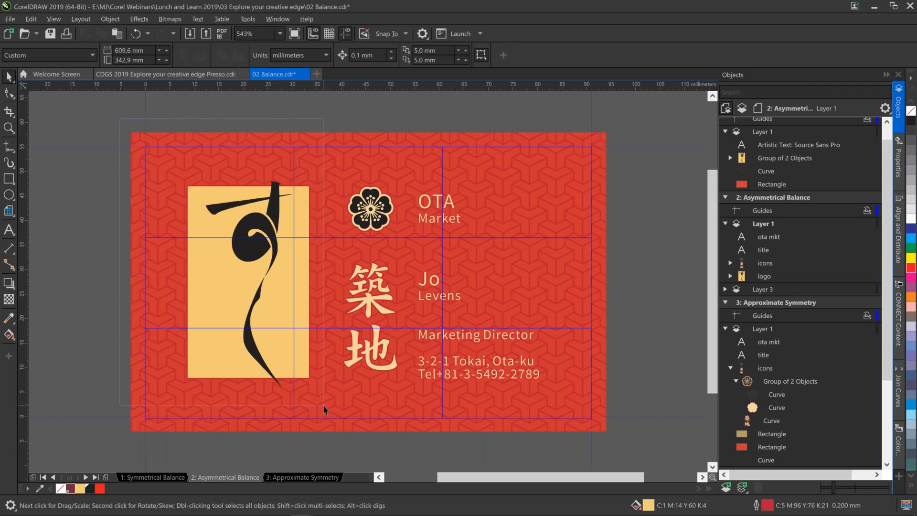
pyautogui.moveTo(323, 409); pyautogui.dragTo(324, 410)
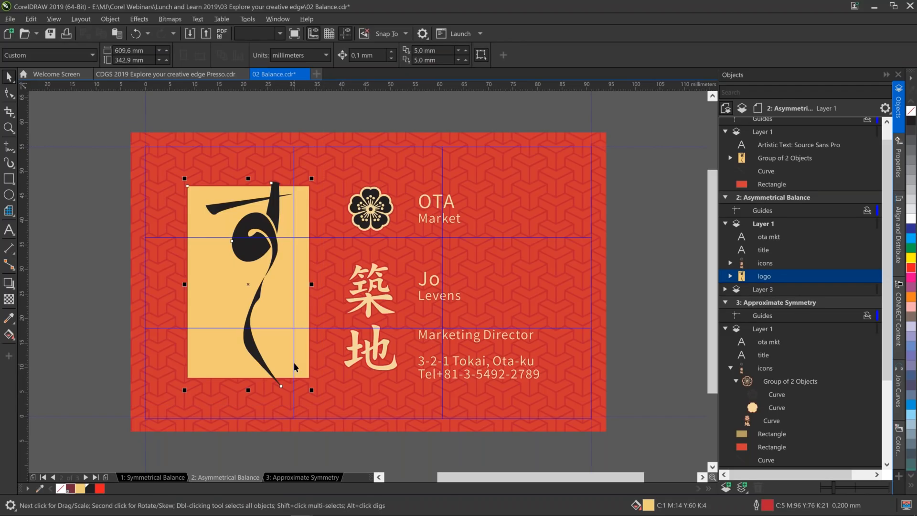
pyautogui.moveTo(293, 363); pyautogui.dragTo(283, 362)
pyautogui.press('Left')
pyautogui.press('Left')
pyautogui.press('Left')
pyautogui.press('Left')
pyautogui.press('Left')
pyautogui.press('Left')
pyautogui.press('Left')
pyautogui.press('Left')
# Nudge the icons group slightly right to X 46.182 mm, centring it in the card's middle column.
pyautogui.click(375, 218)
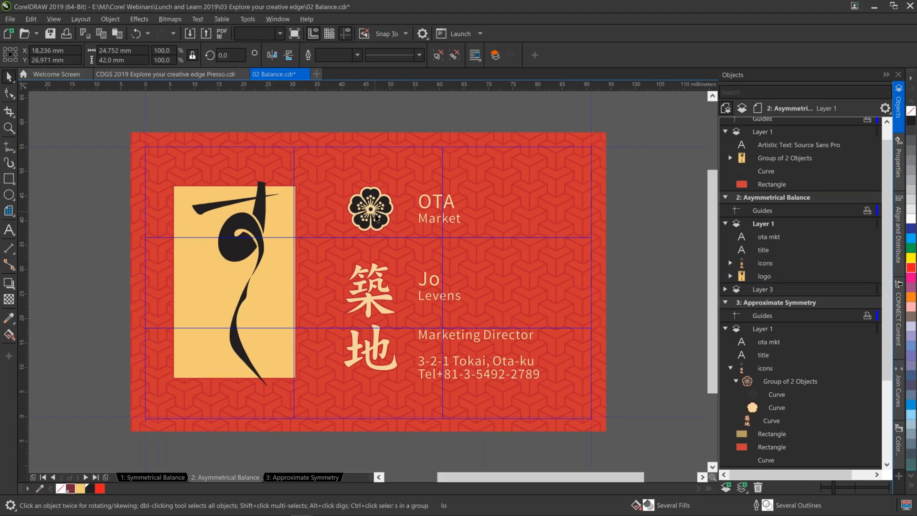
pyautogui.click(331, 129)
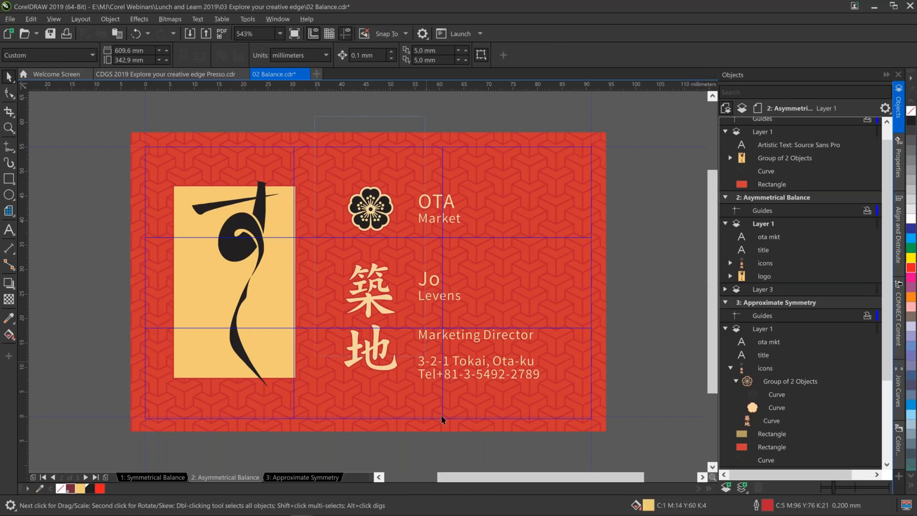
pyautogui.moveTo(442, 417); pyautogui.dragTo(424, 427)
pyautogui.press('Right')
pyautogui.press('Right')
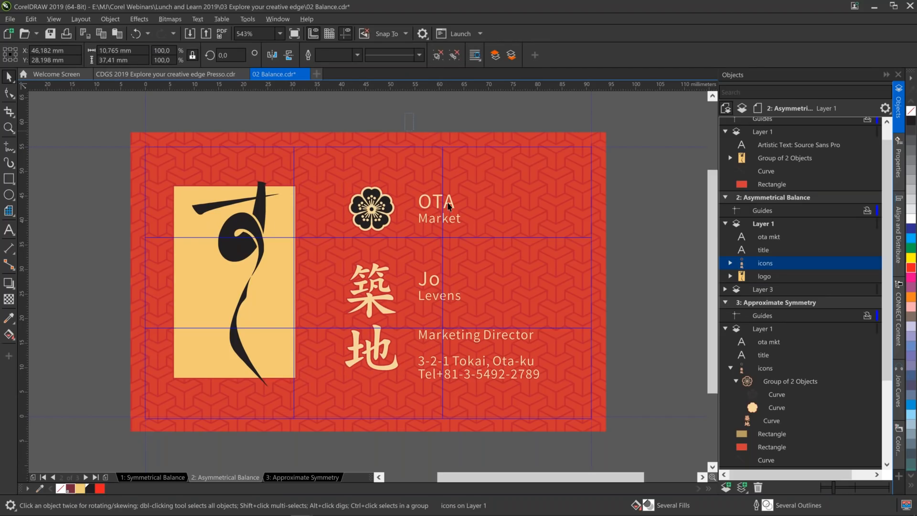
# Move the ota mkt and title text objects about 5 mm right so their left edge meets the right-hand vertical grid line.
pyautogui.click(449, 205)
pyautogui.press('Right')
pyautogui.press('Right')
pyautogui.press('Right')
pyautogui.press('Right')
pyautogui.press('Right')
pyautogui.press('Right')
pyautogui.press('Right')
pyautogui.press('Right')
pyautogui.press('Right')
pyautogui.press('Right')
pyautogui.press('Right')
pyautogui.press('Right')
pyautogui.press('Right')
pyautogui.press('Right')
pyautogui.press('Right')
pyautogui.press('Right')
pyautogui.press('Right')
pyautogui.press('Right')
pyautogui.press('Right')
pyautogui.press('Right')
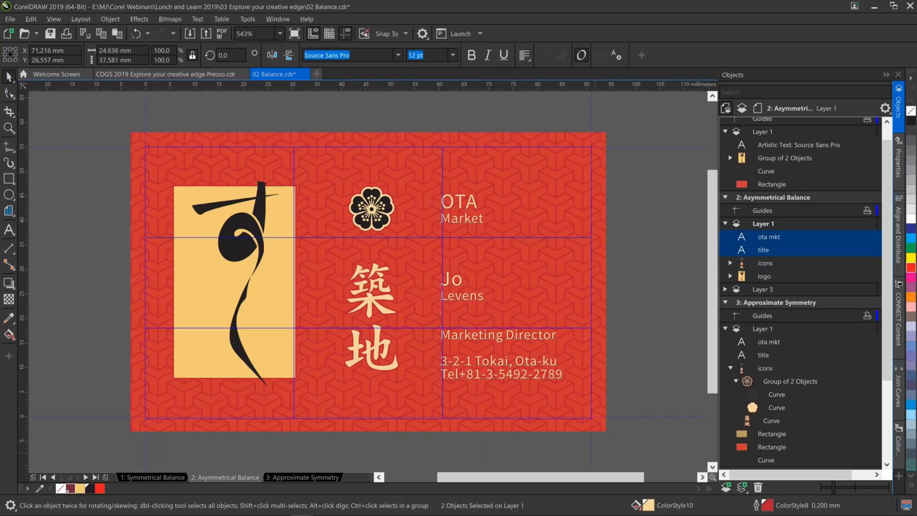
pyautogui.press('Right')
pyautogui.press('Right')
pyautogui.press('Right')
pyautogui.press('Right')
pyautogui.press('Right')
pyautogui.press('Right')
pyautogui.press('Right')
pyautogui.press('Right')
pyautogui.press('Right')
pyautogui.press('Right')
pyautogui.press('Right')
pyautogui.press('Right')
pyautogui.press('Right')
pyautogui.press('Right')
pyautogui.press('Right')
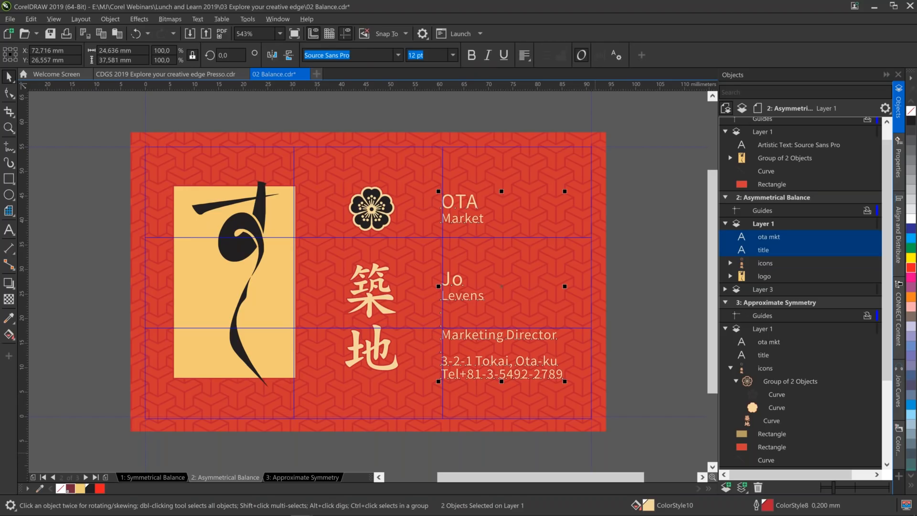
pyautogui.press('Right')
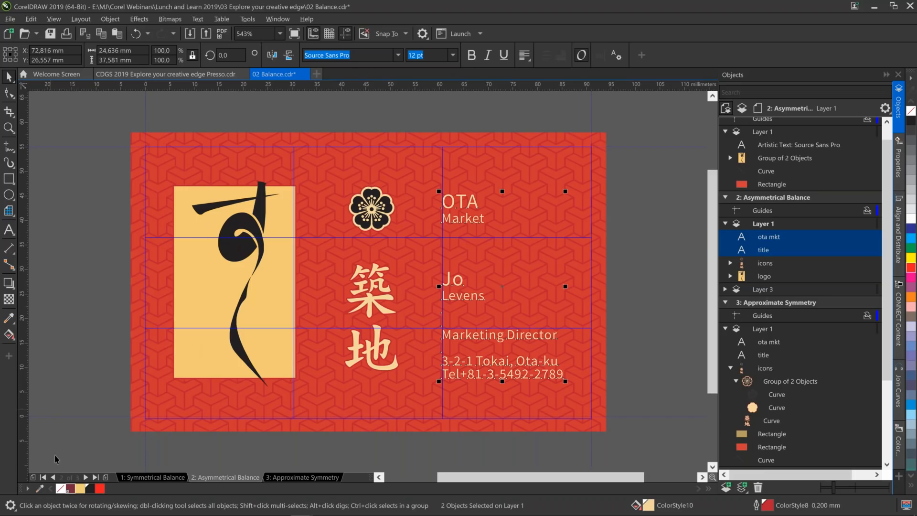
# Collapse the Objects docker and show page 5, Proportion, of the CDGS 2019 Explore your creative edge Presso document.
pyautogui.click(167, 73)
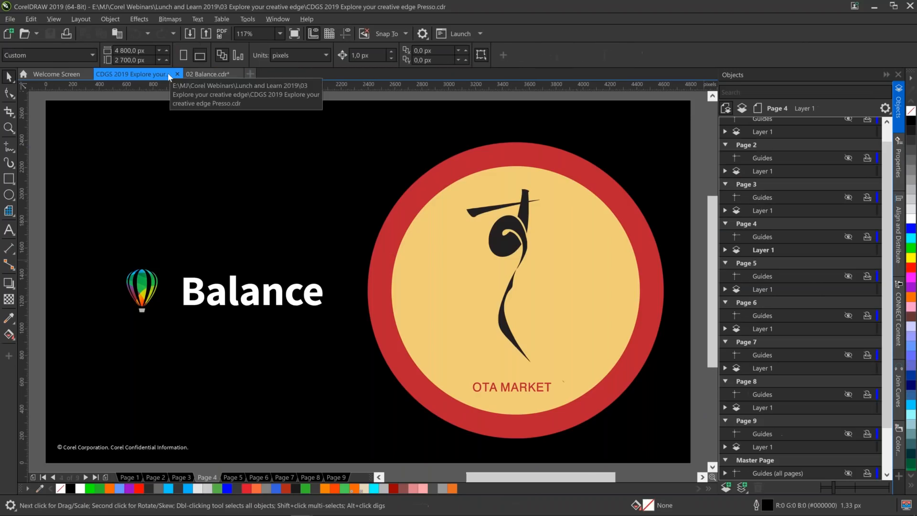
pyautogui.click(886, 74)
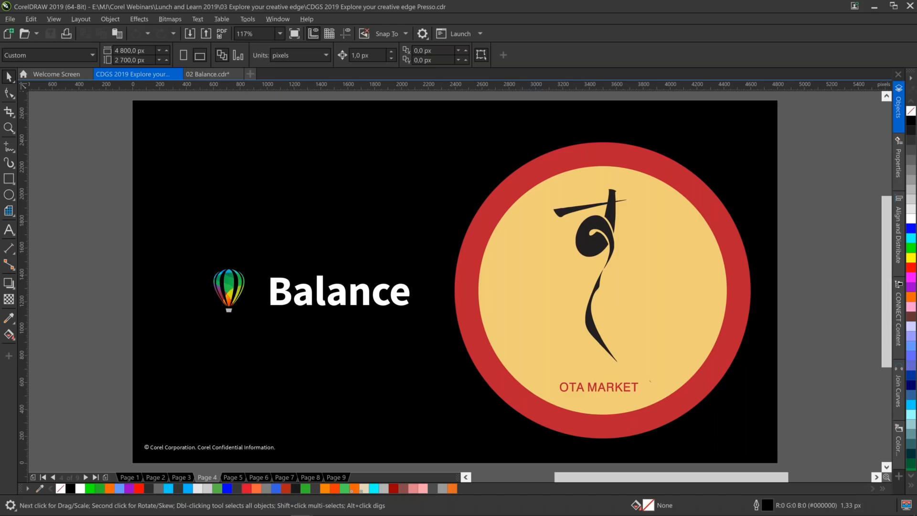
pyautogui.click(220, 75)
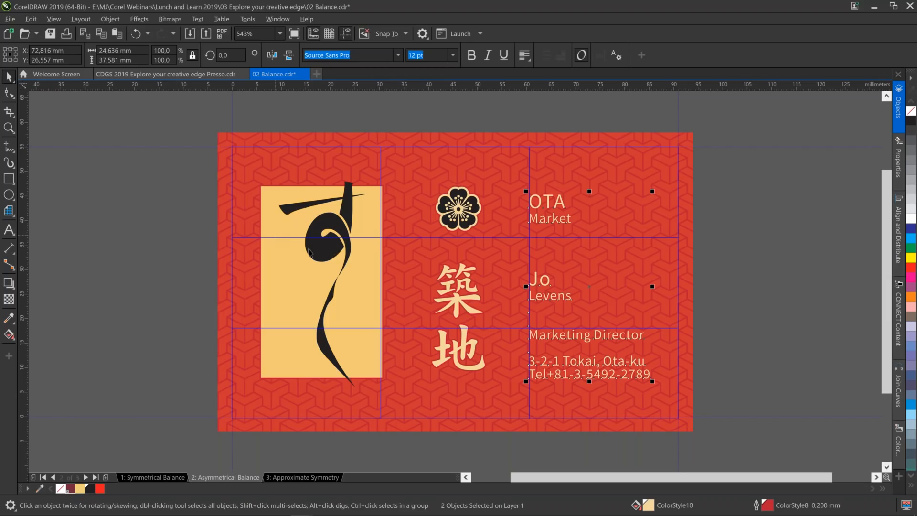
pyautogui.click(160, 72)
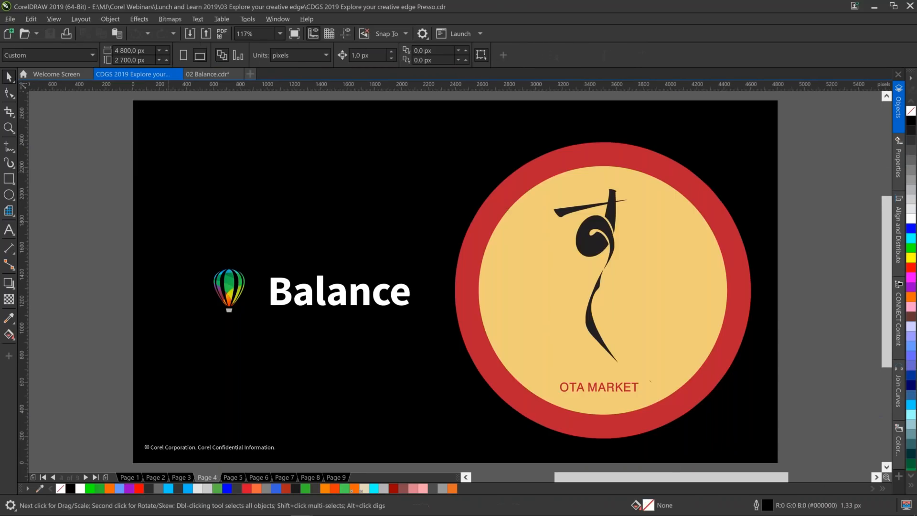
pyautogui.press('pagedown')
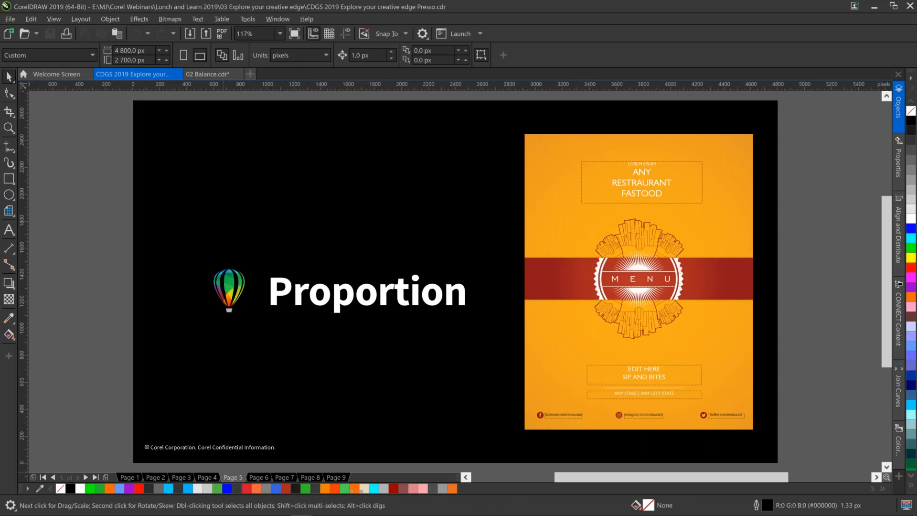
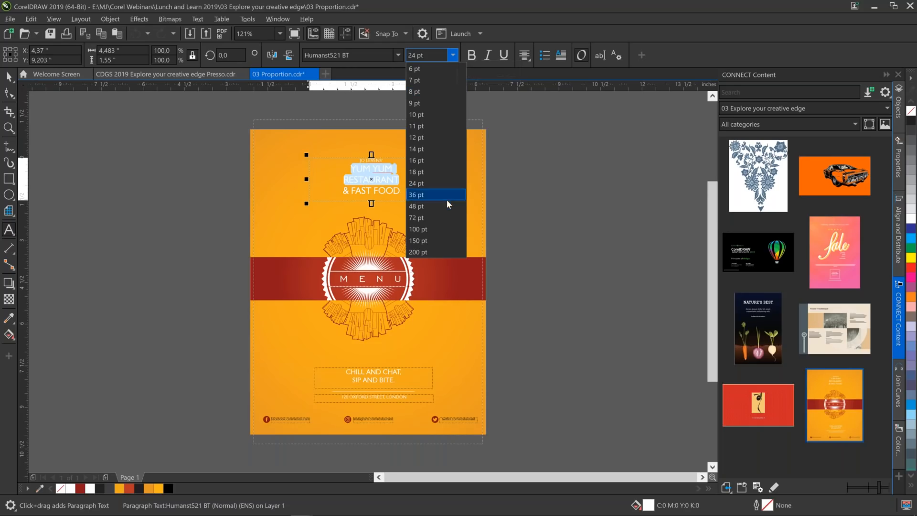
# Set the selected YUM YUM RESTAURANT title text to 48 pt bold.
pyautogui.click(446, 204)
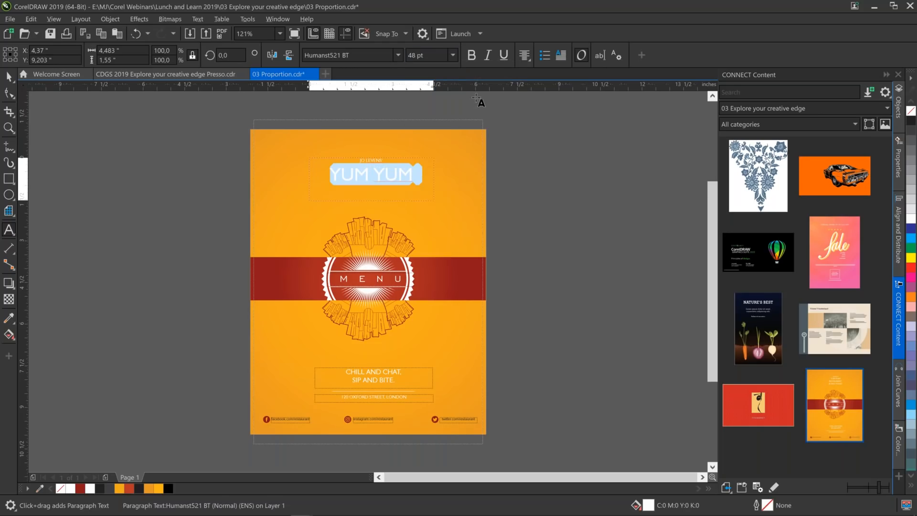
pyautogui.click(472, 55)
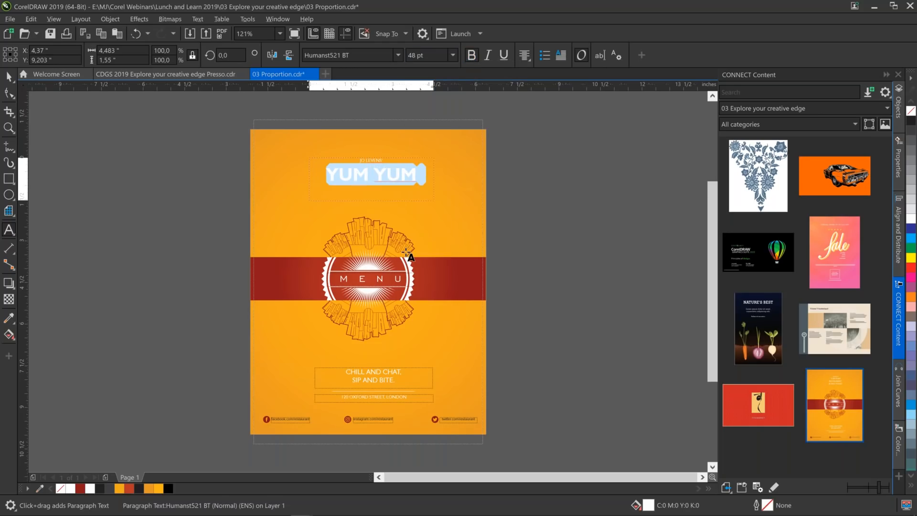
pyautogui.press('Escape')
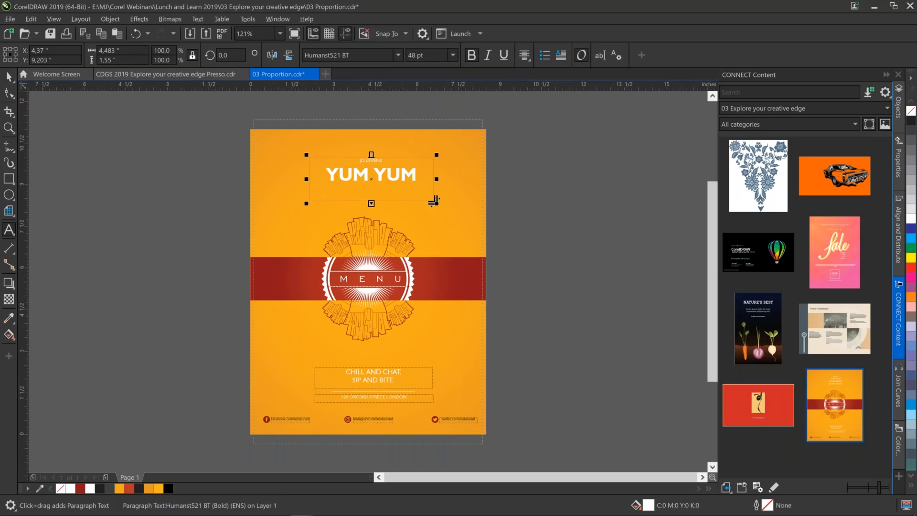
# Enlarge the title's paragraph text frame to about 5.32 by 2.55 inches so it has room for all its lines.
pyautogui.click(9, 77)
pyautogui.moveTo(372, 204); pyautogui.dragTo(378, 230)
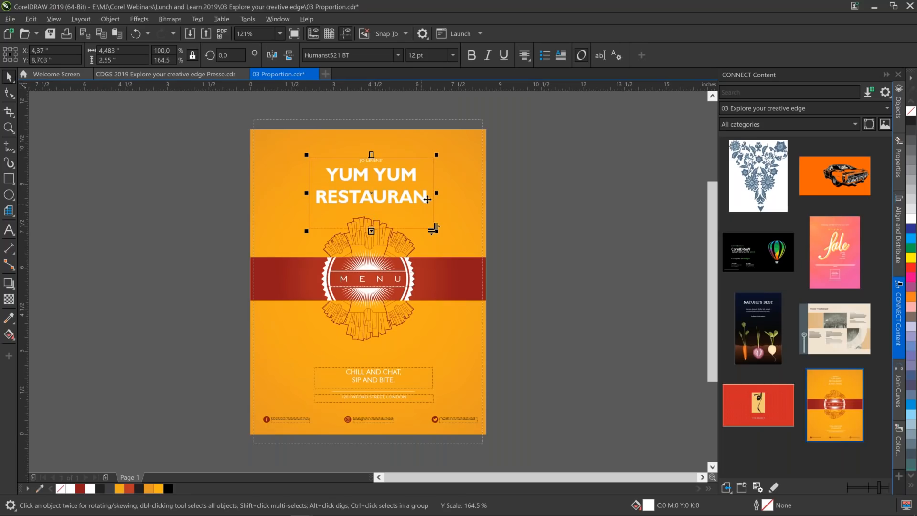
pyautogui.moveTo(437, 193); pyautogui.dragTo(450, 195)
# Move the title text frame up near the page's upper edge, to about X 4.37, Y 9.45 inches.
pyautogui.press('Up')
pyautogui.press('Up')
pyautogui.press('Up')
pyautogui.press('Up')
pyautogui.press('Up')
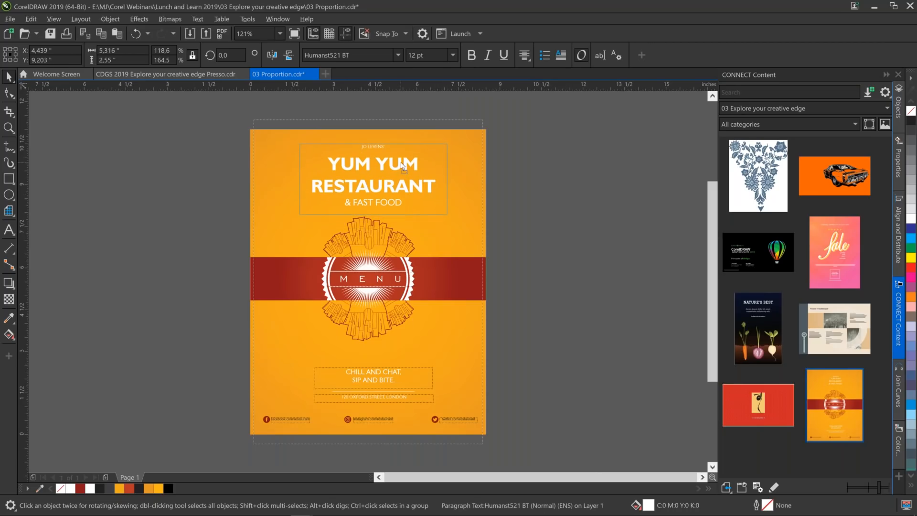
pyautogui.moveTo(402, 162); pyautogui.dragTo(403, 161)
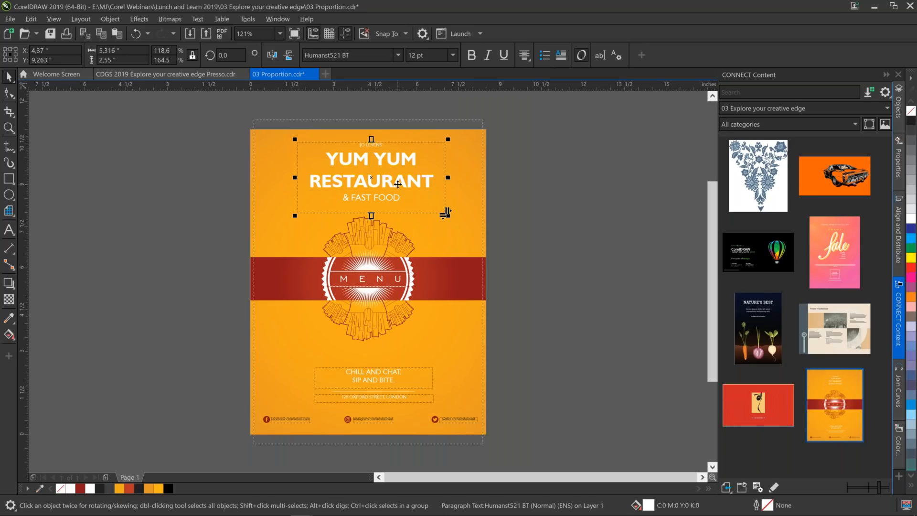
pyautogui.moveTo(398, 185); pyautogui.dragTo(398, 179)
pyautogui.click(543, 214)
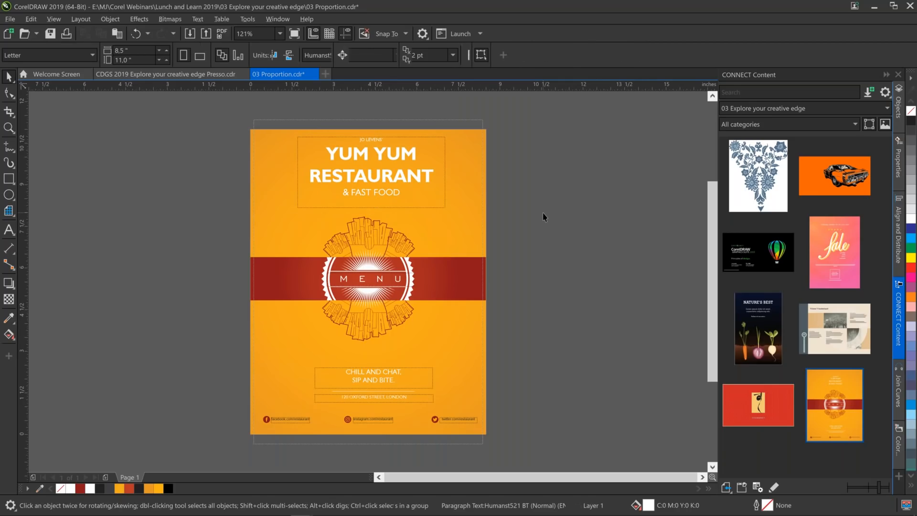
# Copy the red MENU band to the page's upper edge and stretch the copy downward to about 2.04 inches high.
pyautogui.click(488, 289)
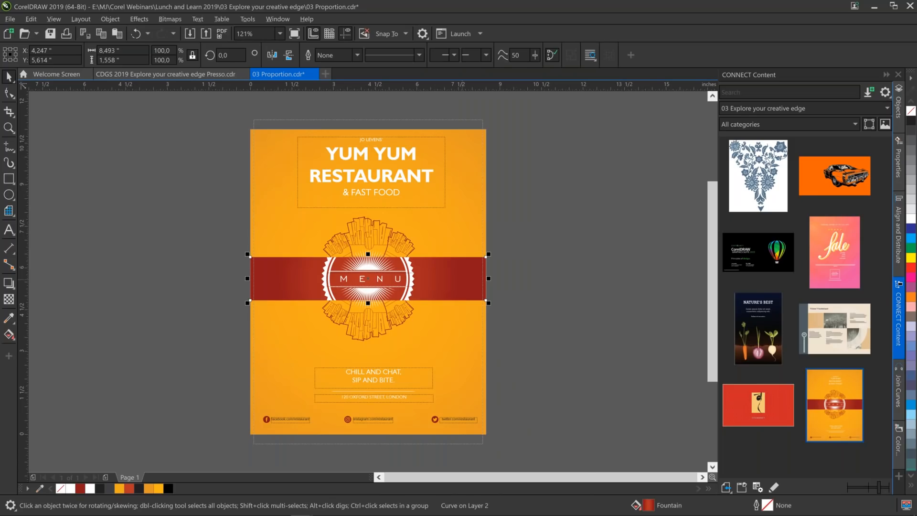
pyautogui.rightClick(462, 279)
pyautogui.click(488, 263)
pyautogui.click(117, 33)
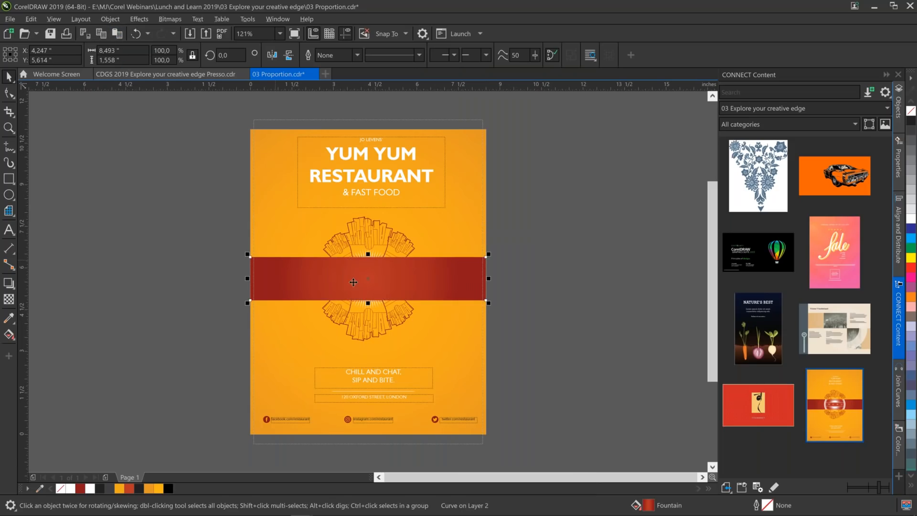
pyautogui.moveTo(426, 282); pyautogui.dragTo(427, 151)
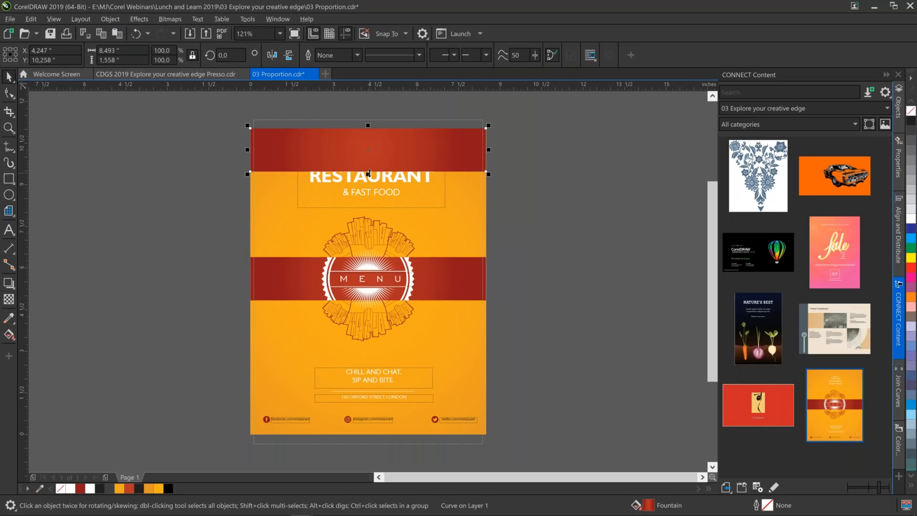
pyautogui.moveTo(368, 174); pyautogui.dragTo(374, 189)
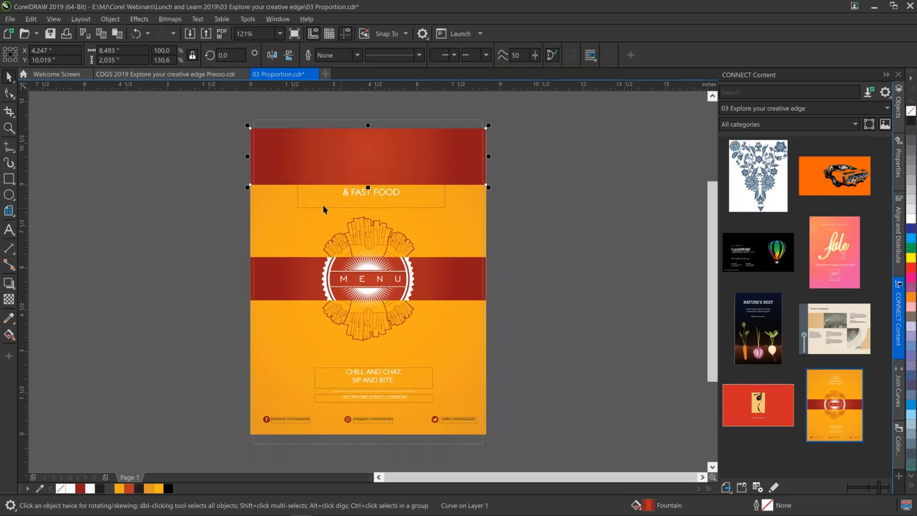
# Order the upper red band behind the restaurant title text.
pyautogui.rightClick(454, 145)
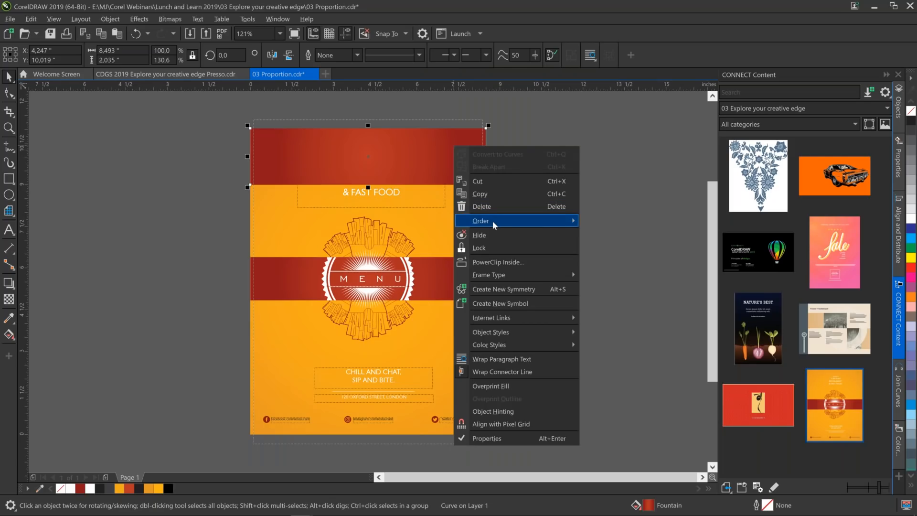
pyautogui.moveTo(492, 221)
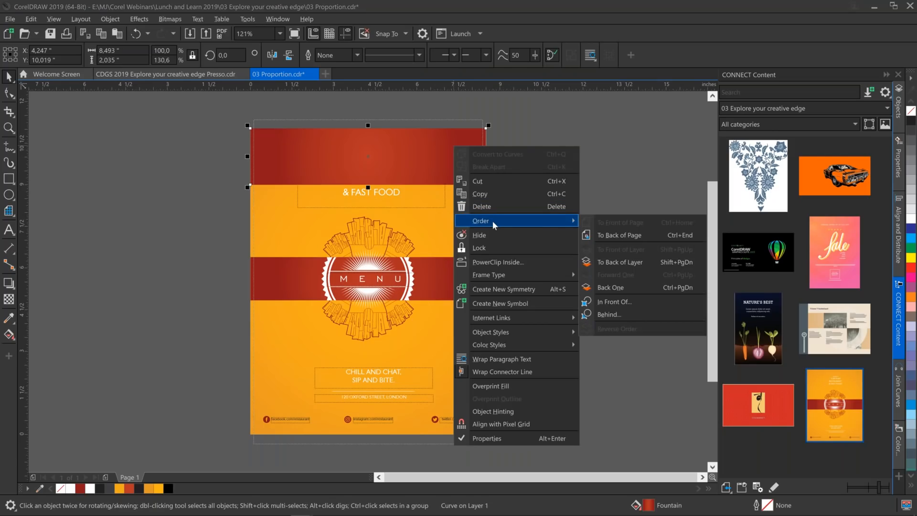
pyautogui.click(618, 311)
pyautogui.click(345, 192)
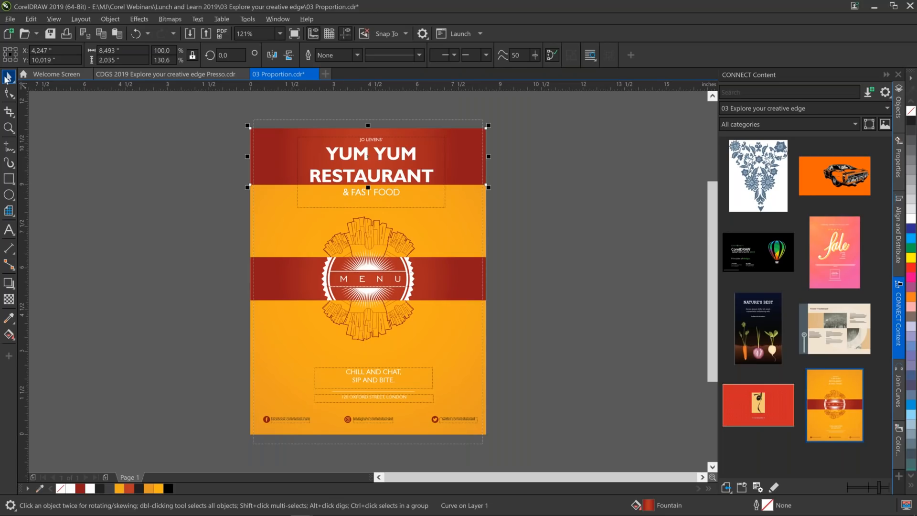
# Stretch the upper red band downward to about 2.63 inches high so it covers the & FAST FOOD line.
pyautogui.moveTo(368, 187); pyautogui.dragTo(373, 203)
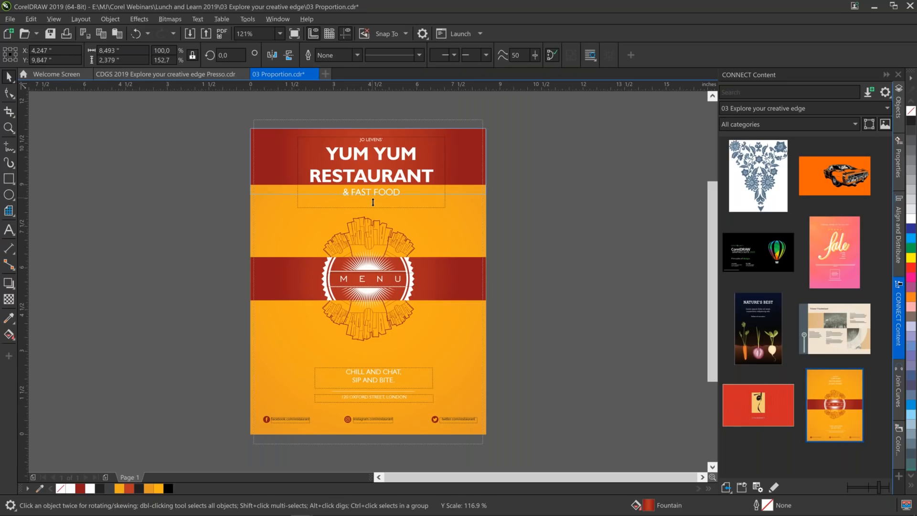
pyautogui.moveTo(373, 202); pyautogui.dragTo(374, 204)
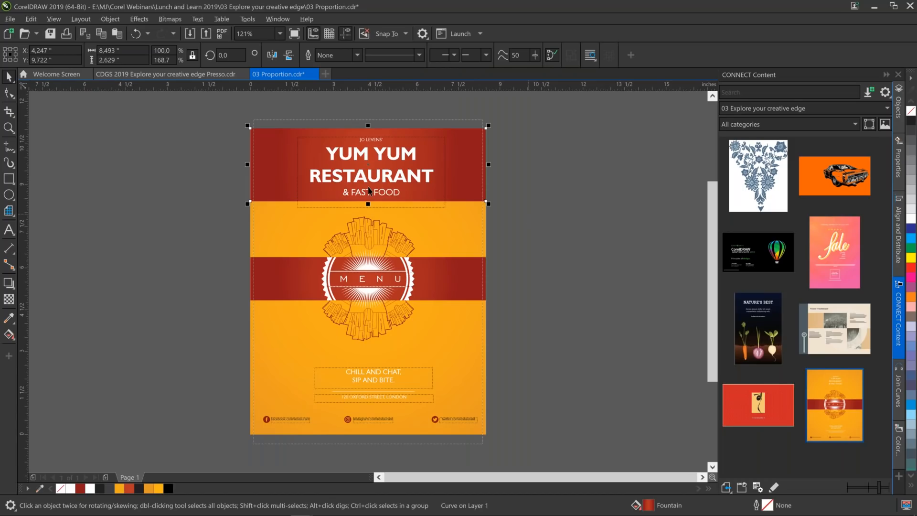
pyautogui.click(10, 94)
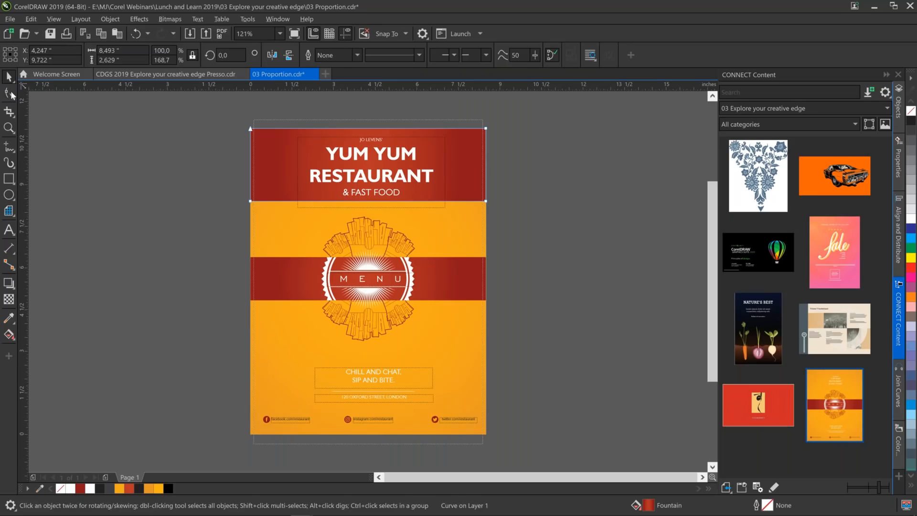
pyautogui.click(14, 83)
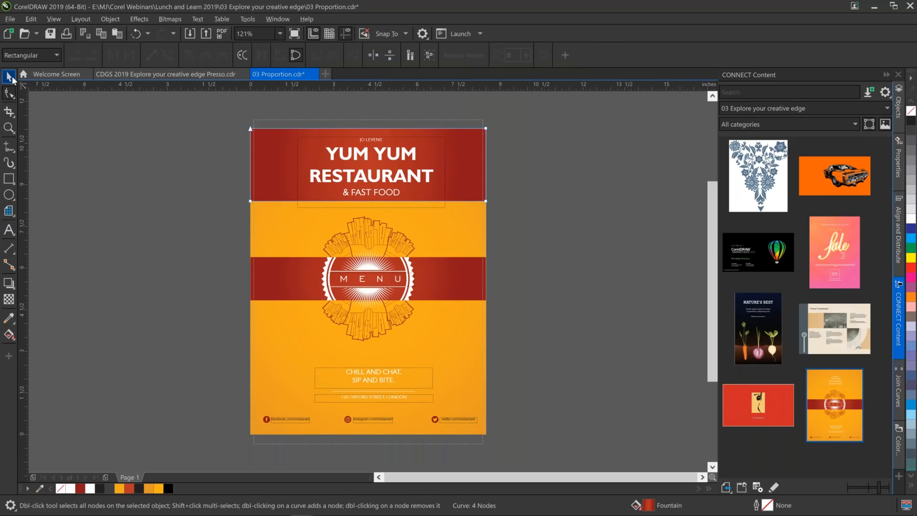
pyautogui.click(10, 78)
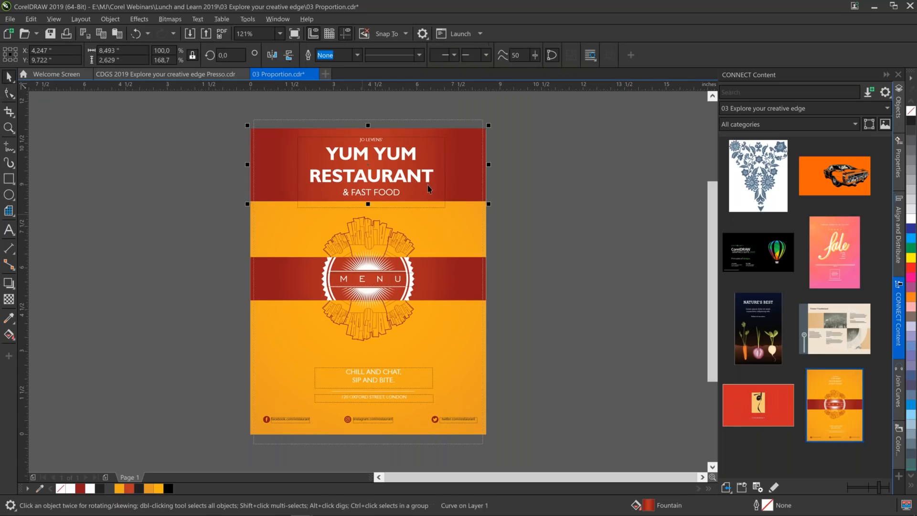
pyautogui.click(528, 177)
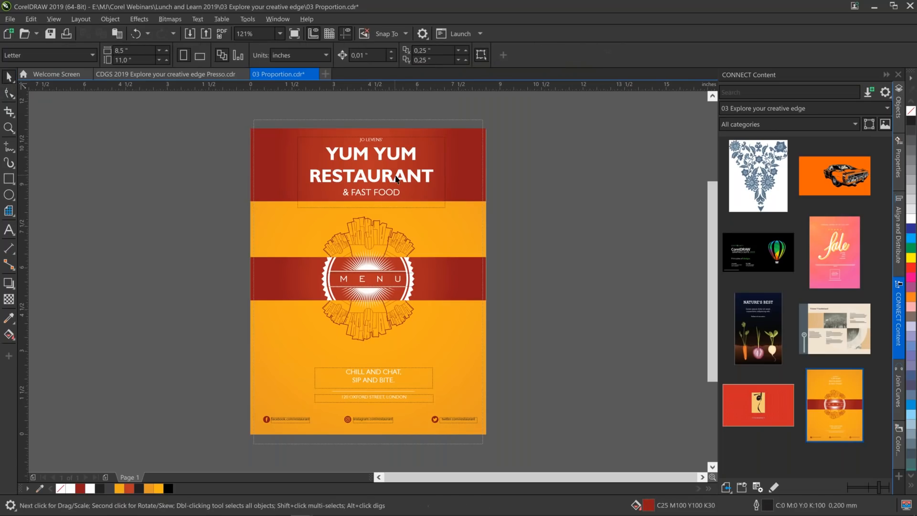
# Tighten the title text's line spacing with the Shape tool so its frame ends near the red band's lower edge.
pyautogui.click(395, 179)
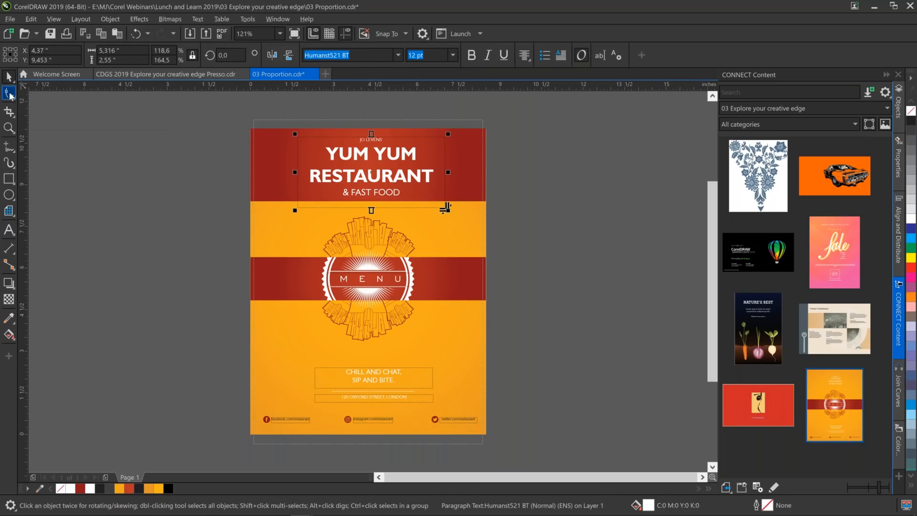
pyautogui.moveTo(294, 212); pyautogui.dragTo(296, 199)
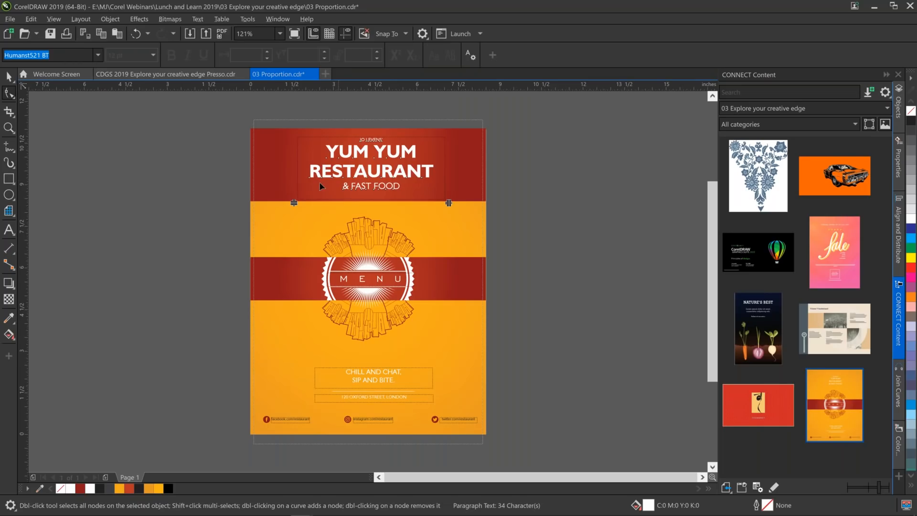
pyautogui.click(13, 81)
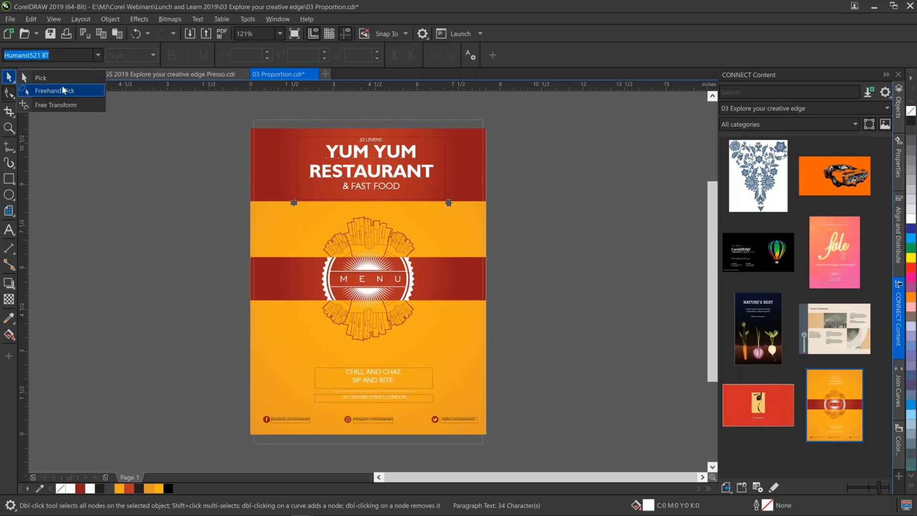
pyautogui.click(47, 77)
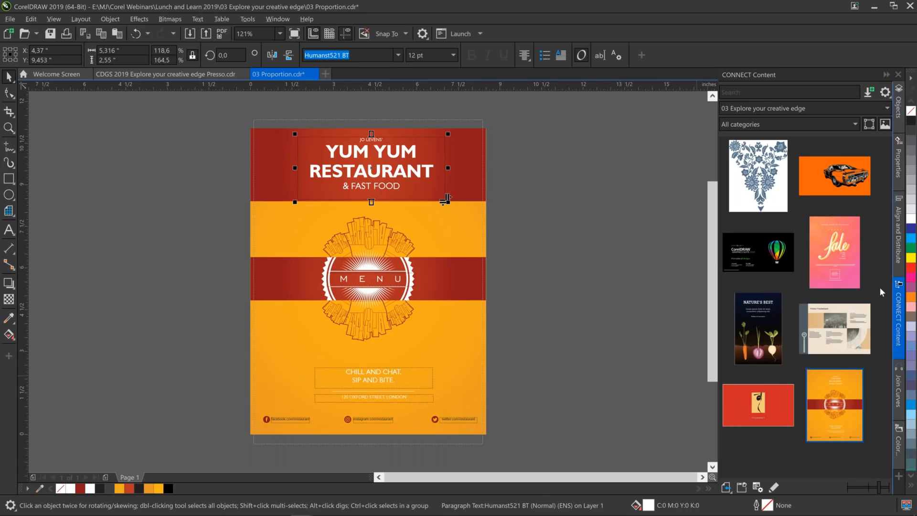
# Show the objects of Layer 2, then copy the middle red band onto Layer 1 and place it across the page's lower edge.
pyautogui.click(899, 108)
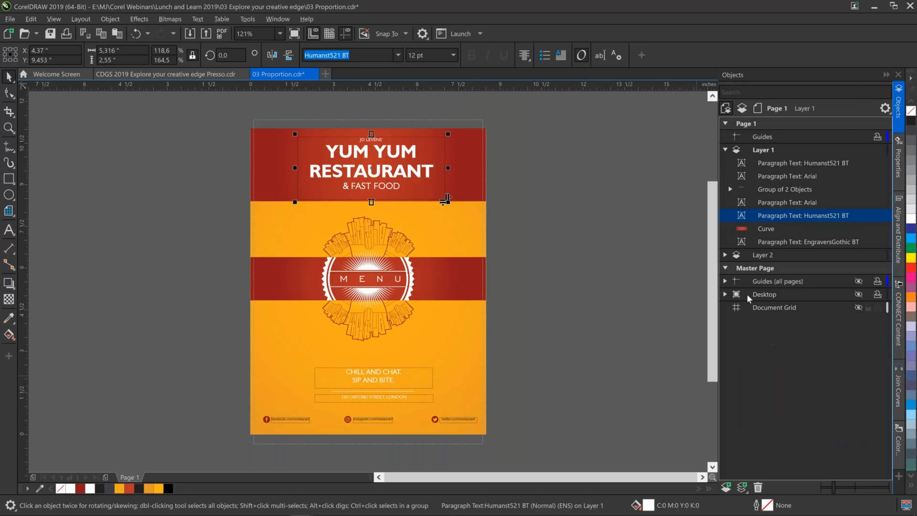
pyautogui.click(725, 255)
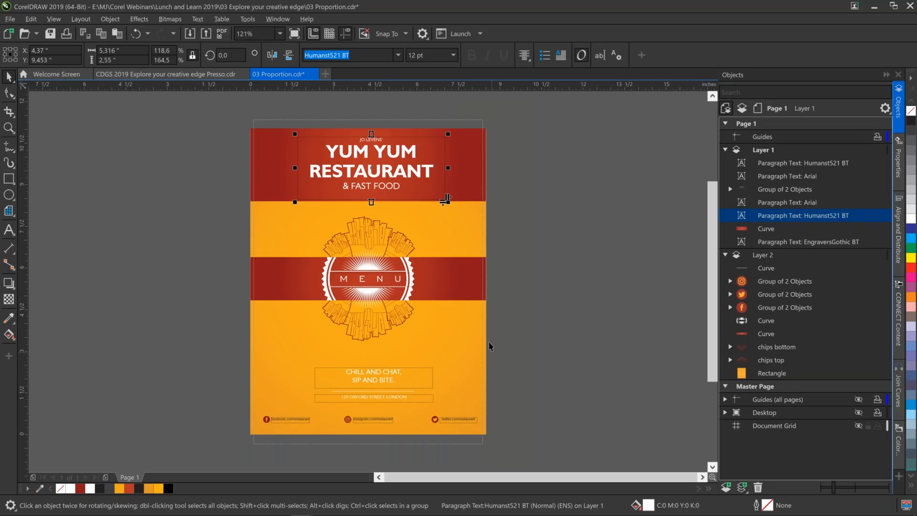
pyautogui.click(439, 278)
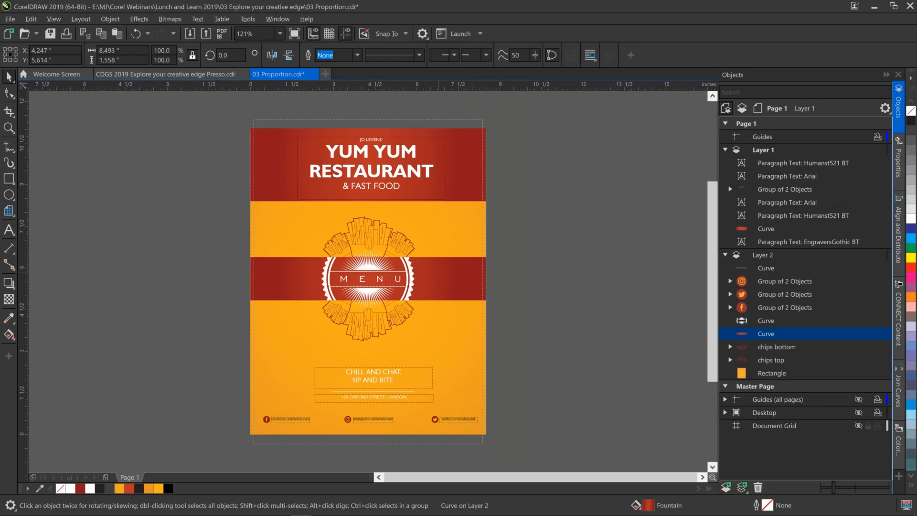
pyautogui.hotkey('ctrl', 'Home')
pyautogui.moveTo(441, 286); pyautogui.dragTo(441, 443)
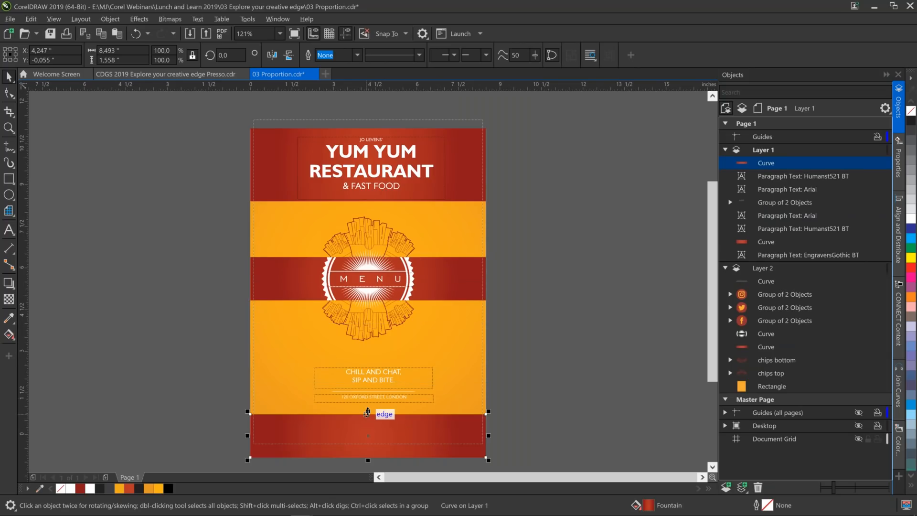
# Resize the lower red band to about 1.01 inches high and position it over the social media row at about Y 0.41 inches.
pyautogui.moveTo(367, 412); pyautogui.dragTo(374, 425)
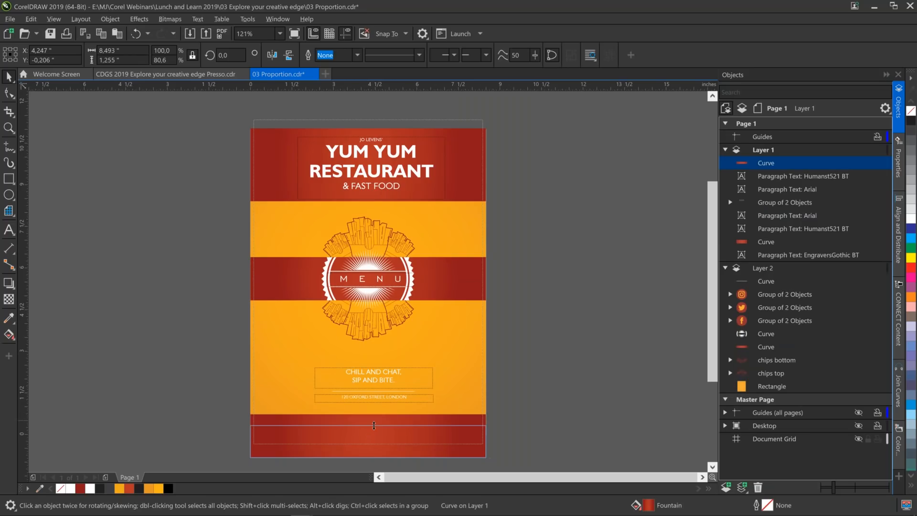
pyautogui.moveTo(375, 425); pyautogui.dragTo(379, 436)
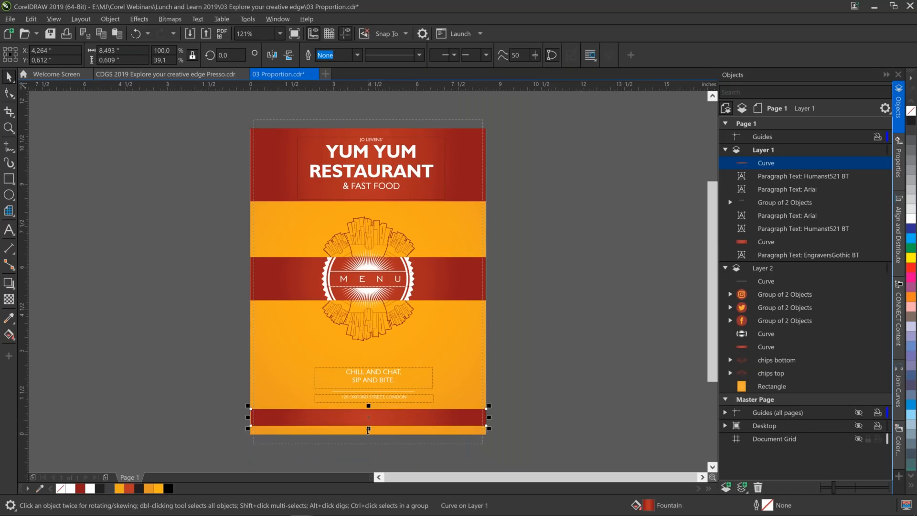
pyautogui.moveTo(368, 430); pyautogui.dragTo(368, 439)
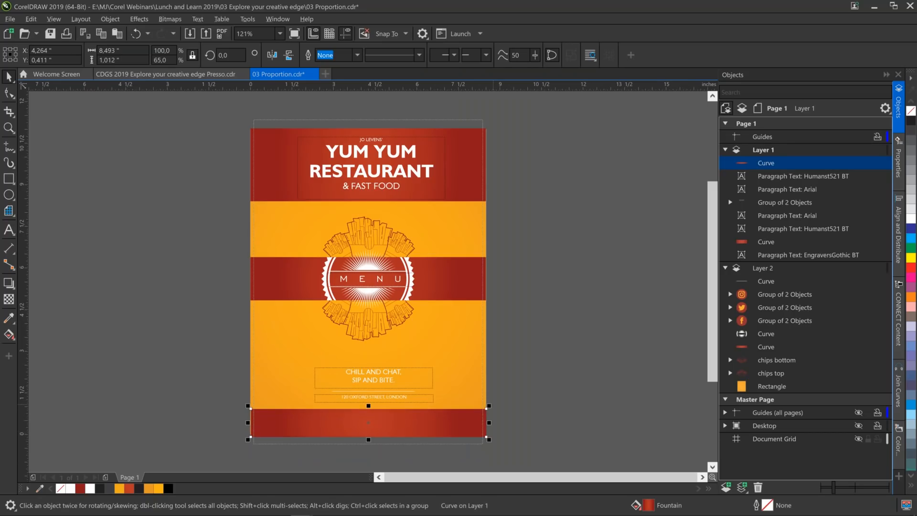
# Move the lower red band beneath the social icon groups in Layer 2 and reduce its height to about 0.59 inches.
pyautogui.moveTo(766, 163); pyautogui.dragTo(796, 355)
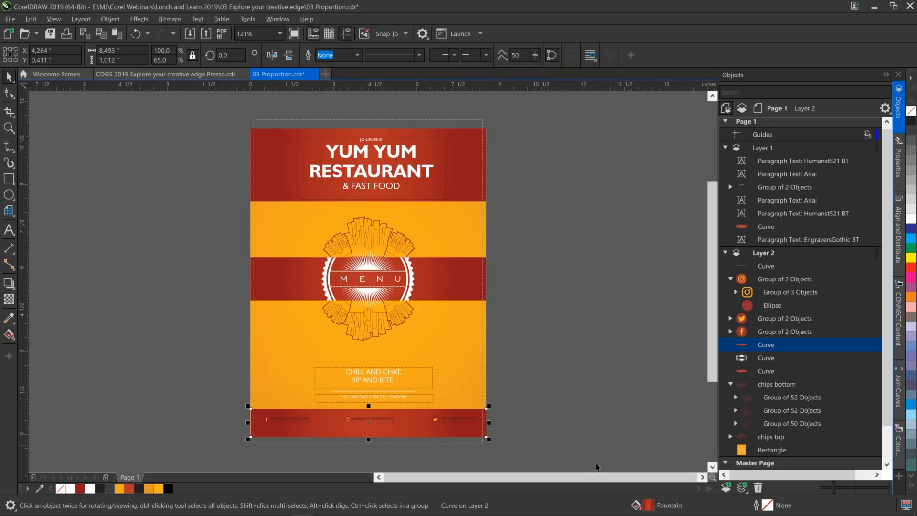
pyautogui.moveTo(369, 440); pyautogui.dragTo(366, 436)
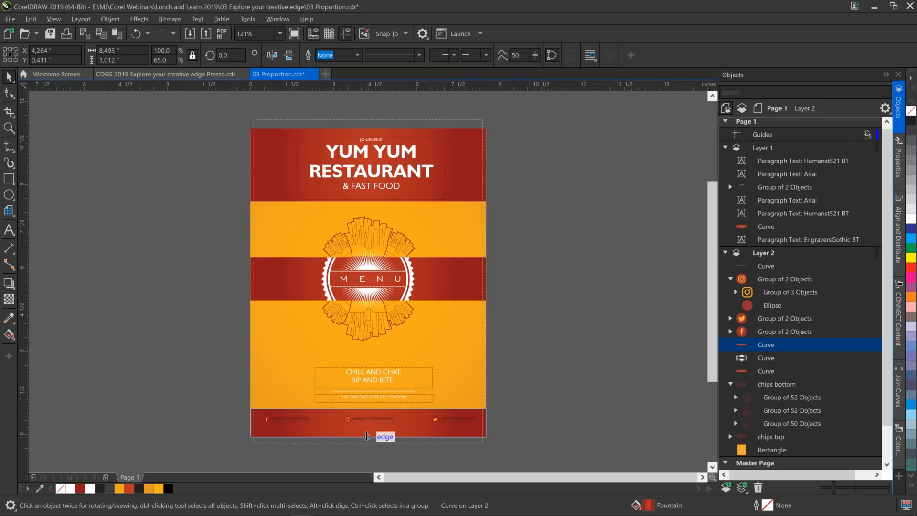
pyautogui.moveTo(366, 436); pyautogui.dragTo(369, 410)
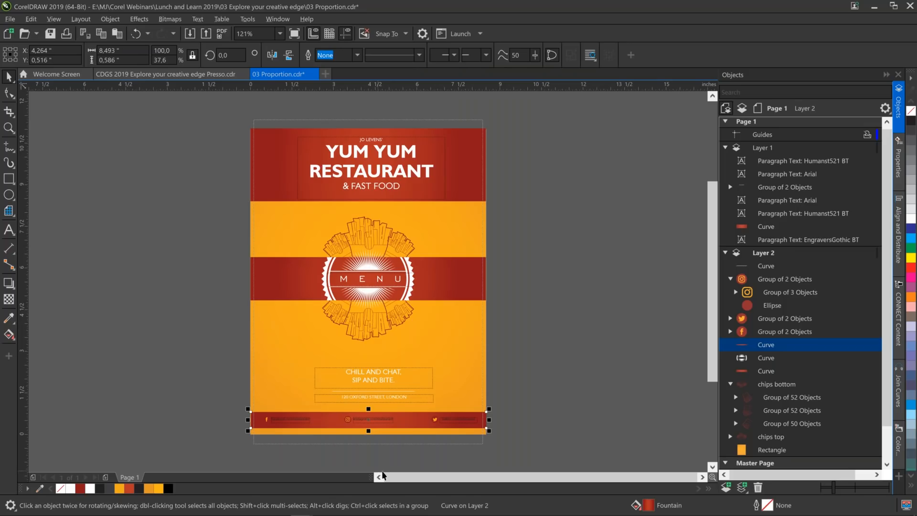
# Show page 6, Rhythm, of the CDGS 2019 Explore your creative edge Presso document and collapse the Objects docker.
pyautogui.click(212, 75)
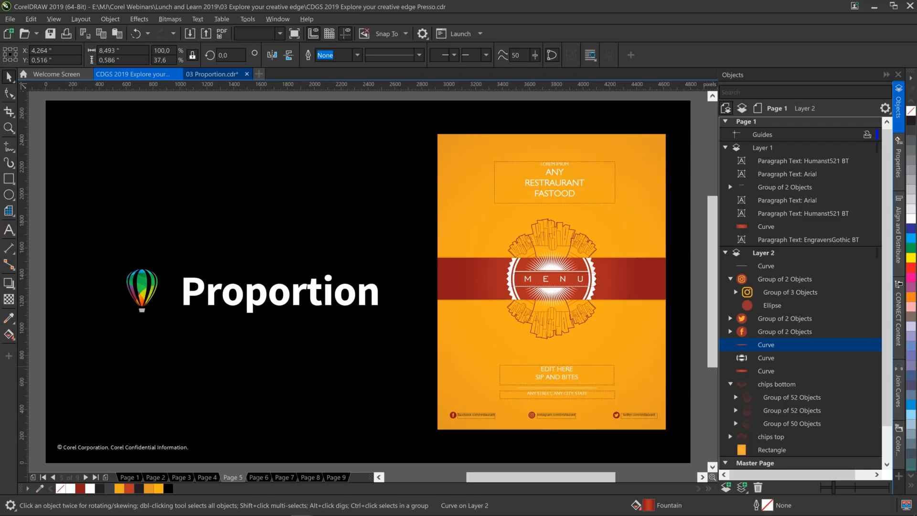
pyautogui.press('pagedown')
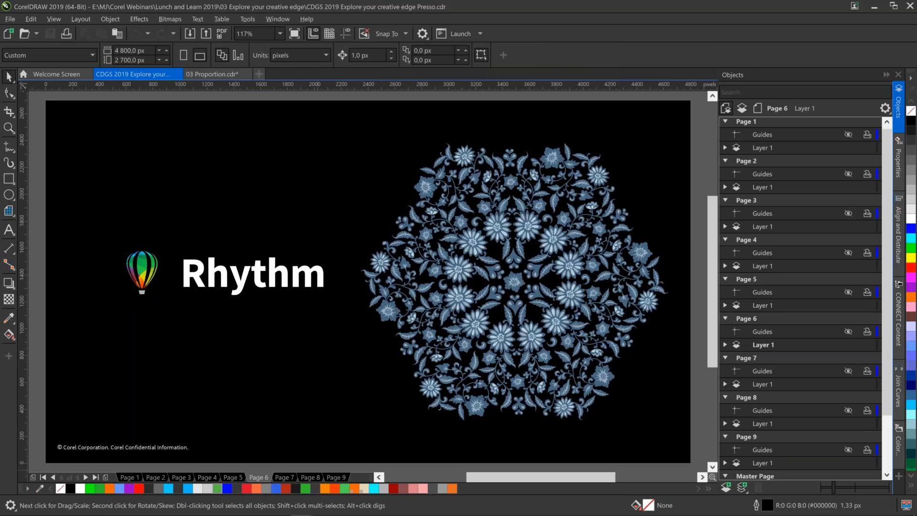
pyautogui.click(899, 107)
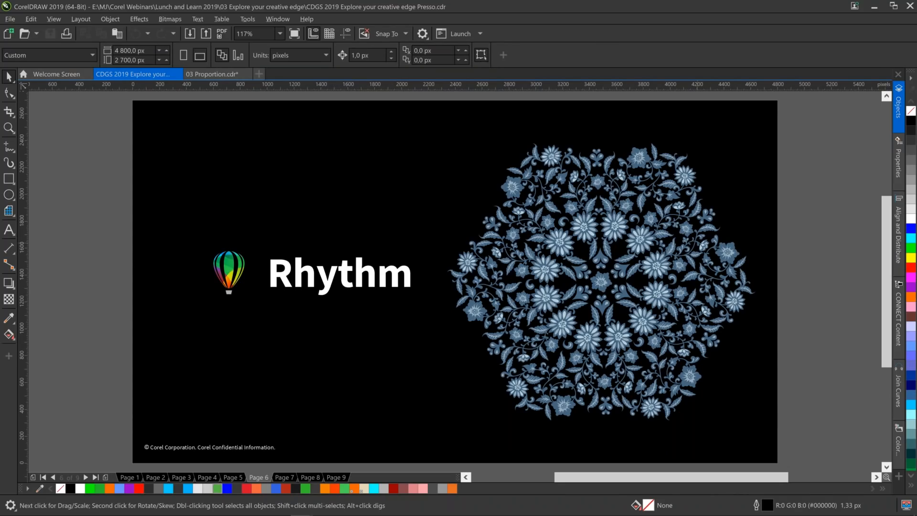
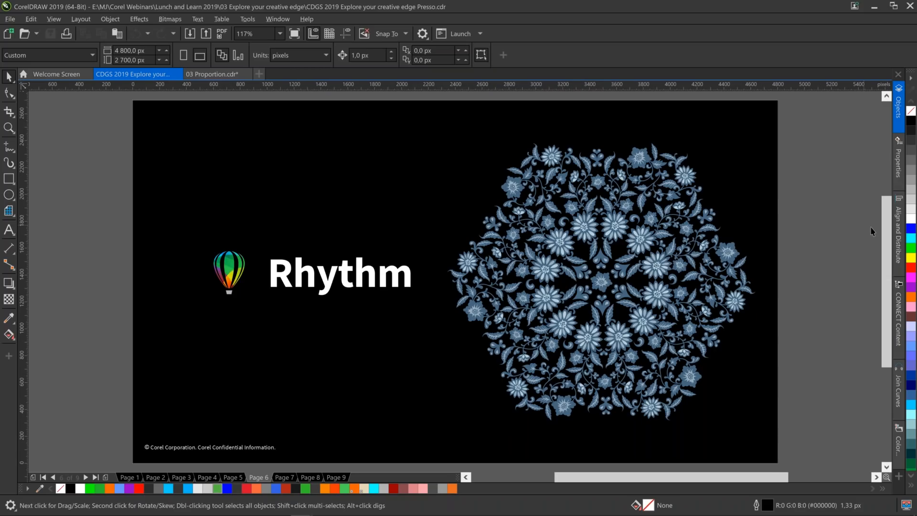
# Open 04 Rhythm.cdr from the CONNECT content and create a new symmetry from the floral motif.
pyautogui.click(895, 307)
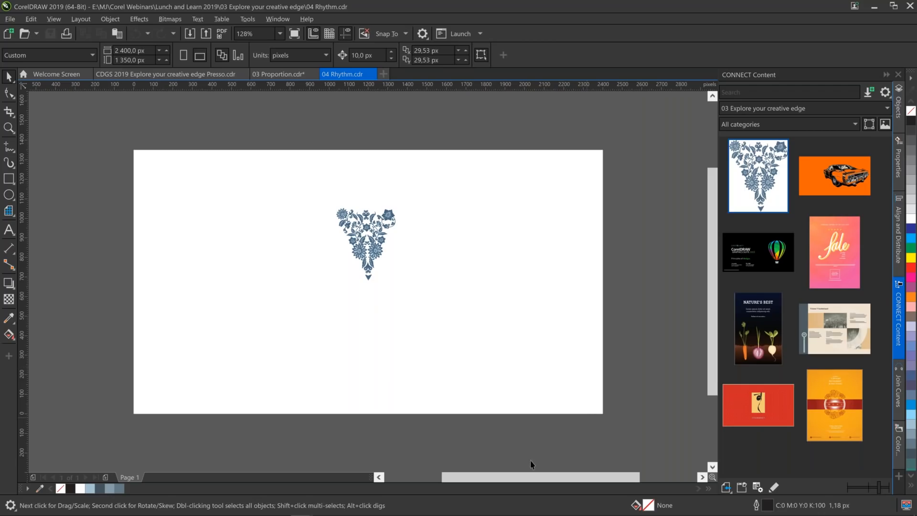
pyautogui.moveTo(311, 192); pyautogui.dragTo(417, 287)
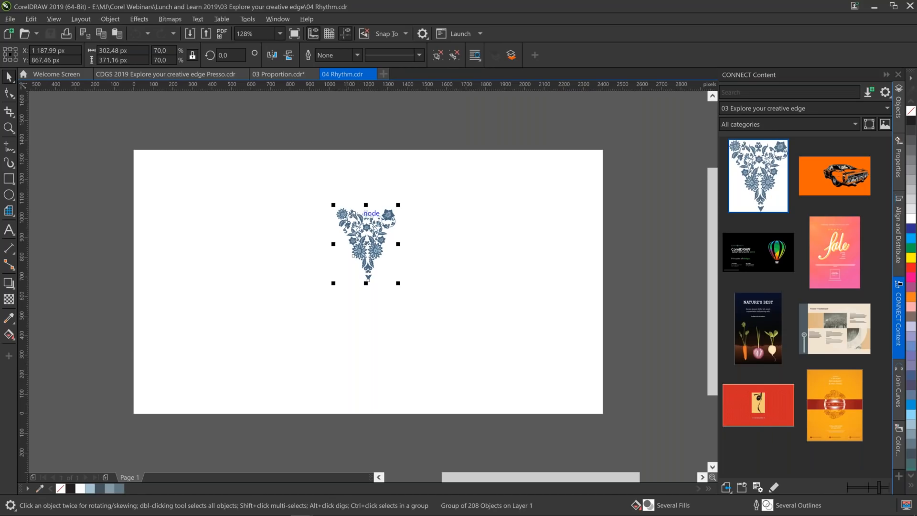
pyautogui.click(110, 19)
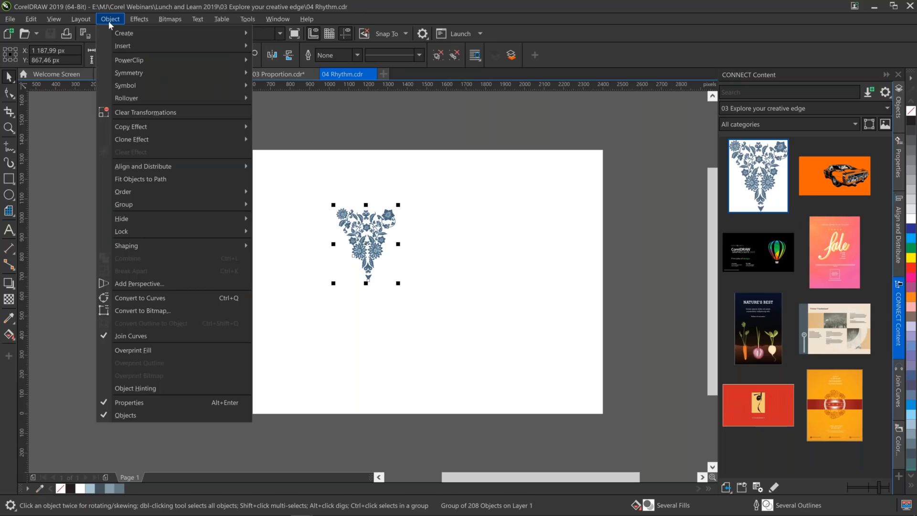
pyautogui.moveTo(131, 76)
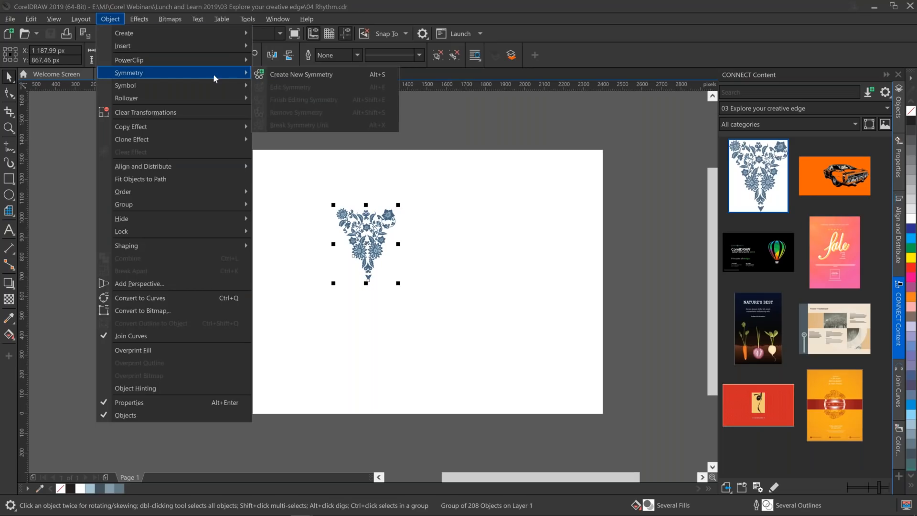
pyautogui.click(283, 75)
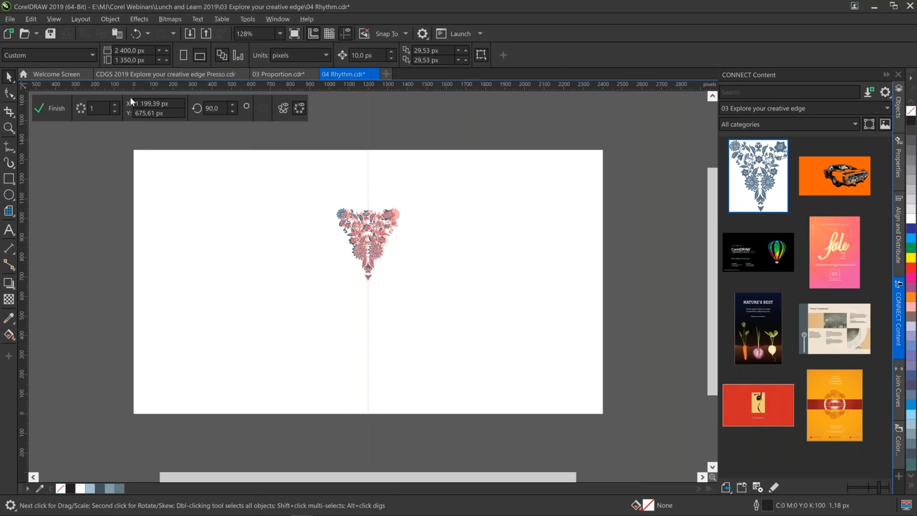
# Set the symmetry to two mirror lines and move its centre to the motif's pointed tip, at about X 1200.62, Y 681.75 px.
pyautogui.click(115, 105)
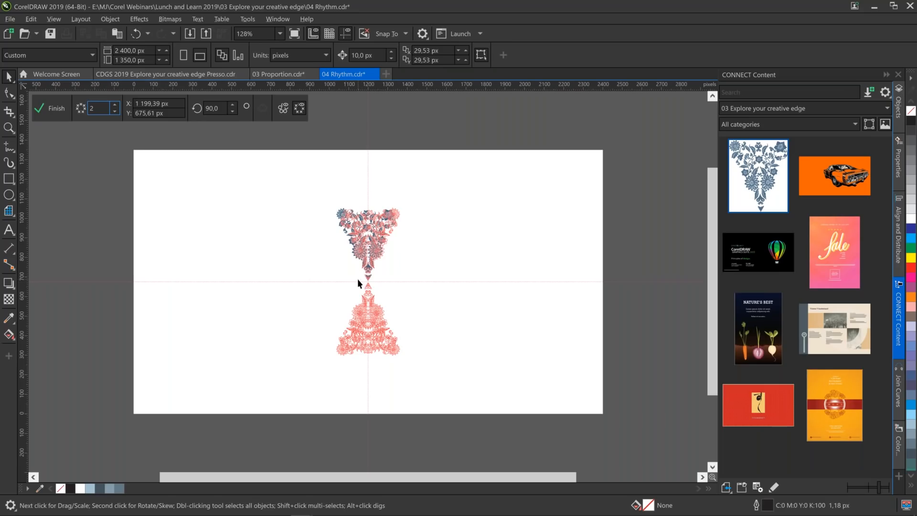
pyautogui.click(10, 129)
pyautogui.moveTo(296, 239); pyautogui.dragTo(429, 316)
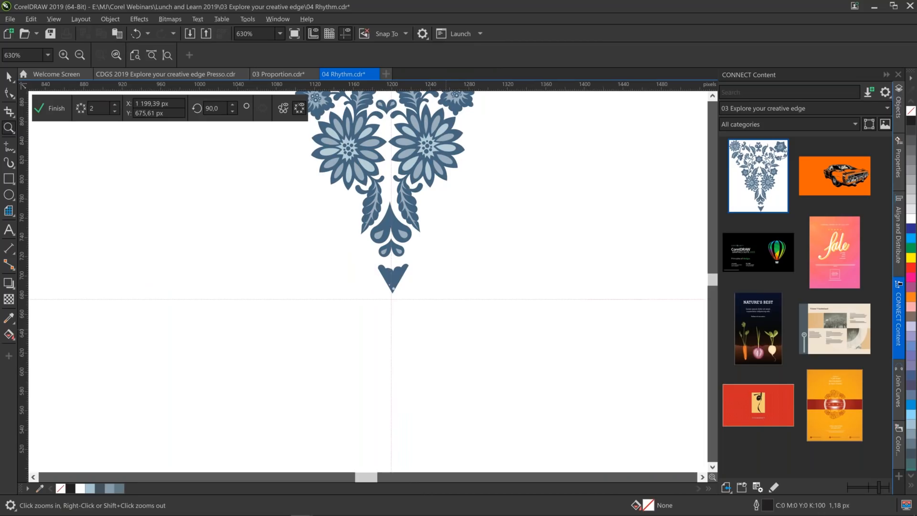
pyautogui.moveTo(312, 242); pyautogui.dragTo(445, 329)
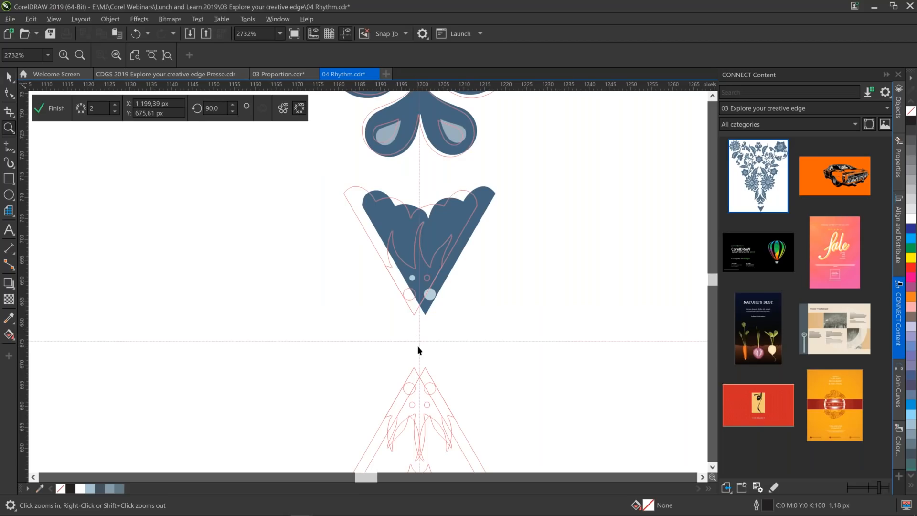
pyautogui.press('space')
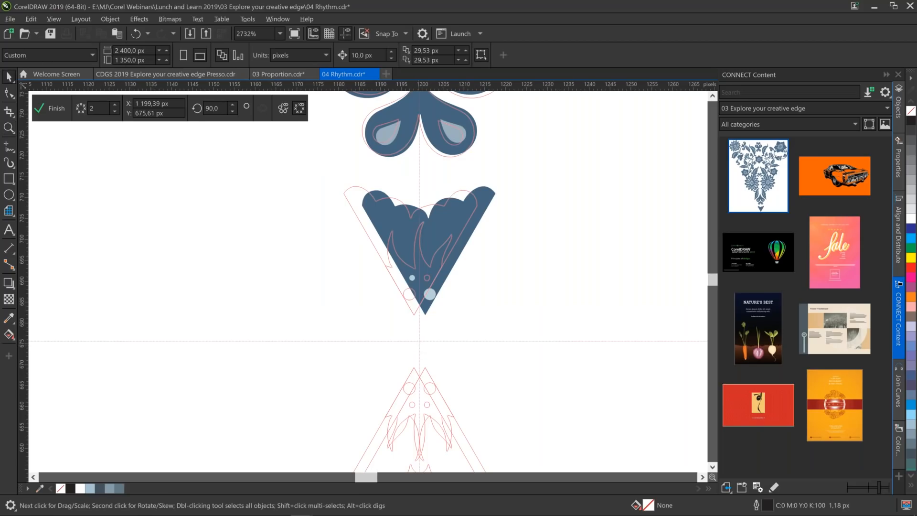
pyautogui.moveTo(420, 332); pyautogui.dragTo(427, 317)
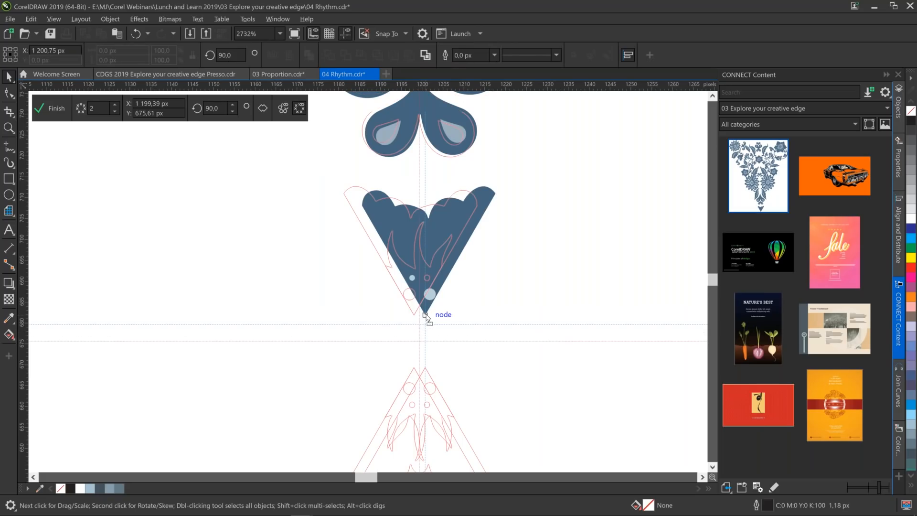
pyautogui.moveTo(426, 315); pyautogui.dragTo(425, 316)
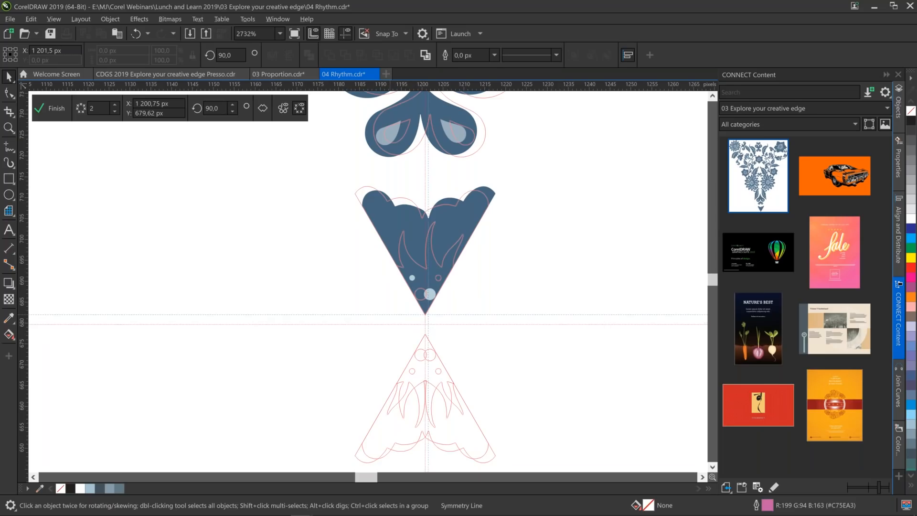
pyautogui.moveTo(426, 324); pyautogui.dragTo(429, 316)
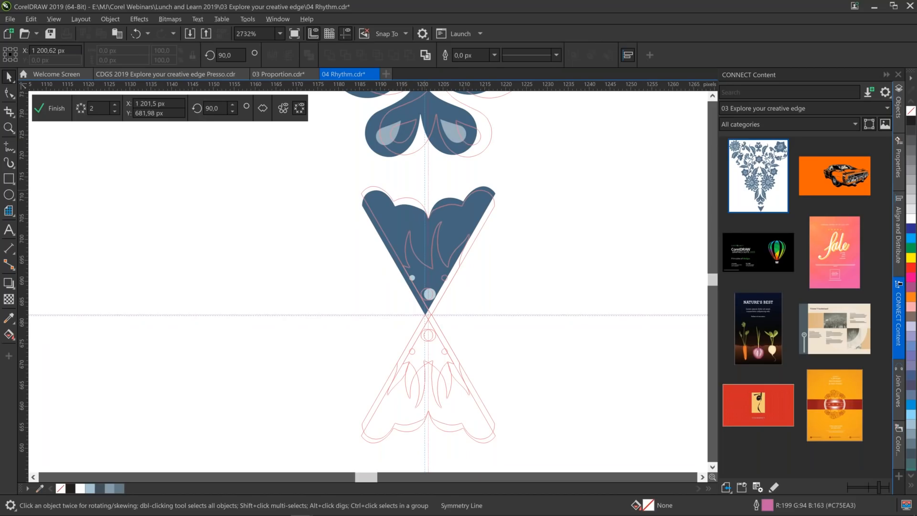
pyautogui.moveTo(428, 189); pyautogui.dragTo(425, 190)
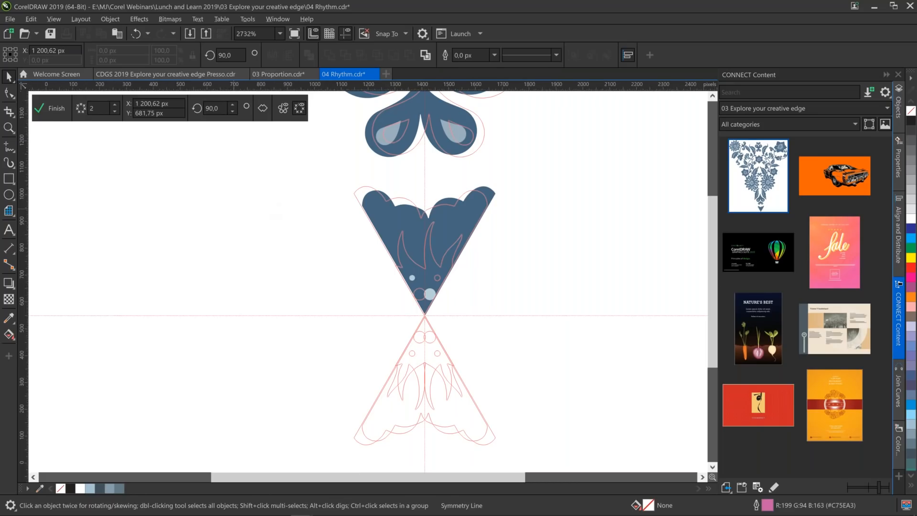
# Increase the symmetry's number of mirror lines gradually to 11, with the whole page in view.
pyautogui.hotkey('shift', 'F4')
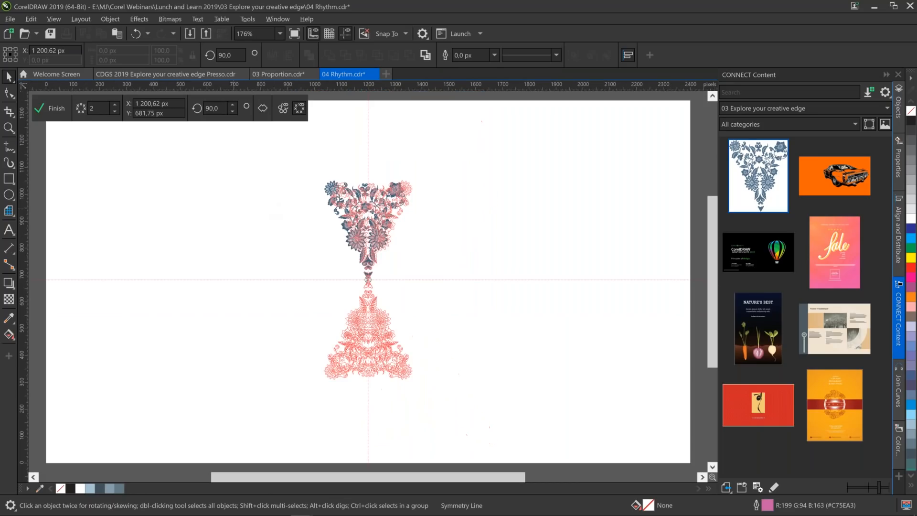
pyautogui.click(62, 18)
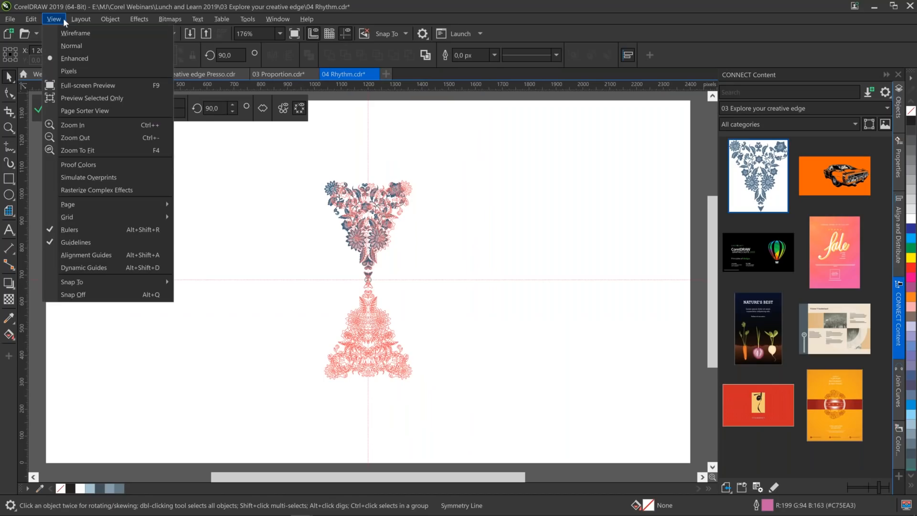
pyautogui.click(535, 188)
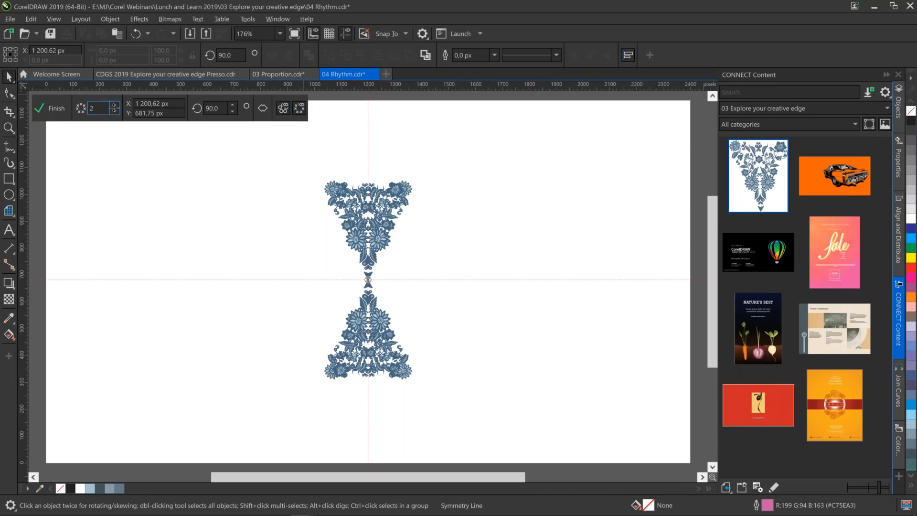
pyautogui.click(115, 104)
pyautogui.click(115, 105)
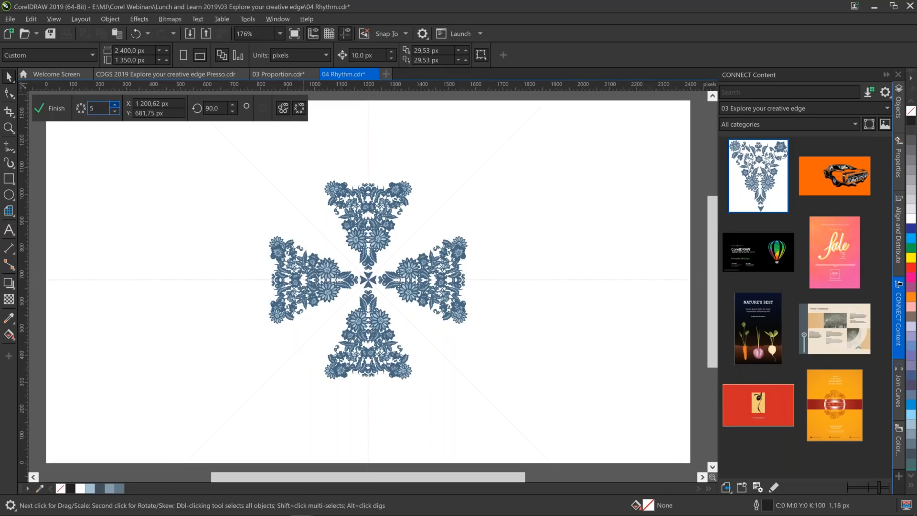
pyautogui.click(115, 105)
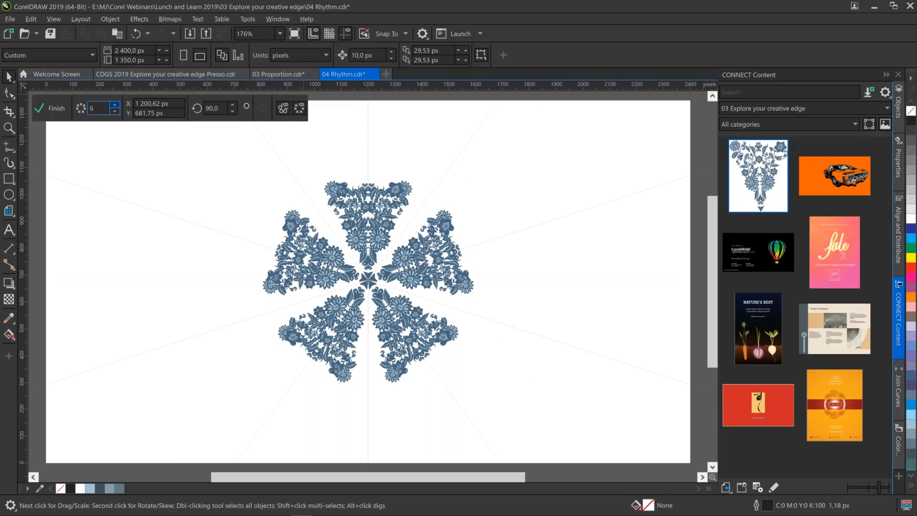
pyautogui.click(115, 105)
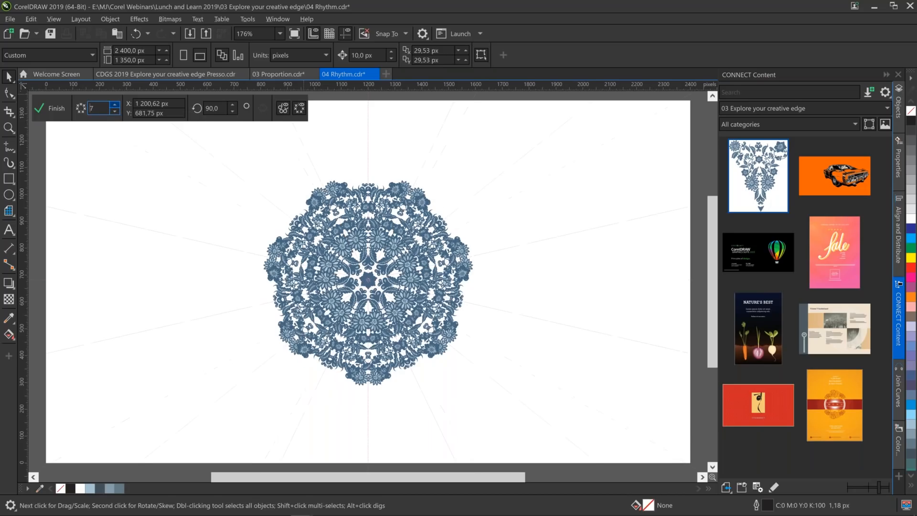
pyautogui.click(115, 104)
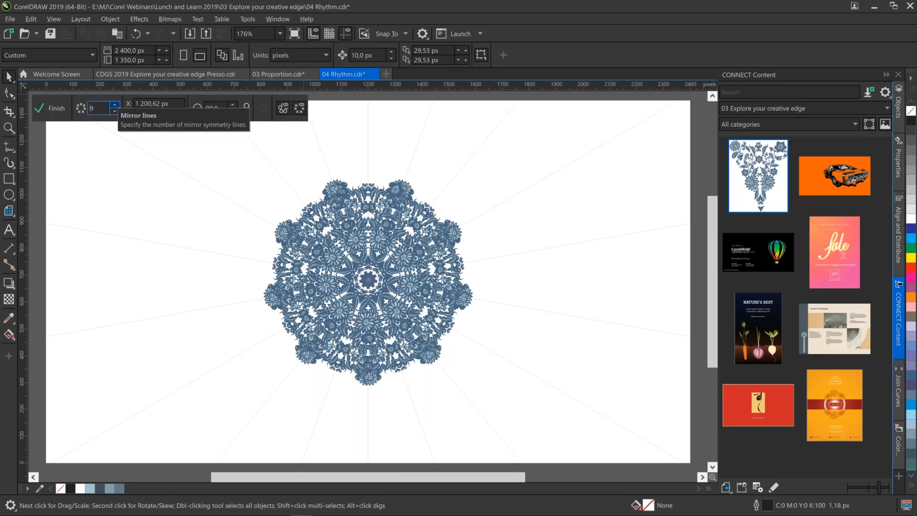
pyautogui.click(114, 105)
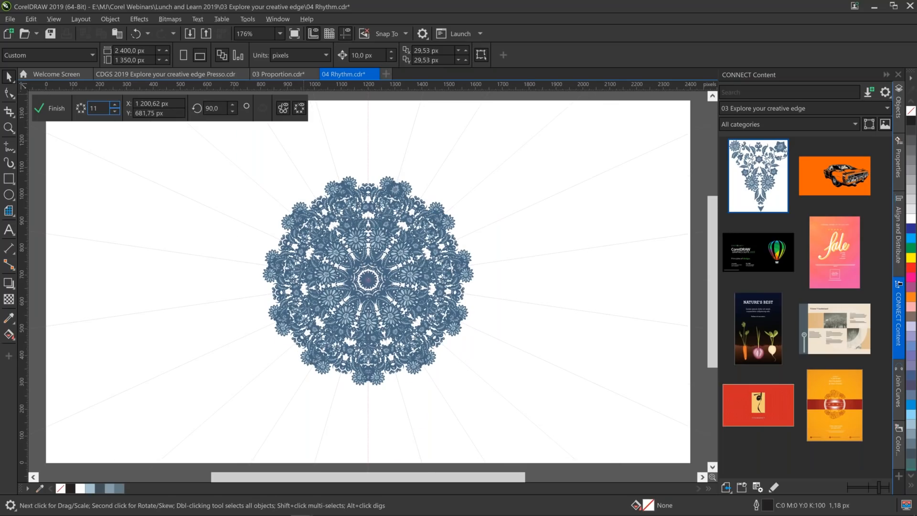
# Reduce the symmetry's mirror lines to 7 and finish editing the symmetry.
pyautogui.click(115, 111)
pyautogui.click(115, 111)
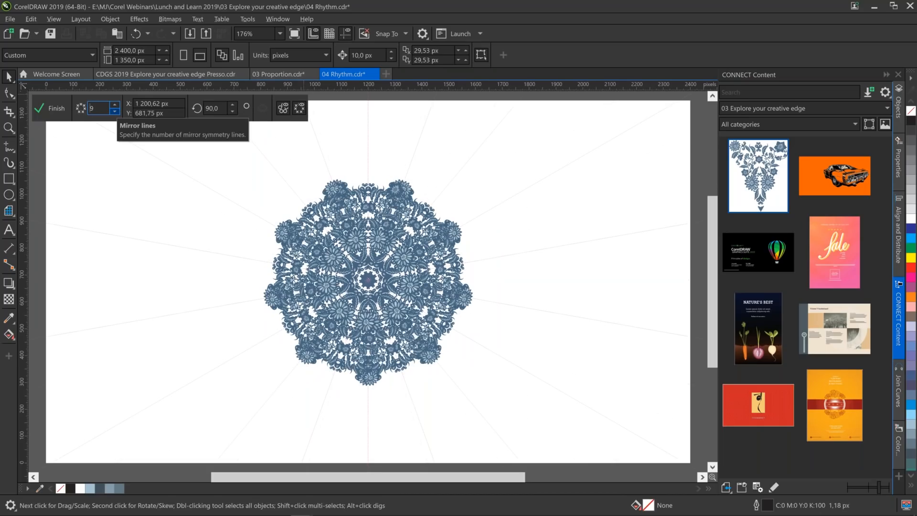
pyautogui.click(115, 111)
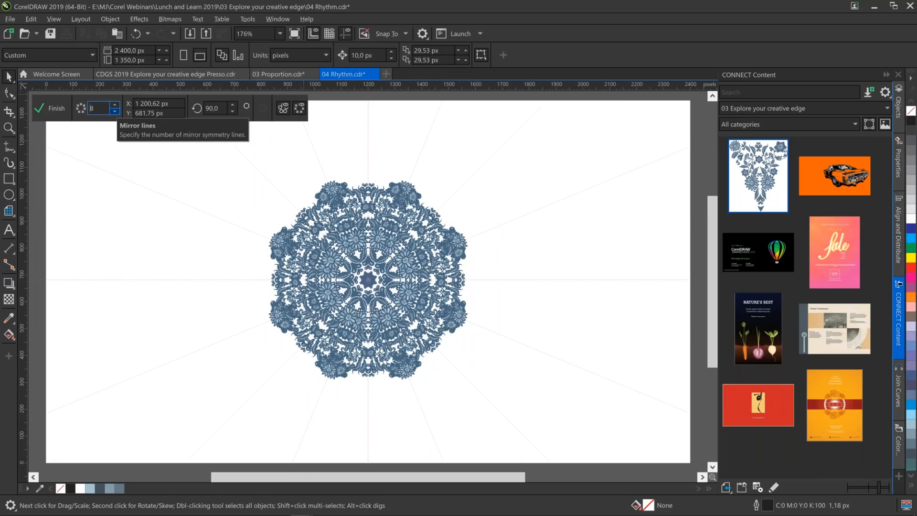
pyautogui.click(114, 111)
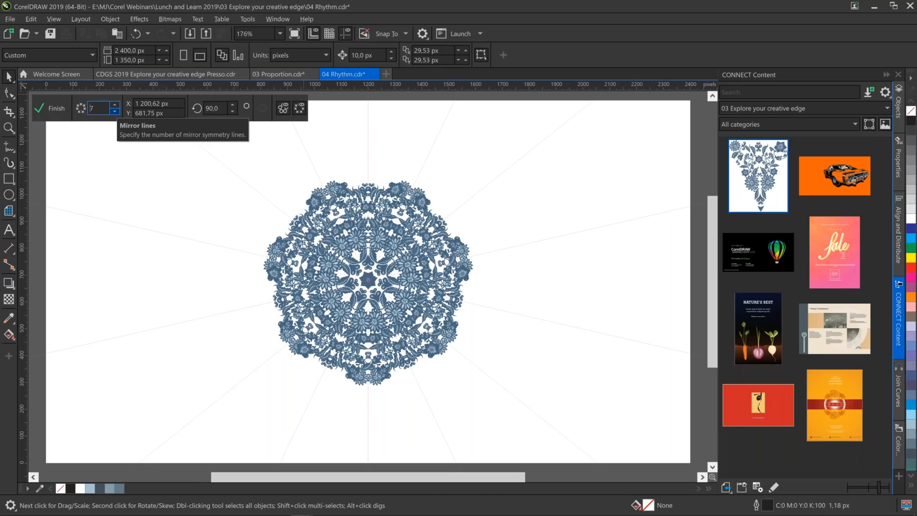
pyautogui.click(62, 108)
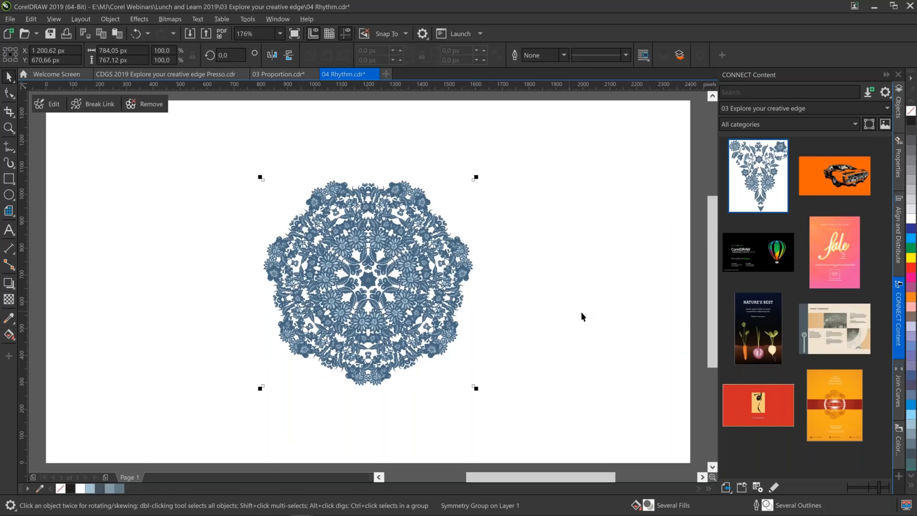
# Make the hidden Rectangle bg and PowerClip bg objects on Layer 1 visible behind the symmetry group.
pyautogui.click(899, 103)
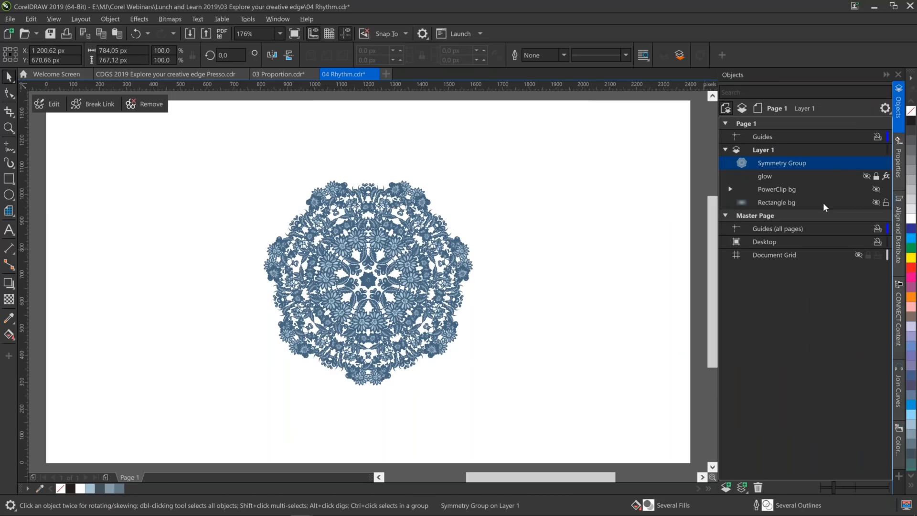
pyautogui.click(824, 204)
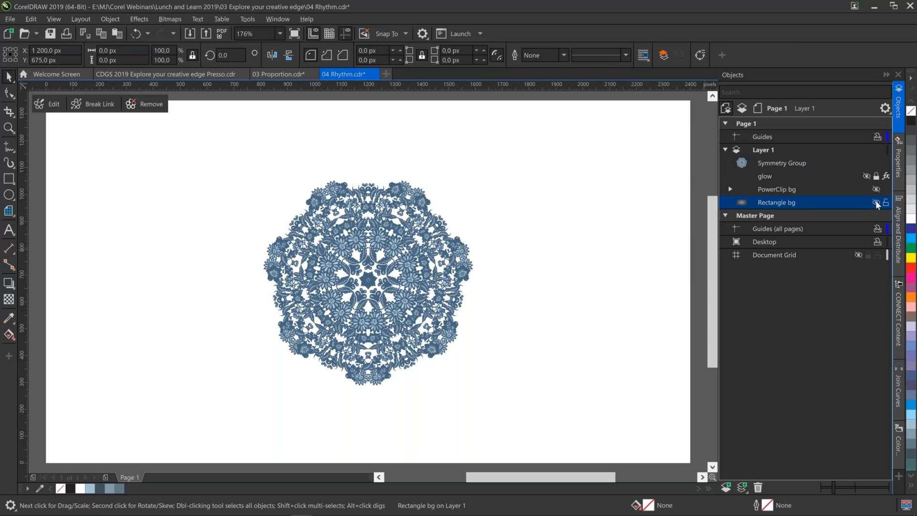
pyautogui.click(876, 202)
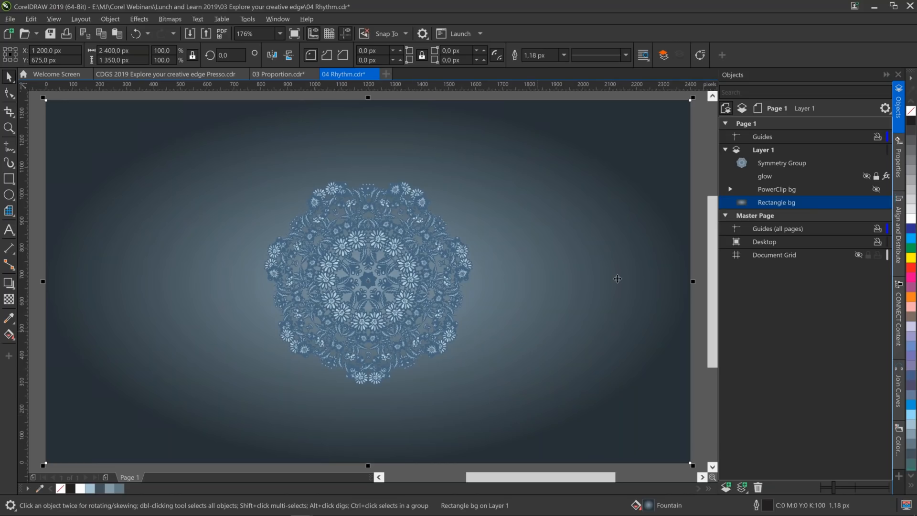
pyautogui.click(771, 190)
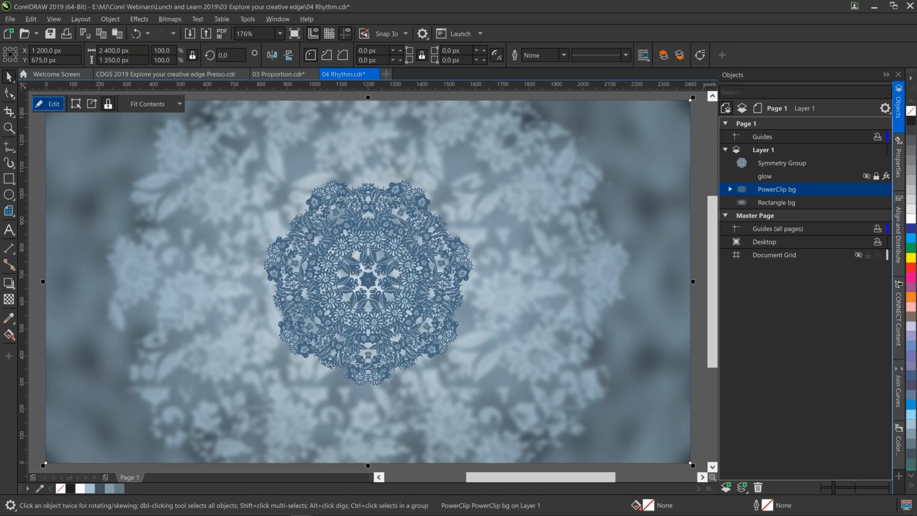
# Open the contents of PowerClip bg for editing and examine the blurred floral artwork extending beyond the page.
pyautogui.click(49, 104)
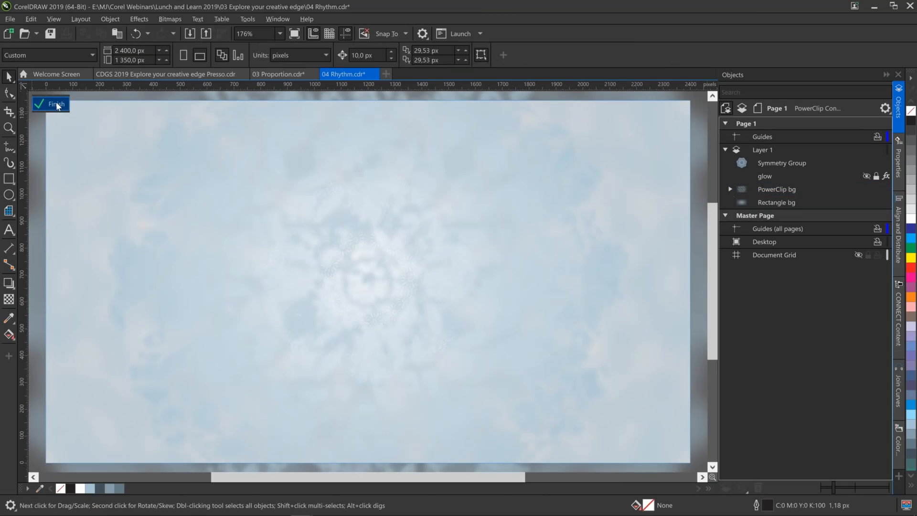
pyautogui.click(51, 104)
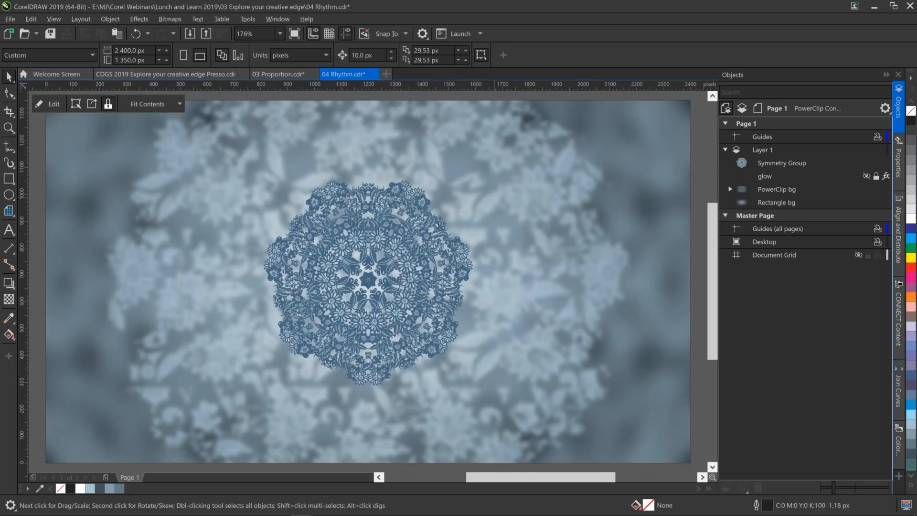
pyautogui.click(731, 192)
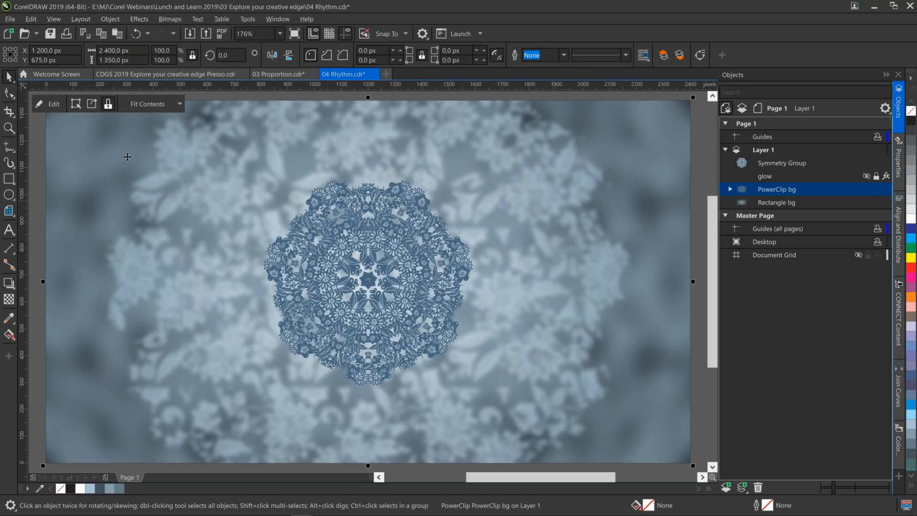
pyautogui.click(48, 104)
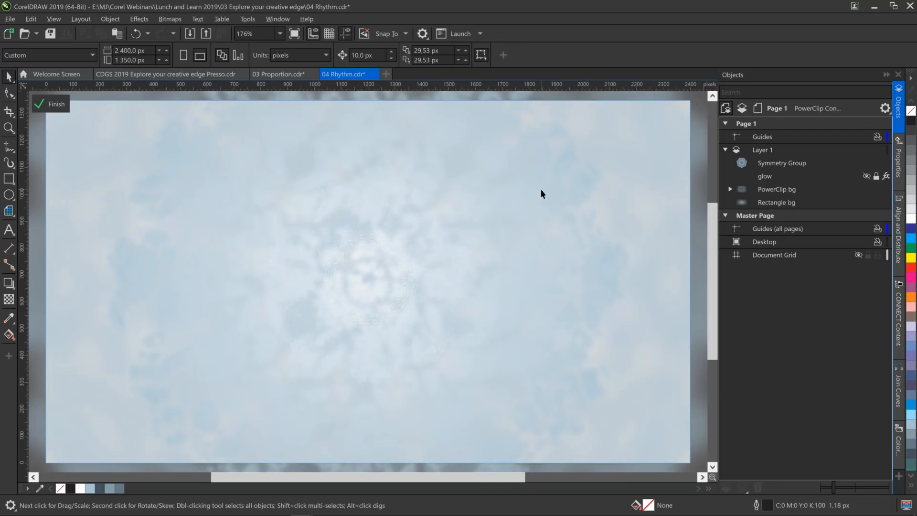
pyautogui.click(9, 130)
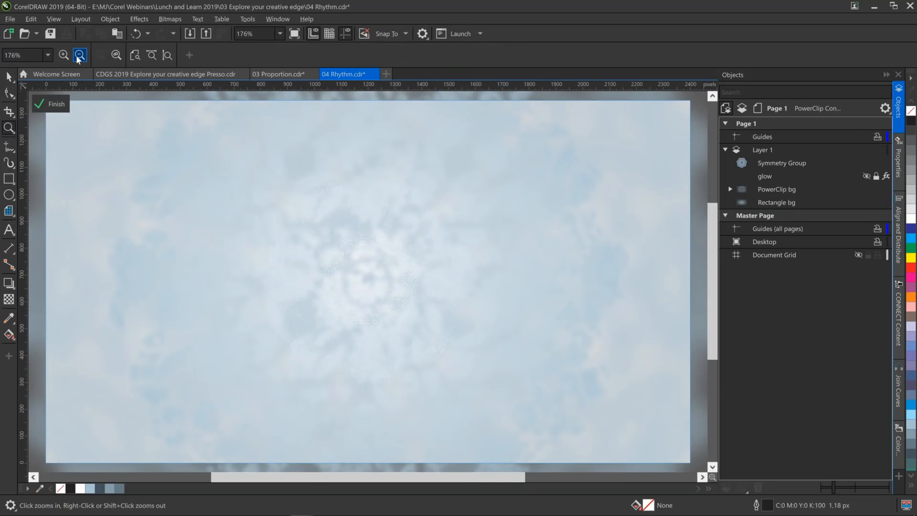
pyautogui.click(79, 55)
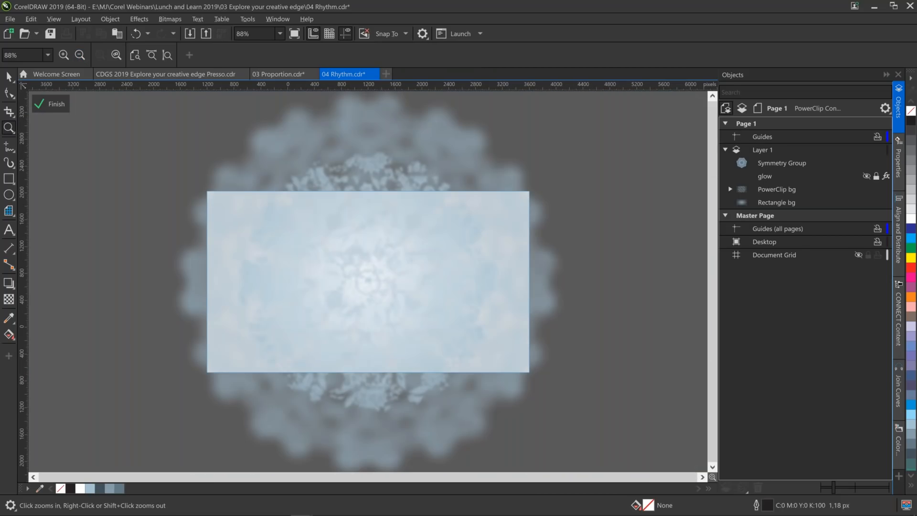
# Finish editing the contents of PowerClip bg and review the whole composition with the page filling the view.
pyautogui.click(79, 55)
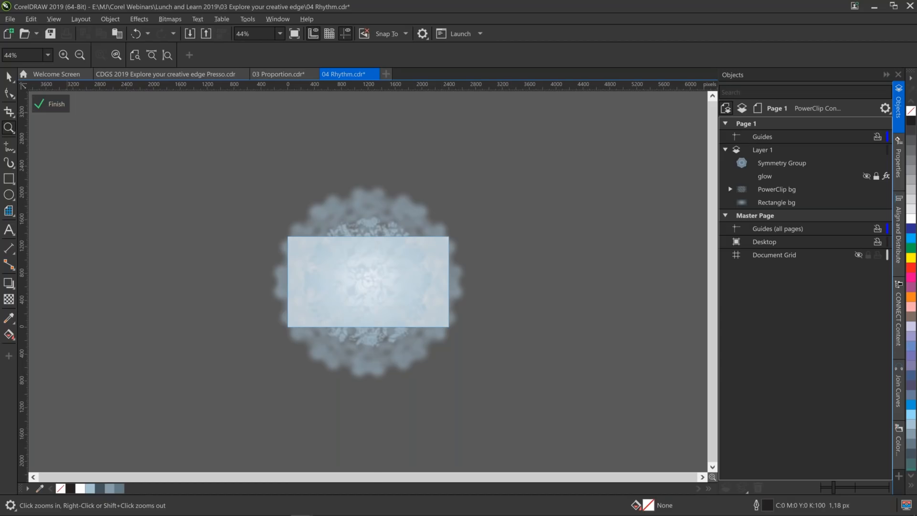
pyautogui.click(51, 104)
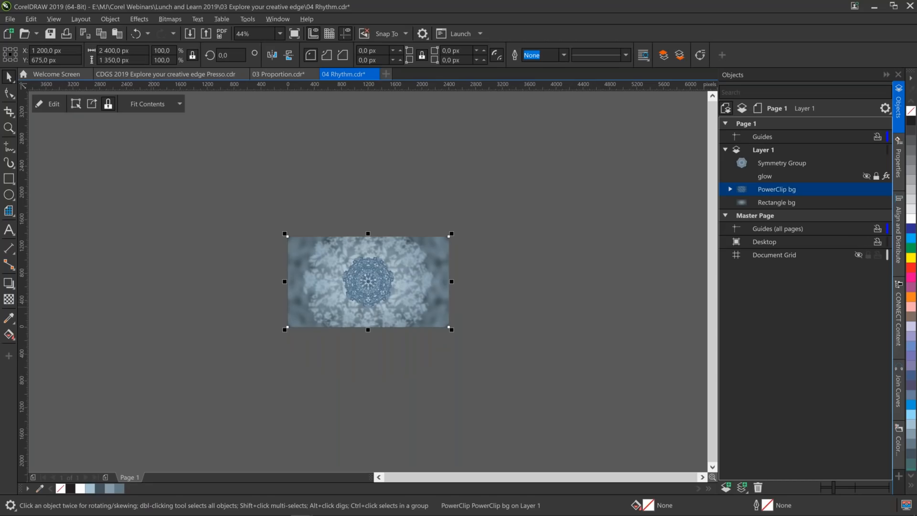
pyautogui.press('F4')
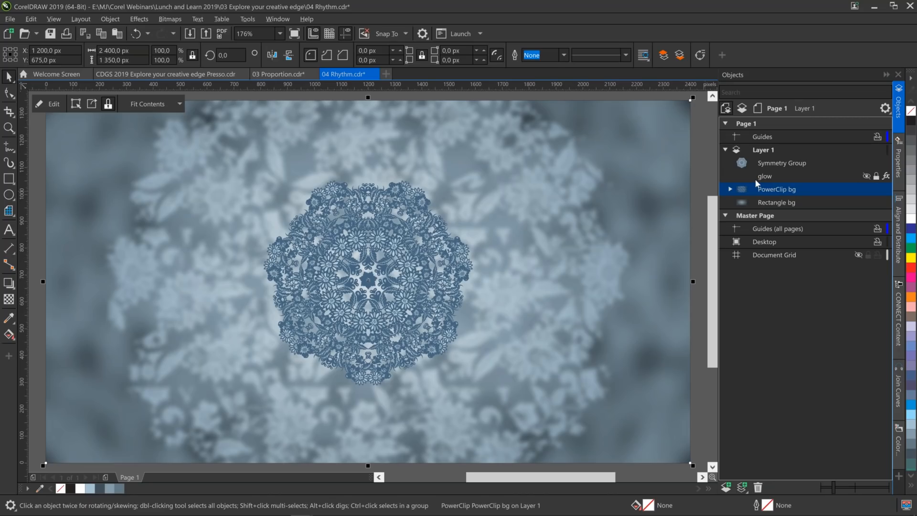
pyautogui.press('F9')
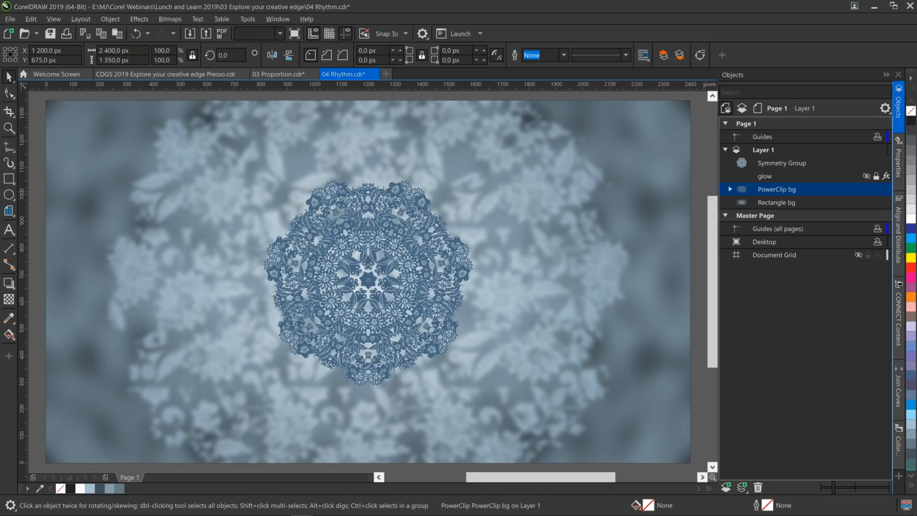
# Make the hidden glow object on Layer 1 visible behind the symmetry group and clear the selection.
pyautogui.click(592, 223)
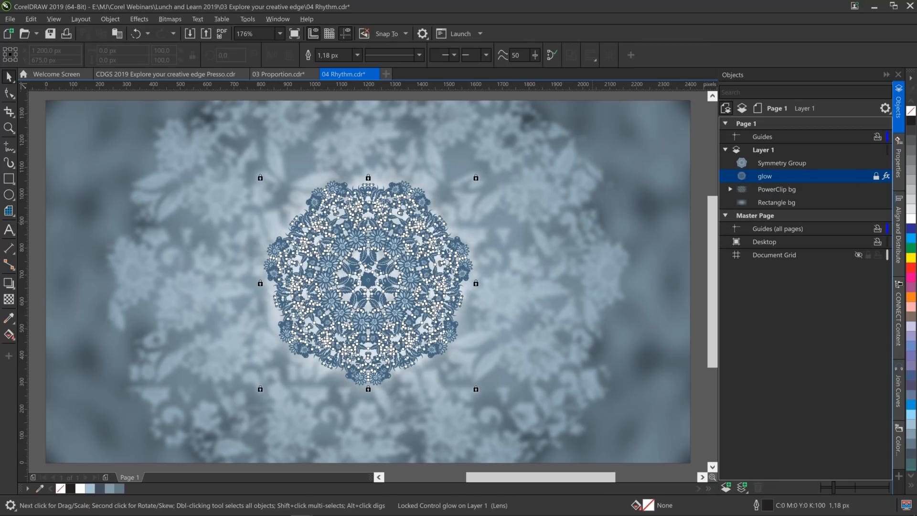
pyautogui.click(703, 182)
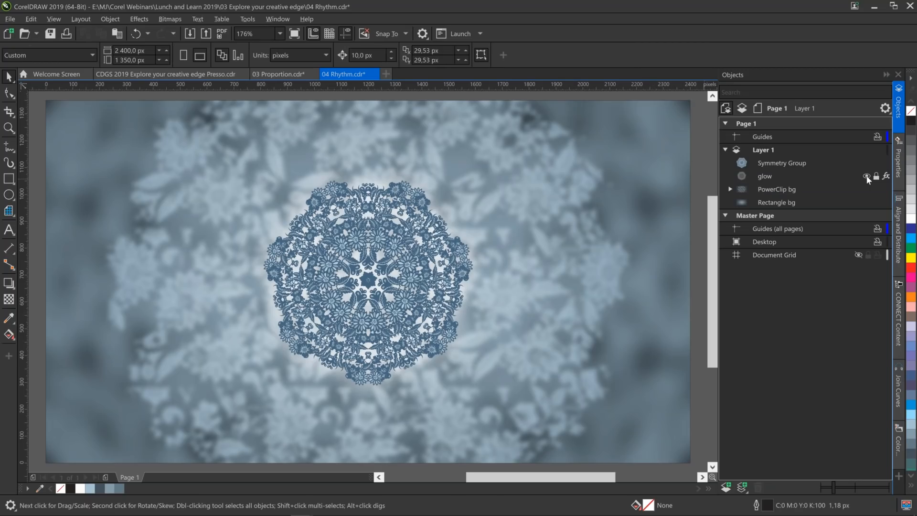
pyautogui.click(866, 176)
pyautogui.click(9, 128)
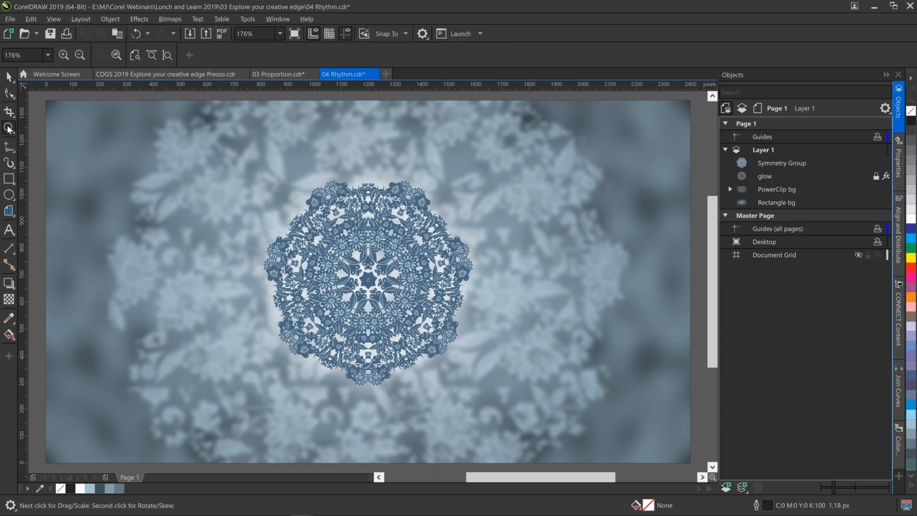
pyautogui.press('F3')
pyautogui.click(9, 77)
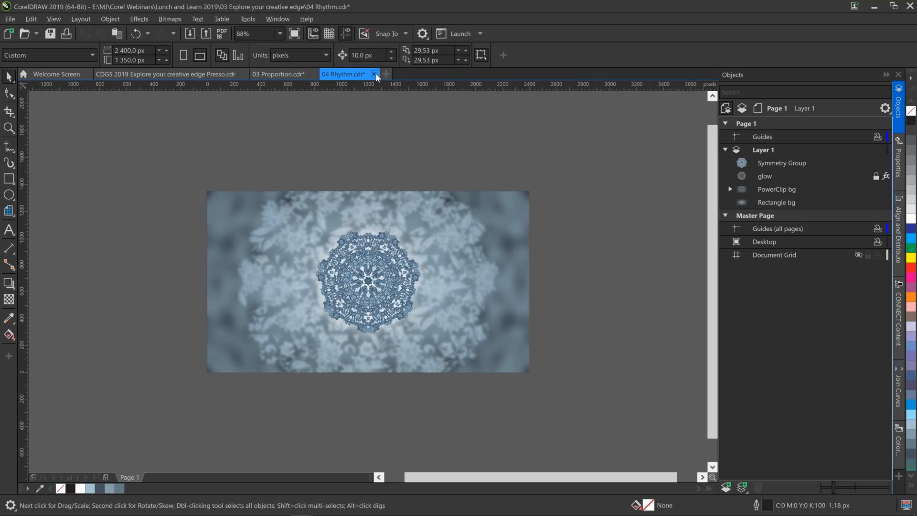
# Close the 04 Rhythm.cdr and 03 Proportion.cdr documents without saving their changes.
pyautogui.click(374, 74)
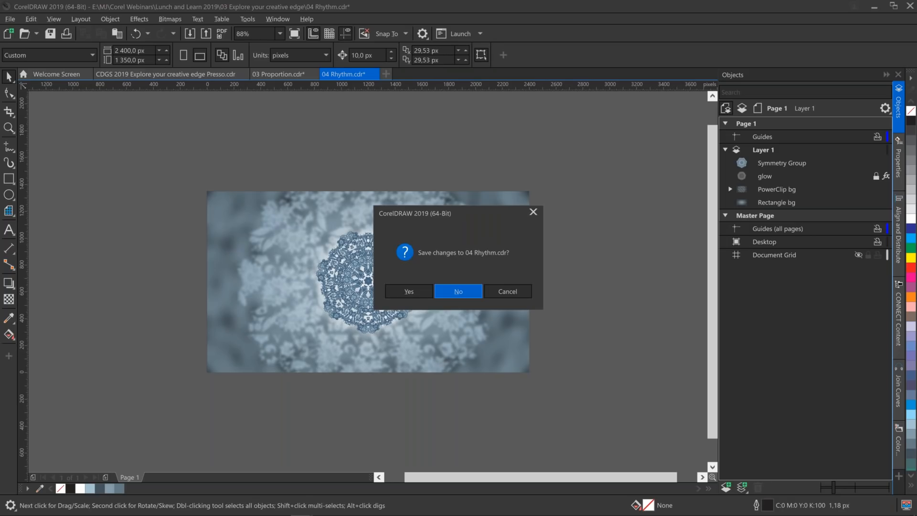
pyautogui.click(456, 291)
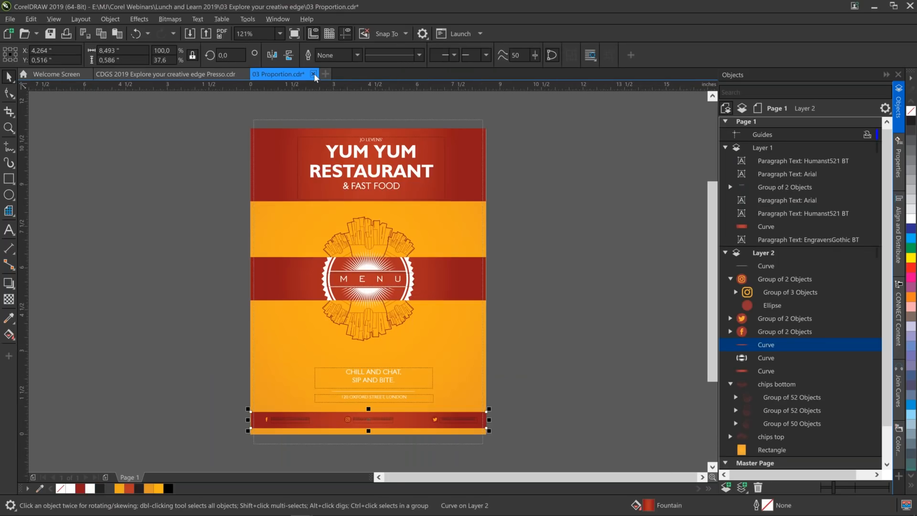
pyautogui.click(314, 75)
pyautogui.click(458, 292)
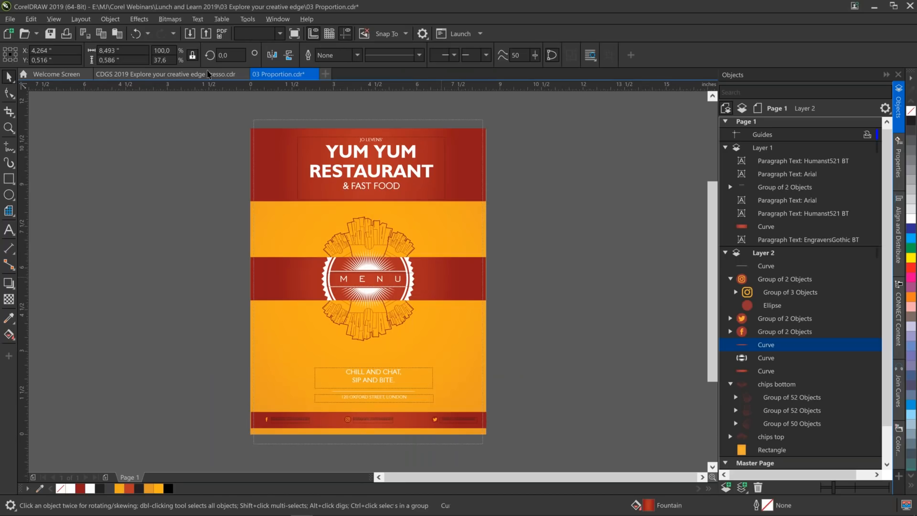
# Go to the Contrast slide on page 7 of the presentation and show it full screen.
pyautogui.press('pagedown')
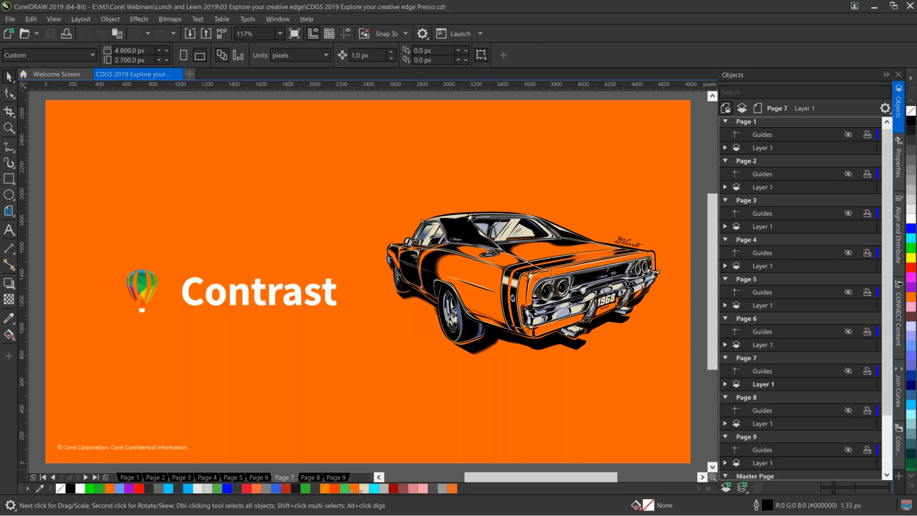
pyautogui.press('F9')
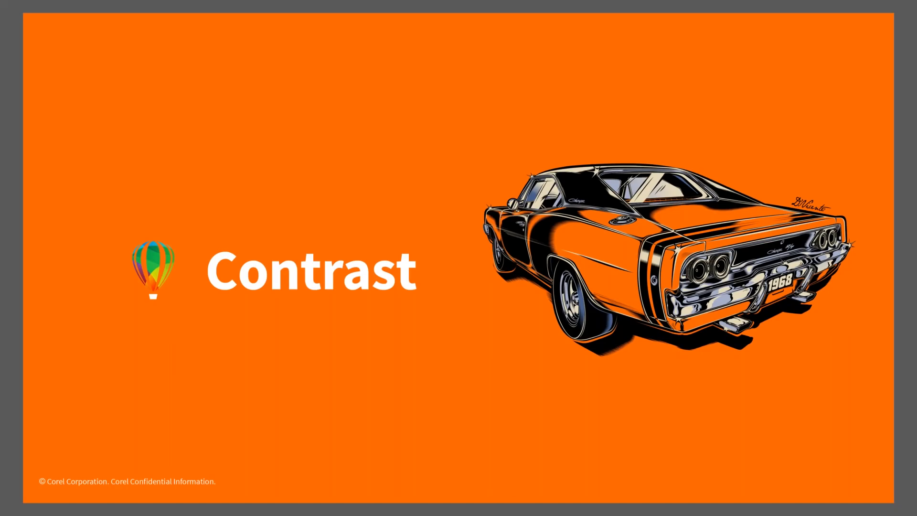
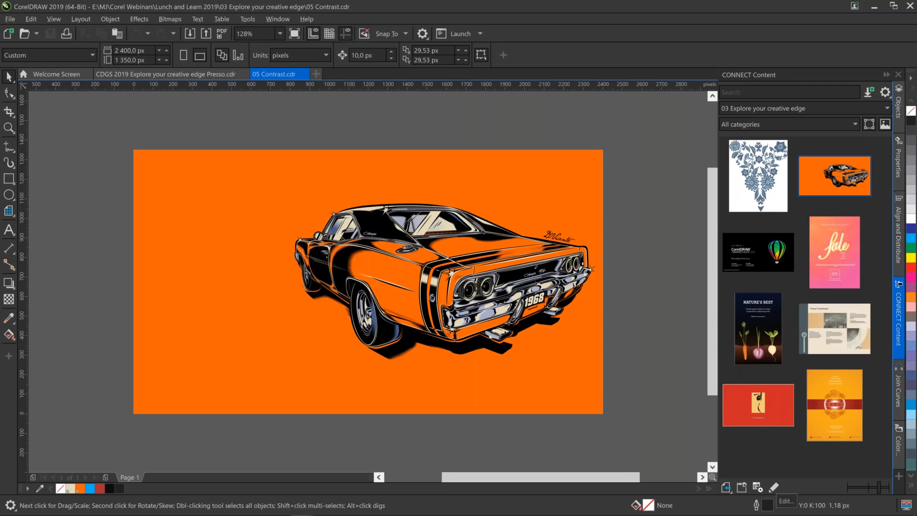
# Fill the orange background rectangle behind the car with cyan.
pyautogui.click(282, 403)
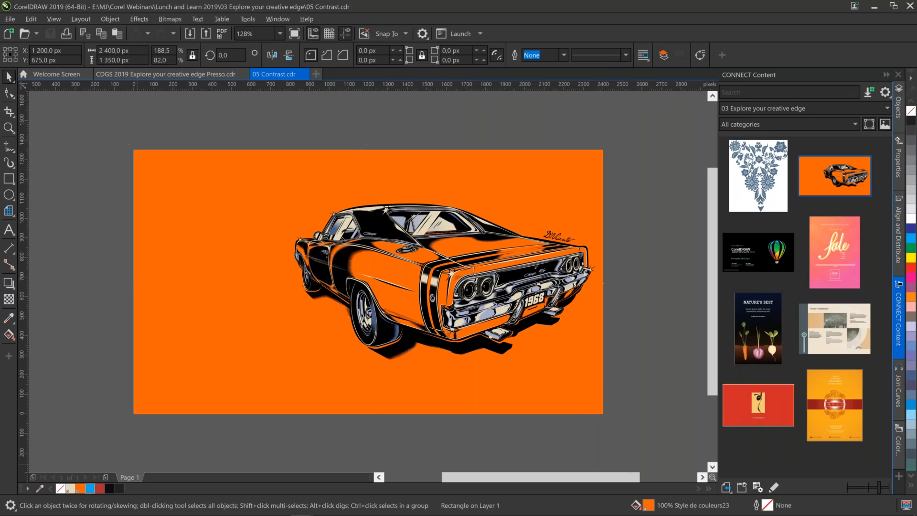
pyautogui.click(88, 489)
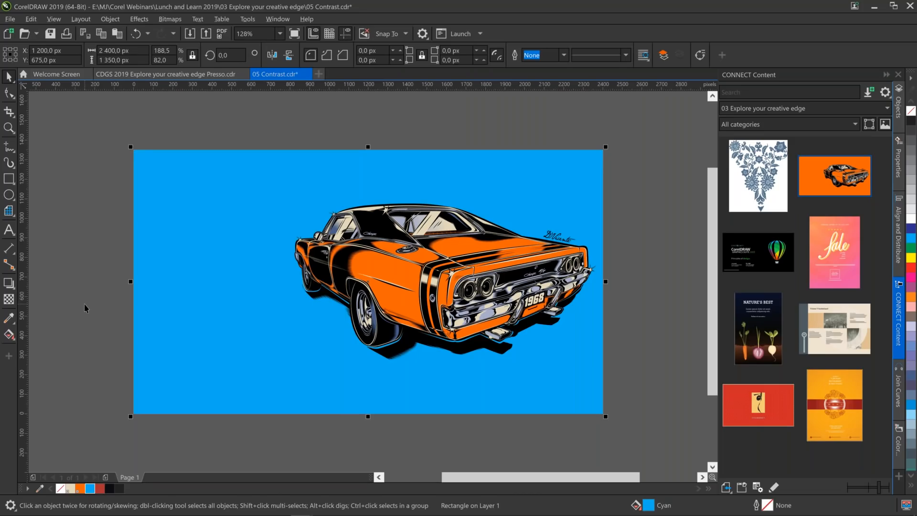
# Unlock the hidden r/t group on Layer 1 and make it visible.
pyautogui.click(899, 107)
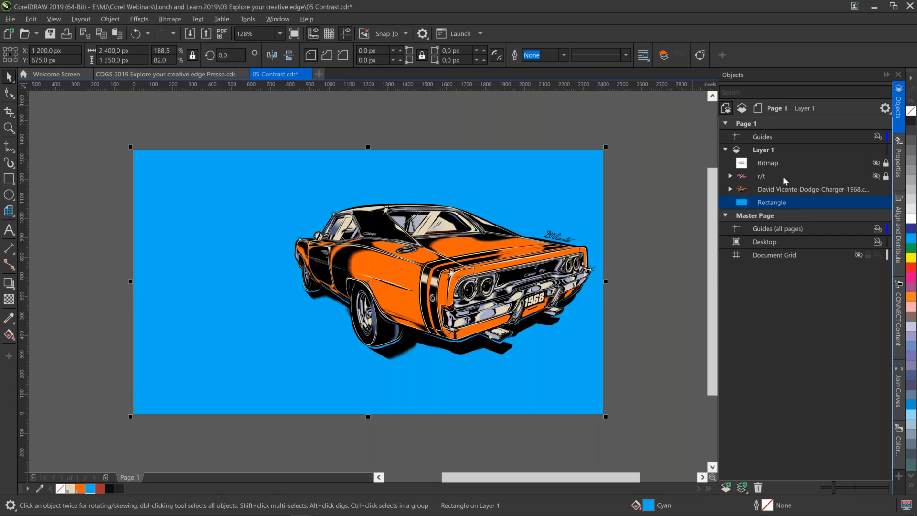
pyautogui.click(886, 177)
pyautogui.click(876, 177)
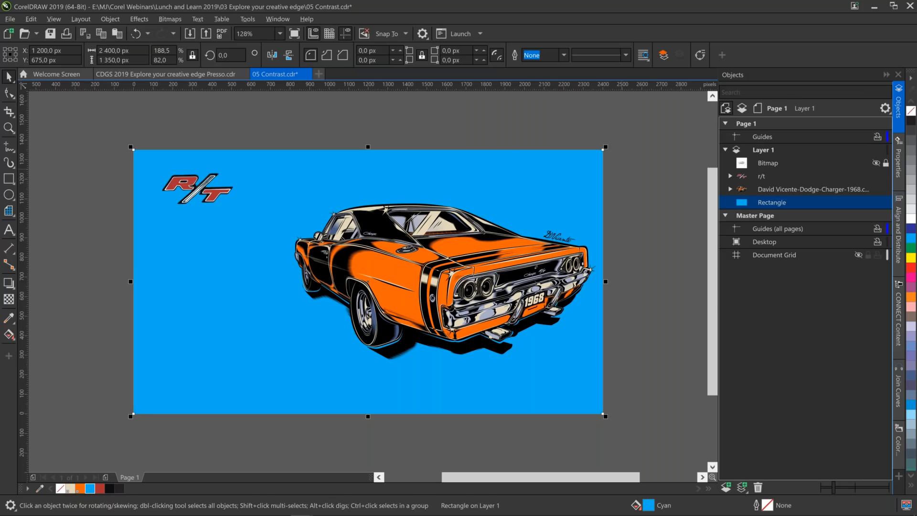
# Try to pick up the car body's orange with the Color Eyedropper for the T and R curves of the r/t group.
pyautogui.click(730, 177)
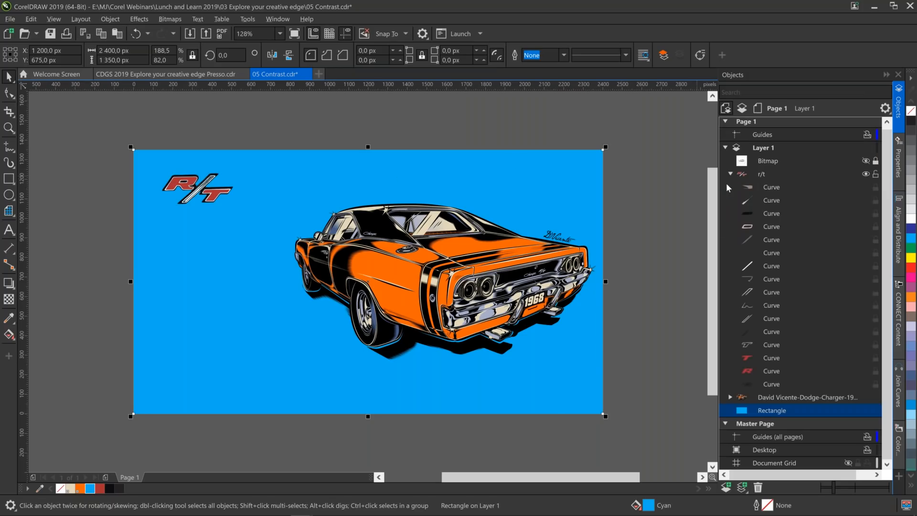
pyautogui.click(775, 358)
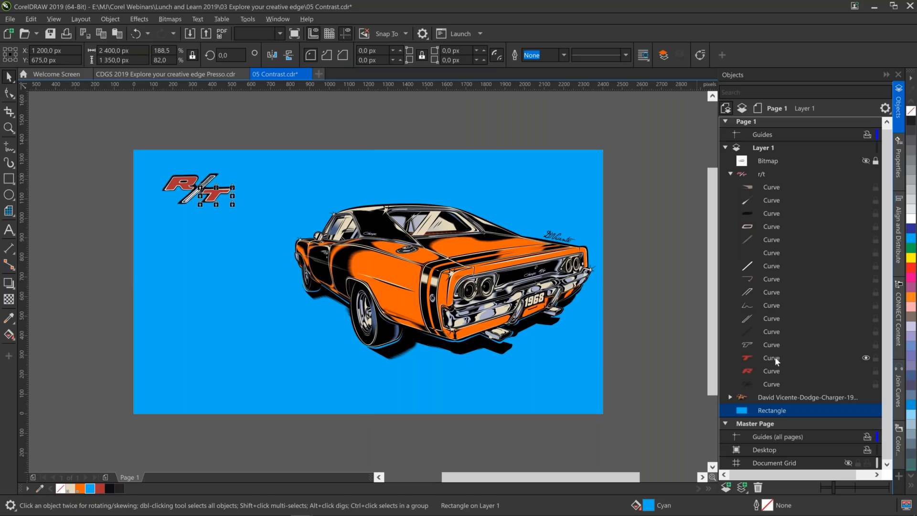
pyautogui.keyDown('ctrl'); pyautogui.click(776, 372); pyautogui.keyUp('ctrl')
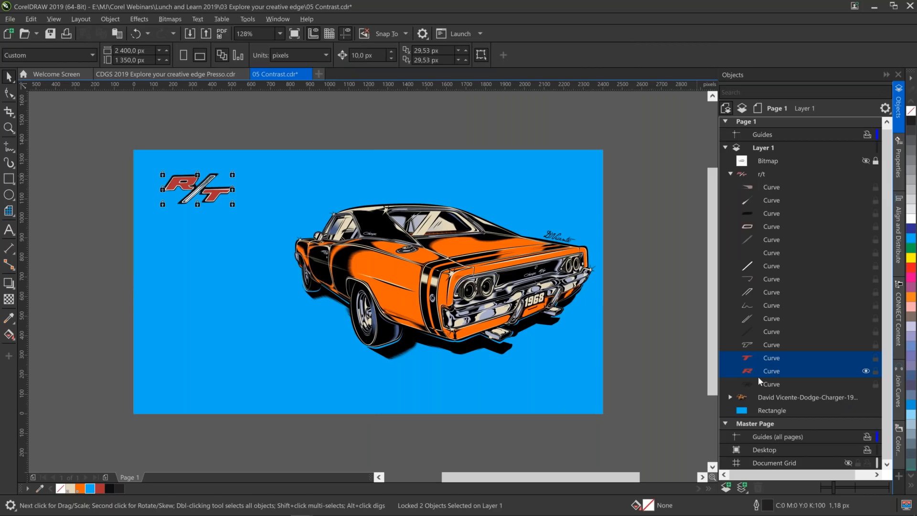
pyautogui.click(9, 319)
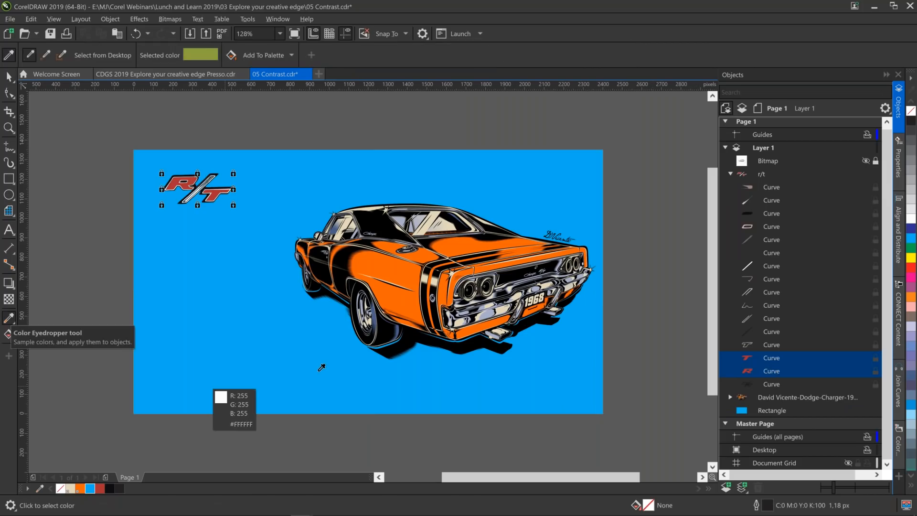
pyautogui.click(402, 268)
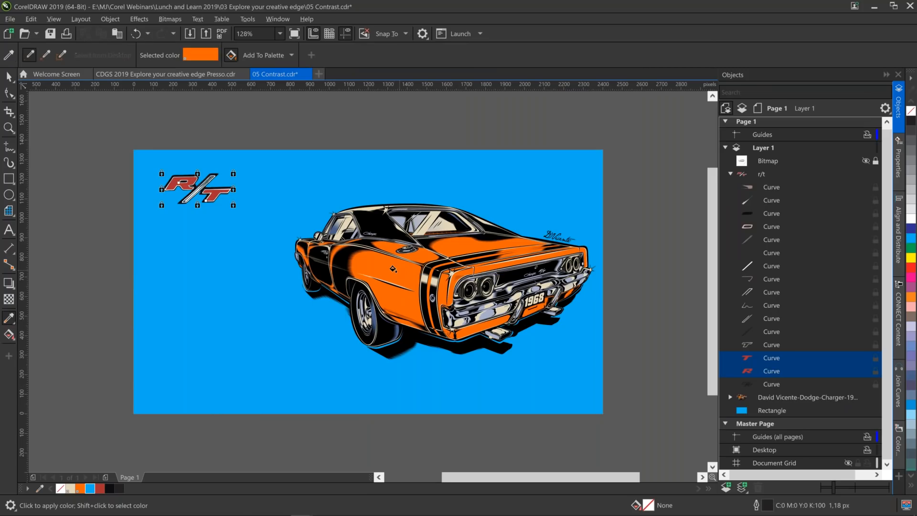
# Make the orange the document's default fill for Graphic objects and clear the selection.
pyautogui.click(82, 492)
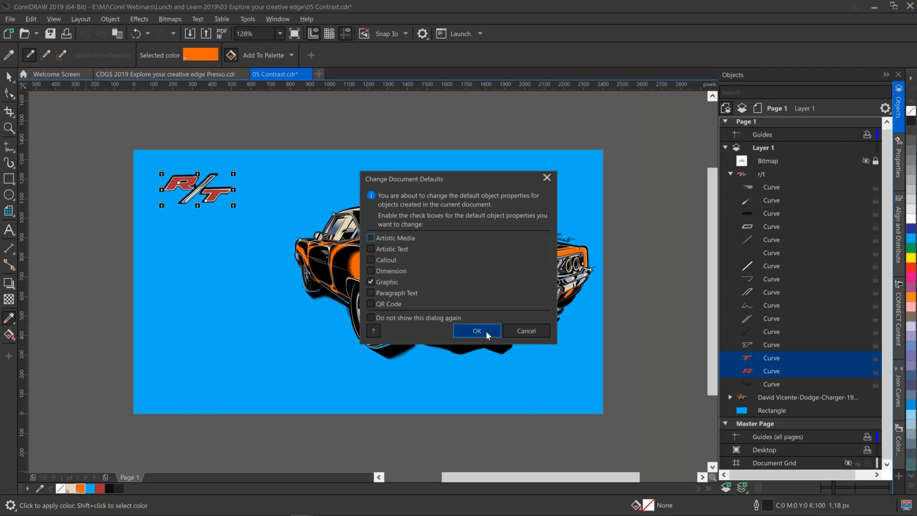
pyautogui.click(486, 330)
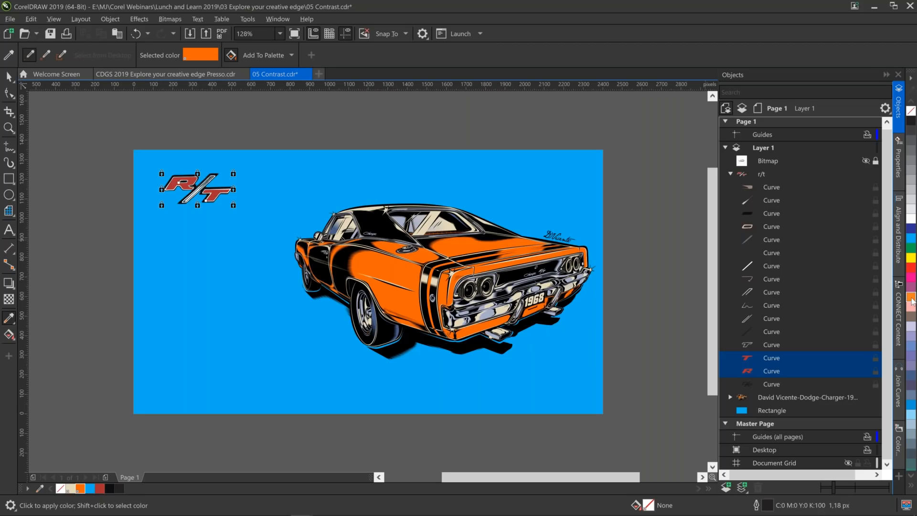
pyautogui.click(783, 359)
pyautogui.click(9, 77)
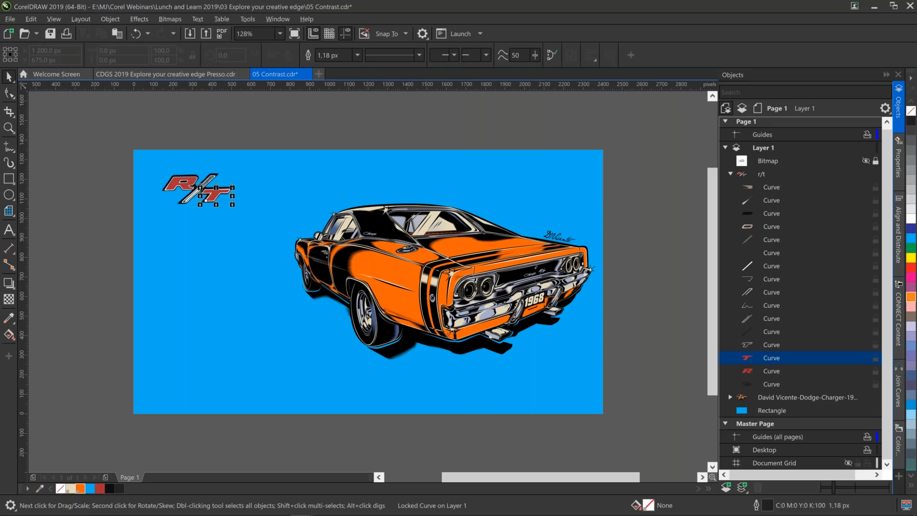
pyautogui.press('Escape')
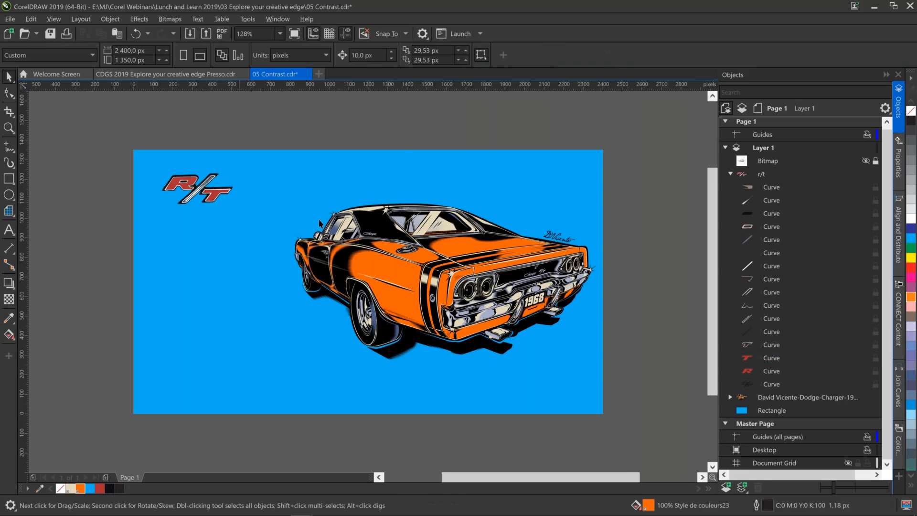
# Select the car group, add Find and Replace to the available dockers and display it.
pyautogui.click(319, 224)
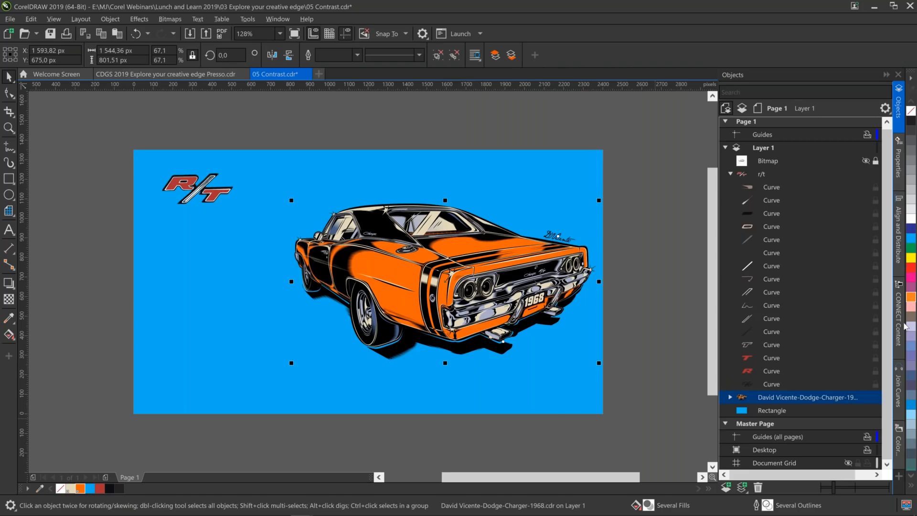
pyautogui.click(899, 478)
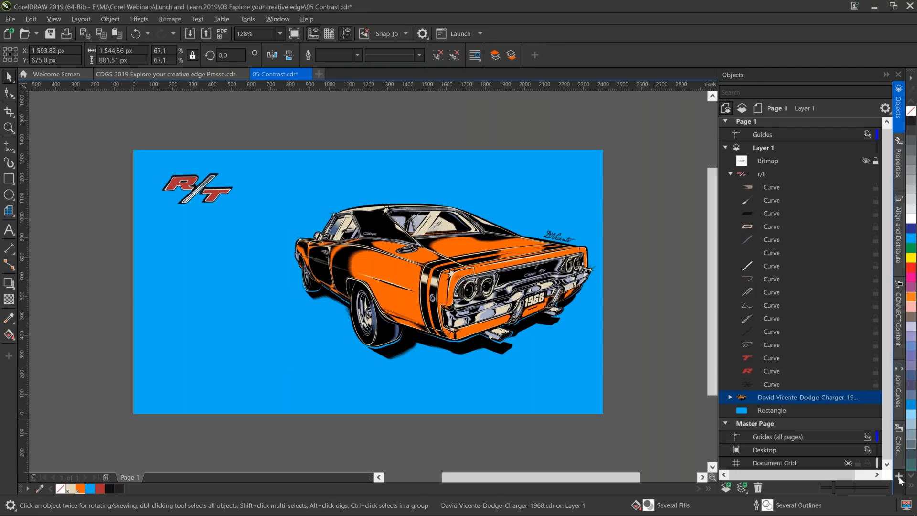
pyautogui.click(900, 477)
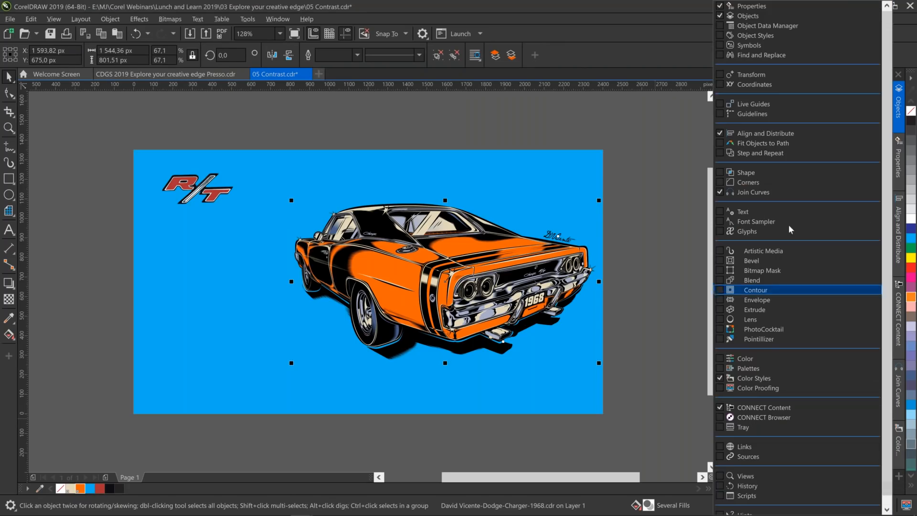
pyautogui.click(720, 55)
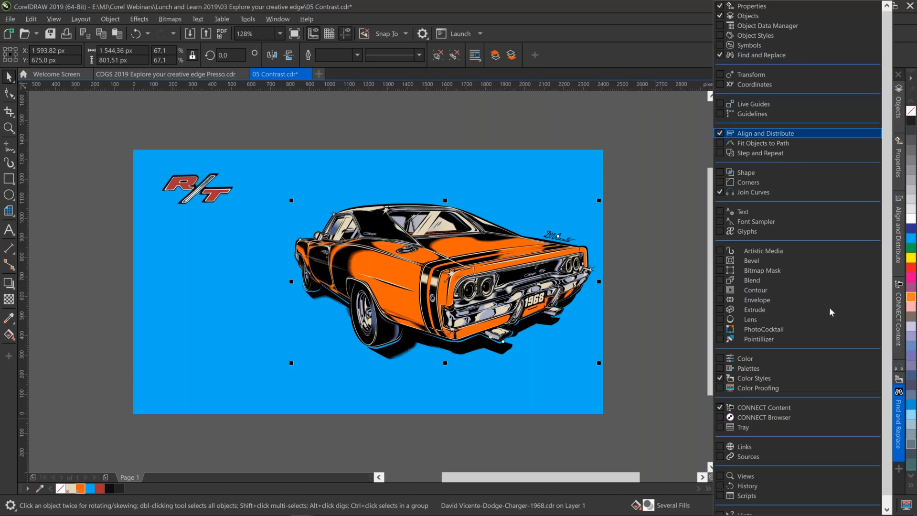
pyautogui.click(900, 419)
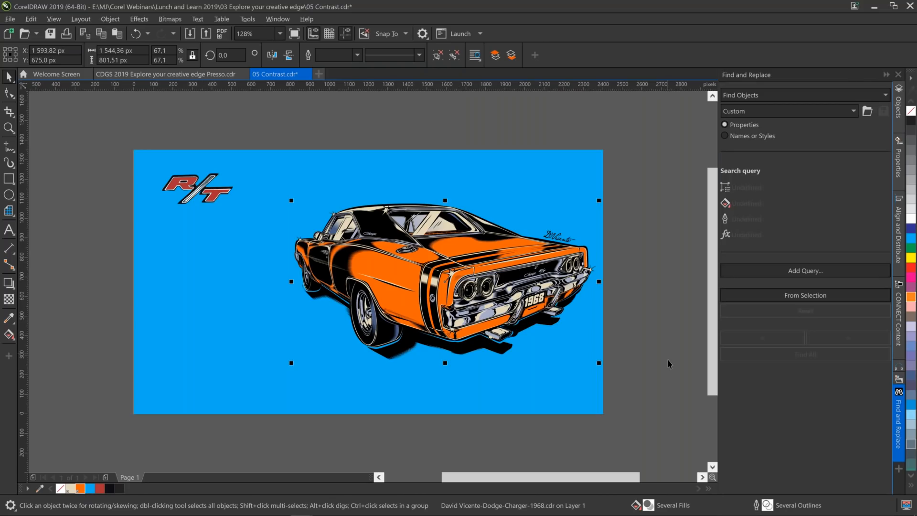
# Try to build a find query from the selected car group using the Curves object type.
pyautogui.press('F10')
pyautogui.press('Escape')
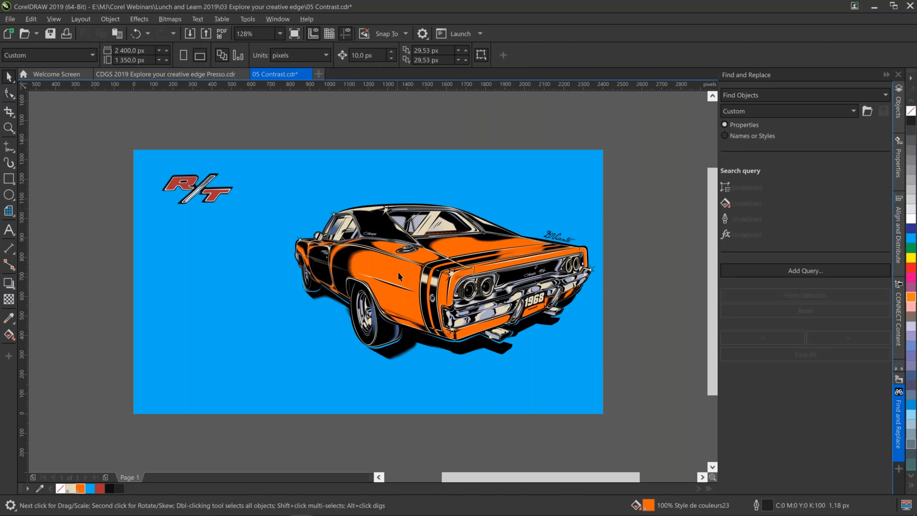
pyautogui.click(399, 275)
pyautogui.click(806, 295)
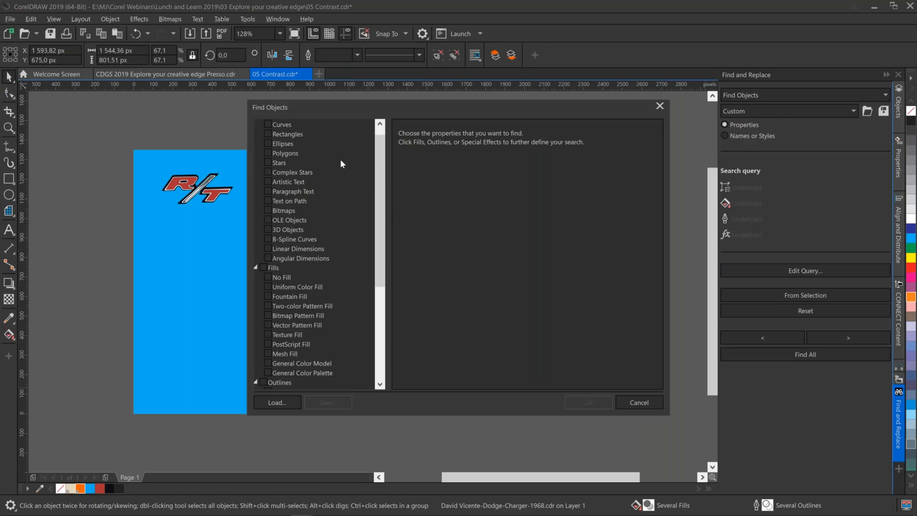
pyautogui.scroll(1, 375, 134)
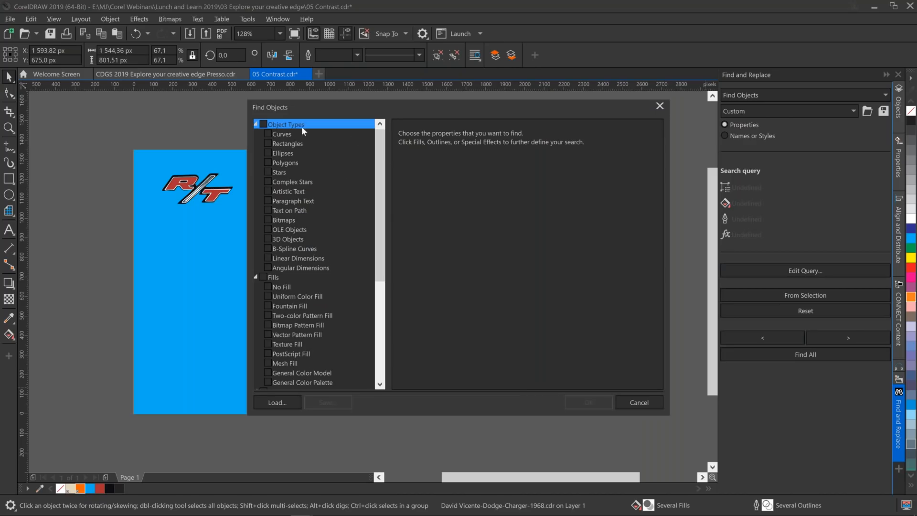
pyautogui.click(290, 133)
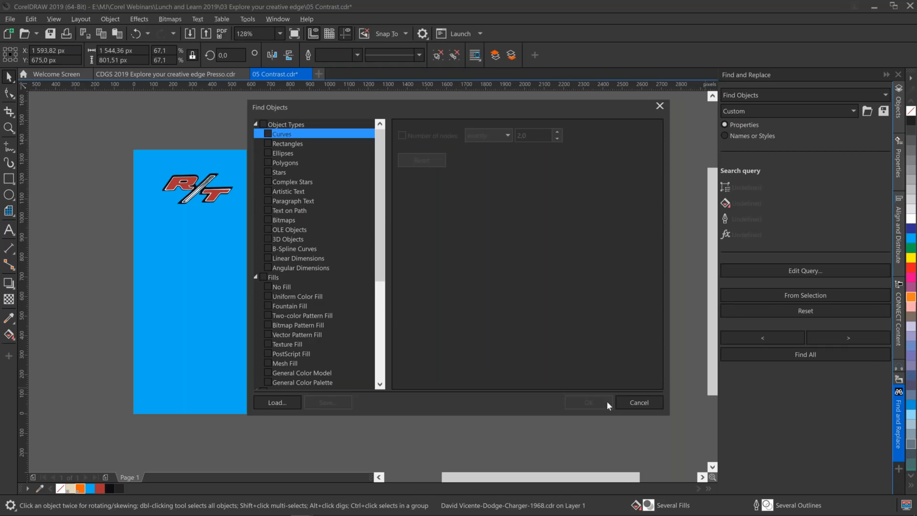
pyautogui.click(636, 406)
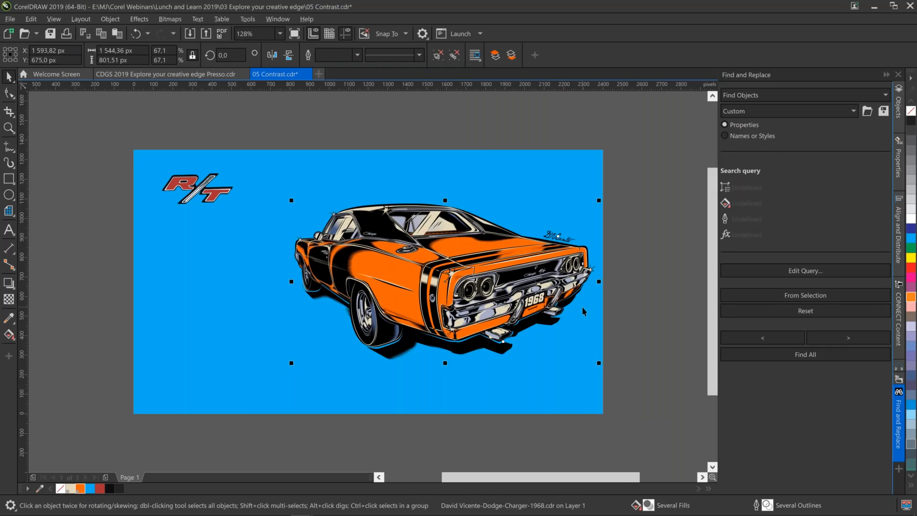
# Try to recolour the car's side and trunk lid with the red sampled from the R/T logo.
pyautogui.click(8, 319)
pyautogui.click(217, 196)
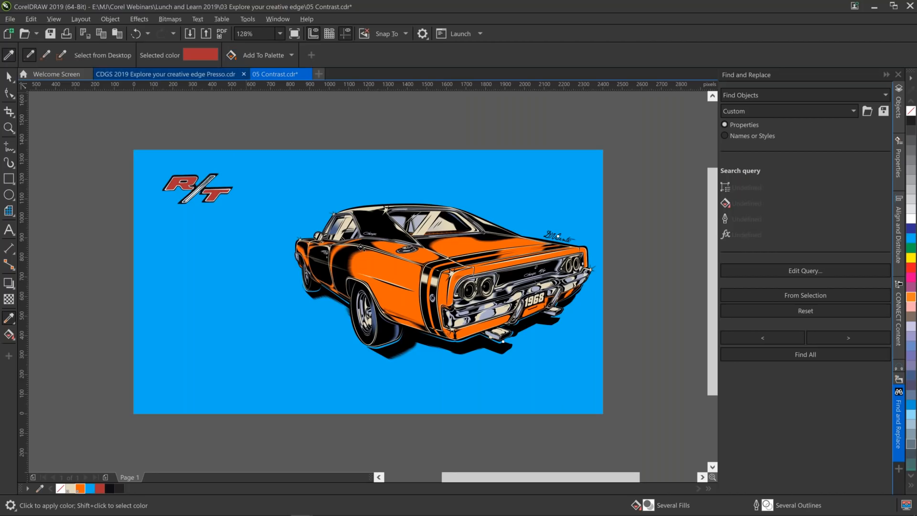
pyautogui.click(391, 273)
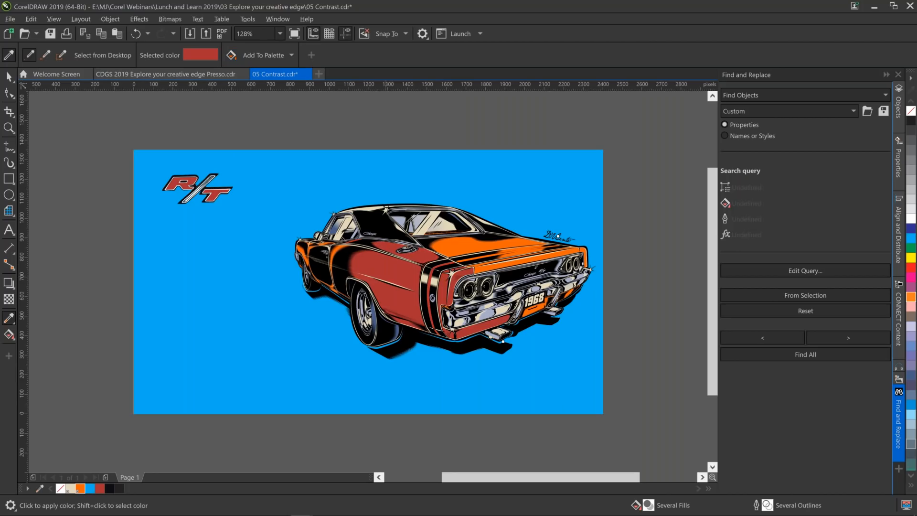
pyautogui.click(476, 246)
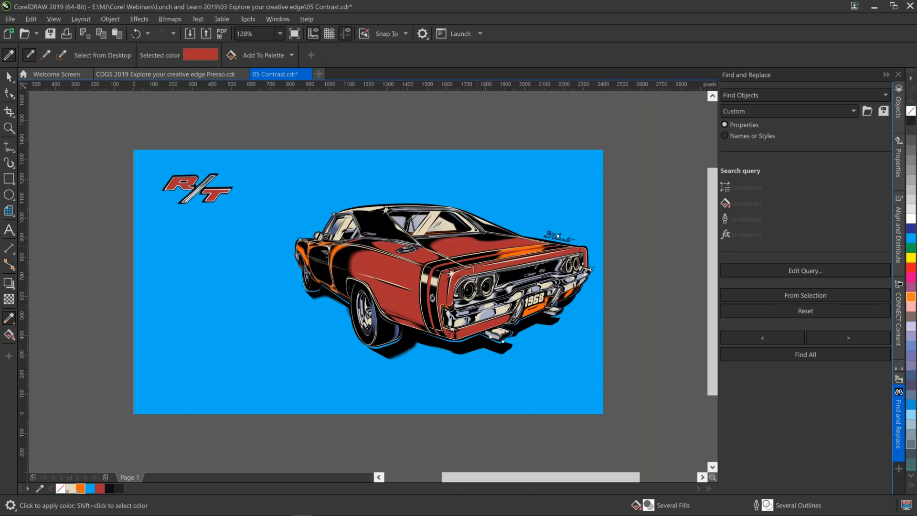
pyautogui.click(518, 252)
# Undo the red fills on the car body, keep the R/T logo visible and clear the selection.
pyautogui.hotkey('ctrl', 'z')
pyautogui.hotkey('ctrl', 'z')
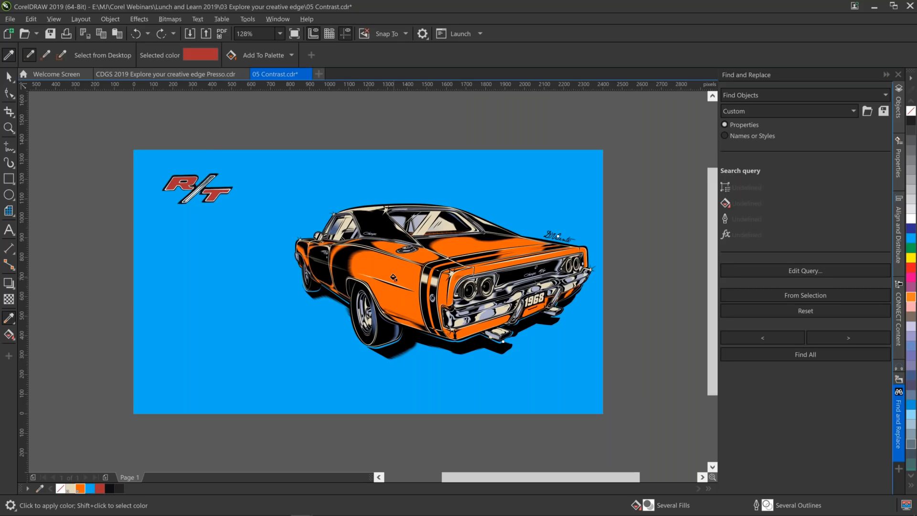
pyautogui.click(452, 349)
pyautogui.hotkey('ctrl', 'z')
pyautogui.hotkey('ctrl', 'z')
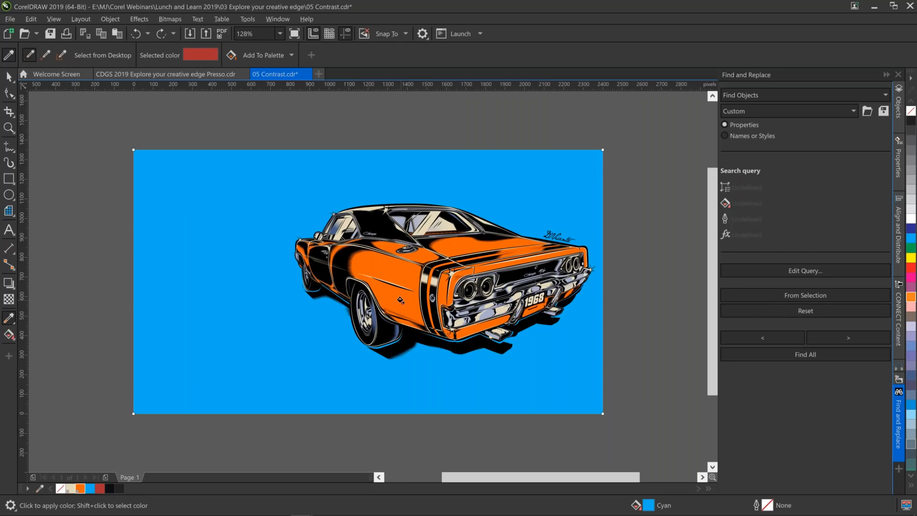
pyautogui.hotkey('ctrl', 'shift', 'z')
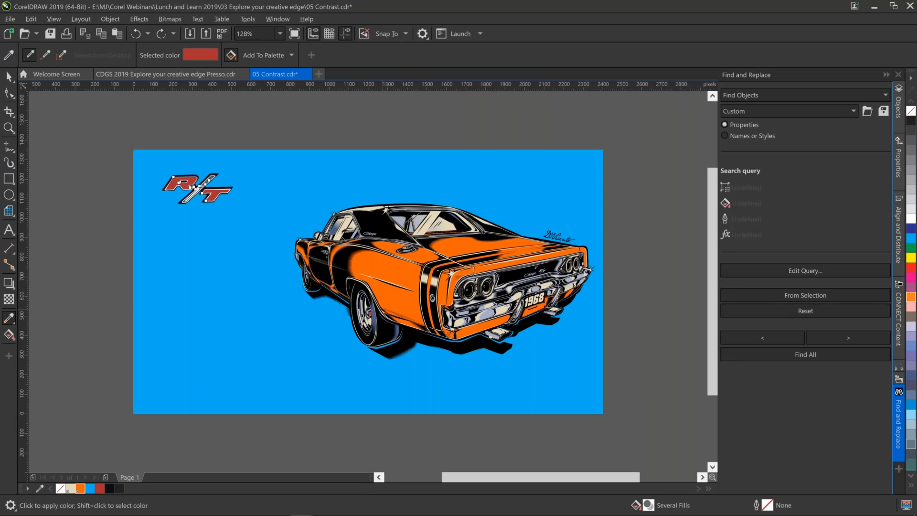
pyautogui.press('space')
pyautogui.press('Escape')
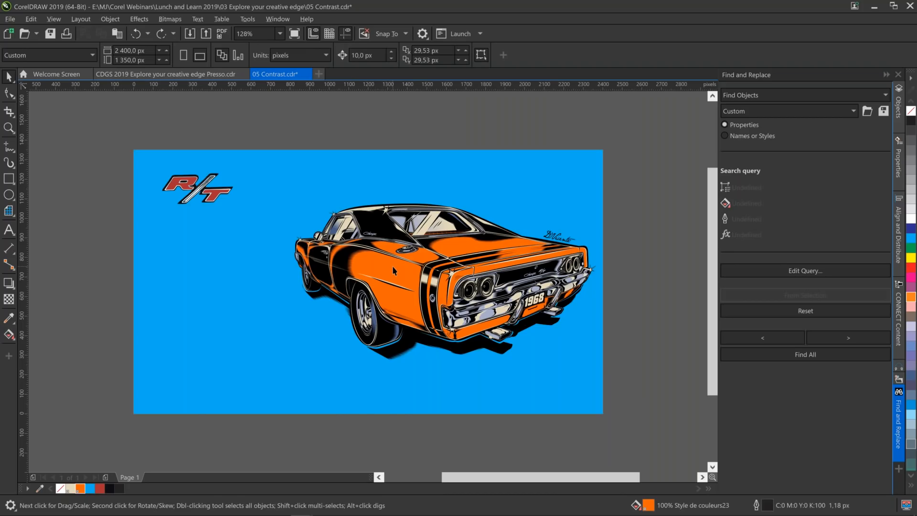
# Select one of the orange body curves inside the car group, leaving the car in its original position.
pyautogui.moveTo(391, 266); pyautogui.dragTo(298, 323)
pyautogui.hotkey('ctrl', 'z')
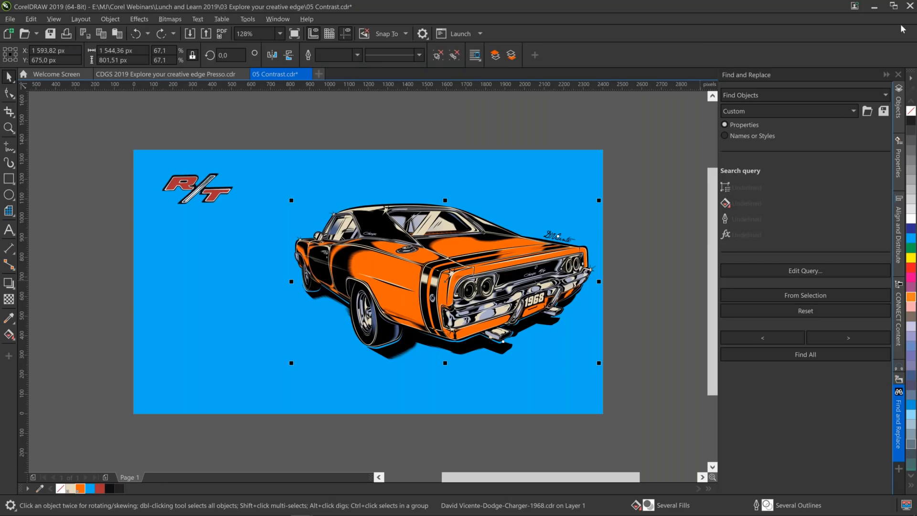
pyautogui.click(899, 103)
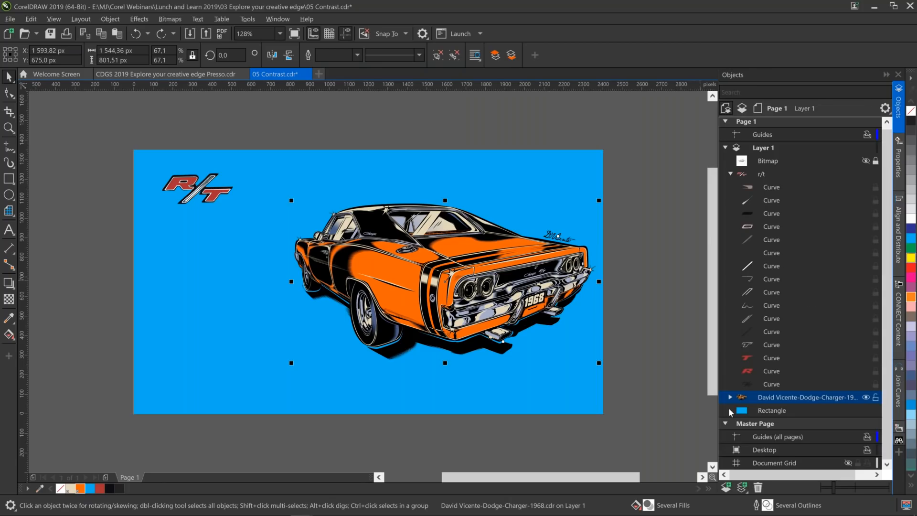
pyautogui.click(730, 397)
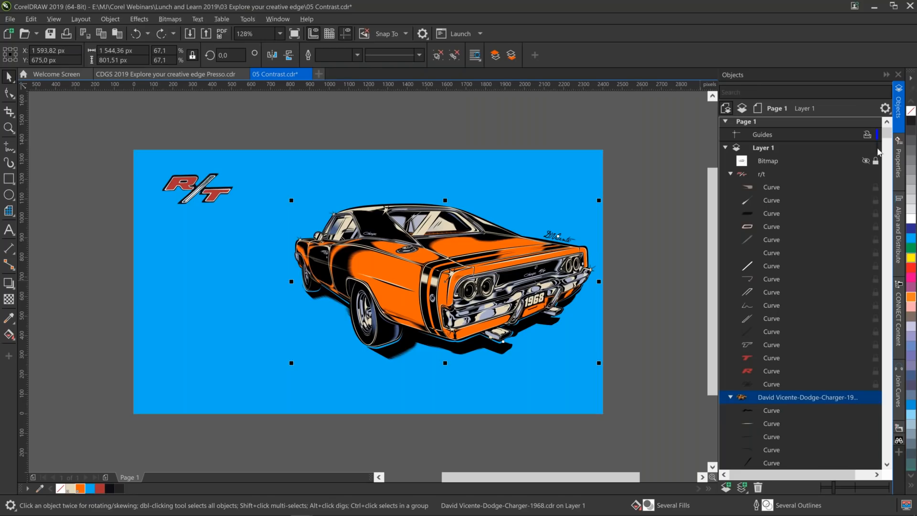
pyautogui.moveTo(890, 136); pyautogui.dragTo(891, 165)
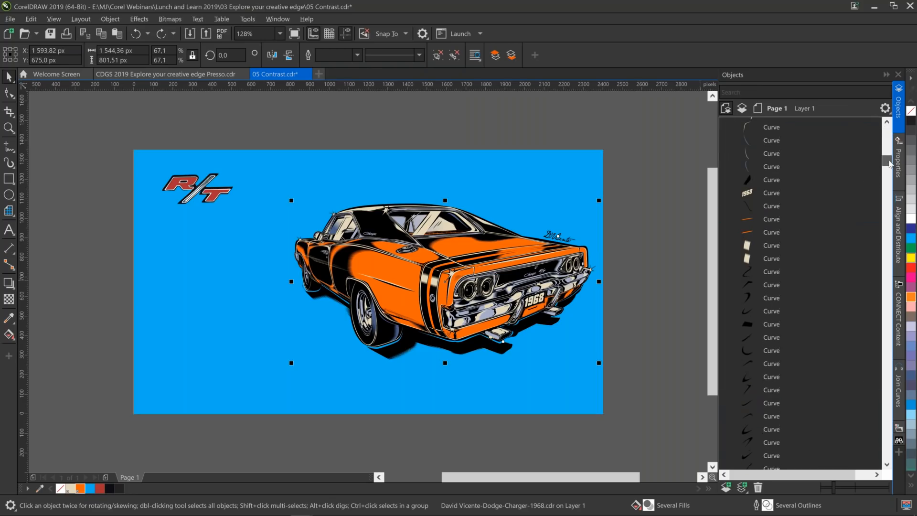
pyautogui.click(772, 220)
pyautogui.moveTo(889, 160); pyautogui.dragTo(886, 237)
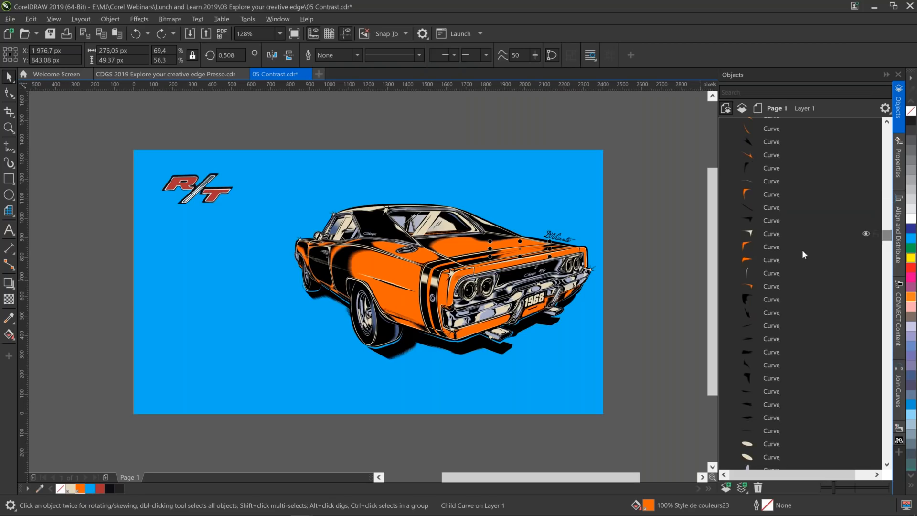
pyautogui.click(769, 258)
pyautogui.click(770, 247)
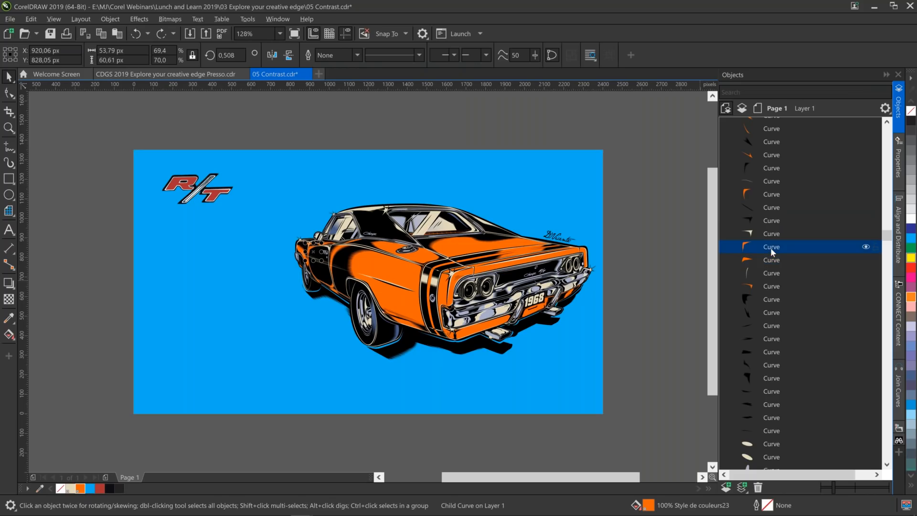
# Build a find query from the selected orange curve and find all matches, ungrouping the groups that contain them.
pyautogui.click(899, 443)
pyautogui.click(807, 295)
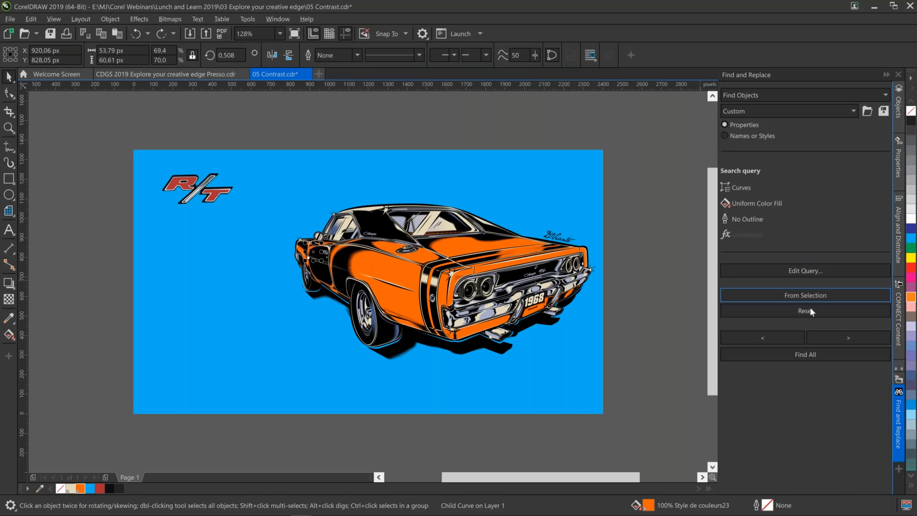
pyautogui.click(816, 357)
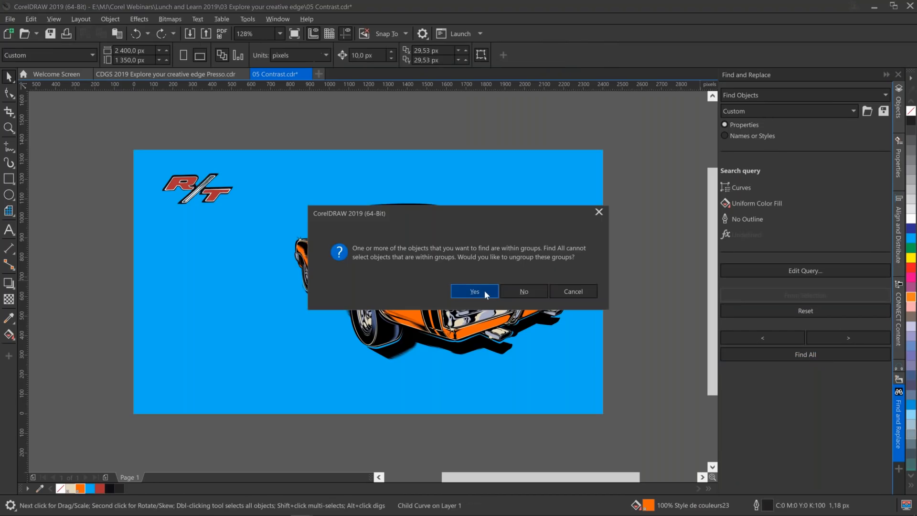
pyautogui.click(475, 291)
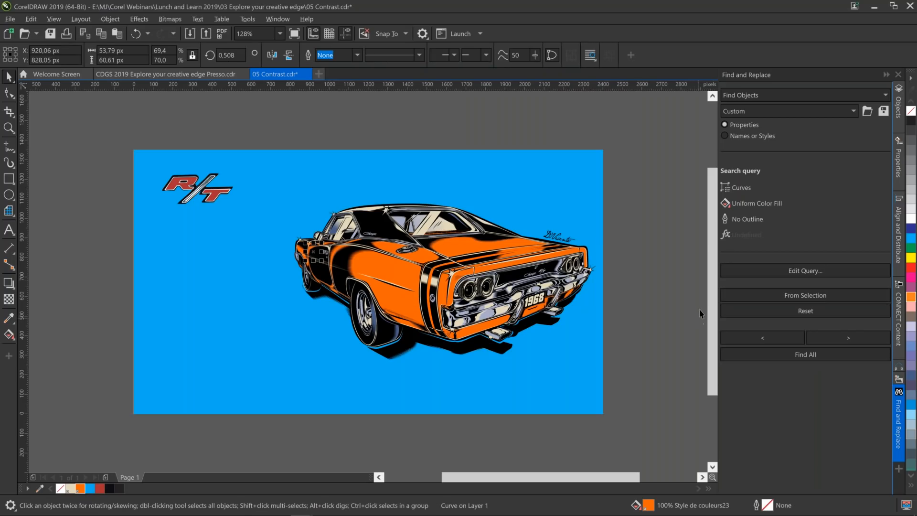
# Reduce the find query to the orange uniform color fill, removing the Curves, node count, overprint and No Outline criteria.
pyautogui.click(761, 273)
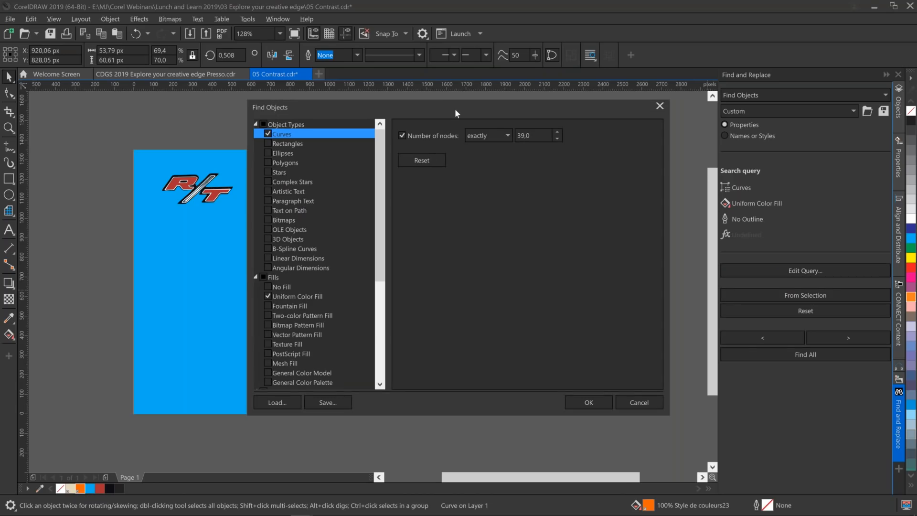
pyautogui.moveTo(488, 112); pyautogui.dragTo(731, 44)
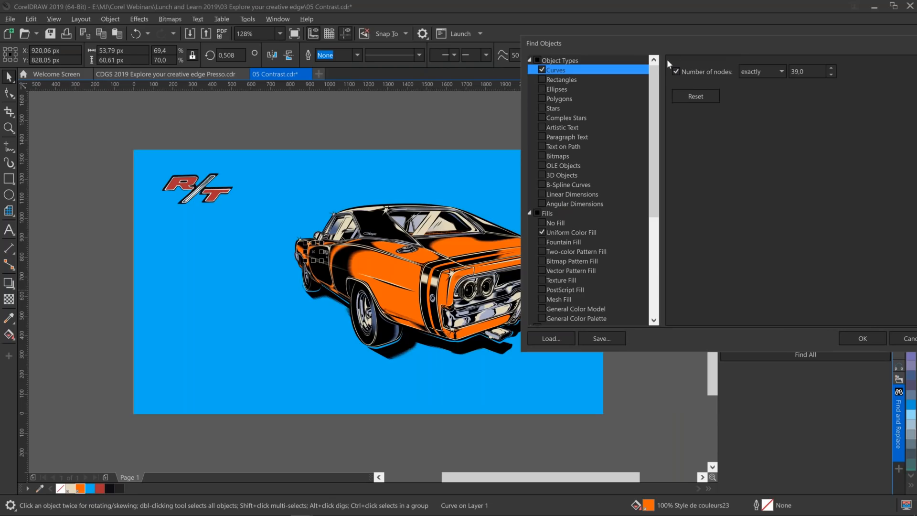
pyautogui.click(676, 72)
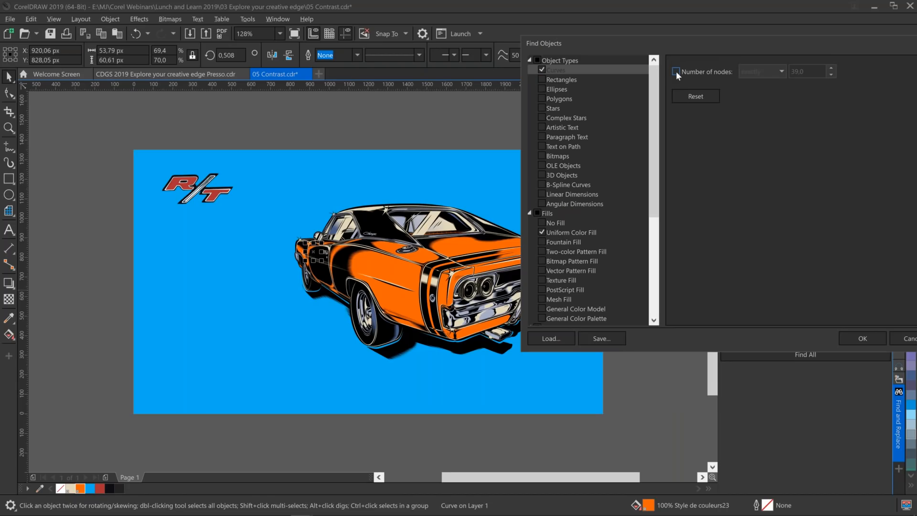
pyautogui.click(543, 68)
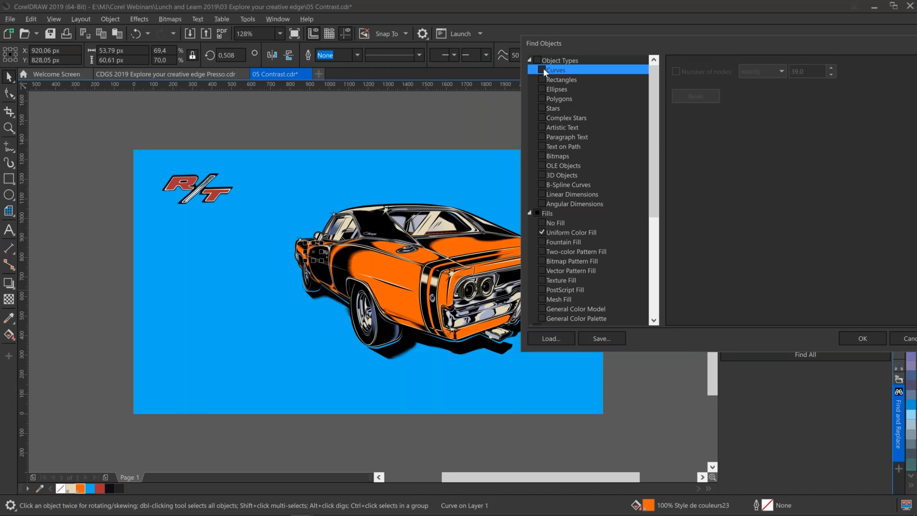
pyautogui.click(581, 234)
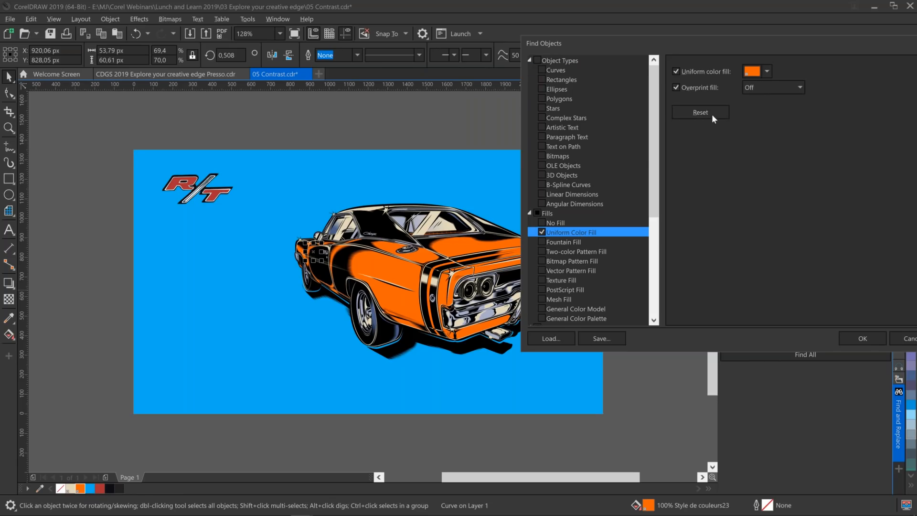
pyautogui.click(675, 88)
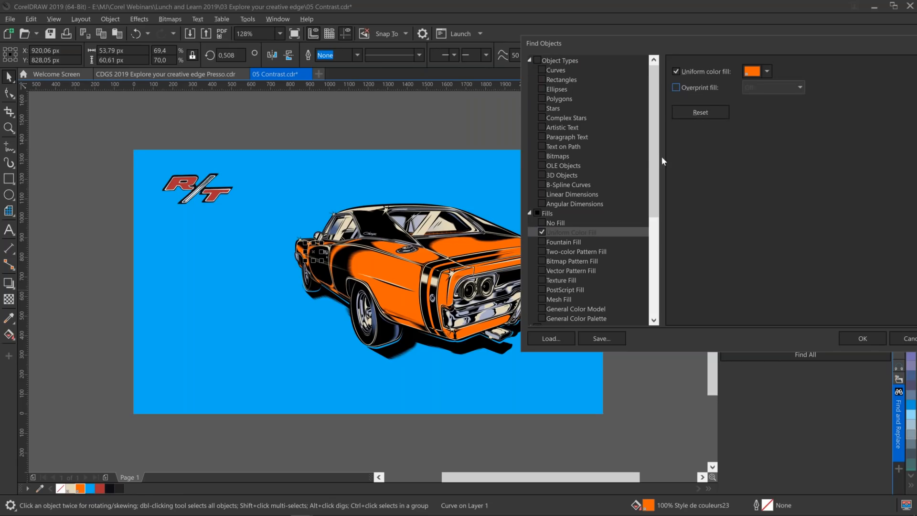
pyautogui.moveTo(652, 202); pyautogui.dragTo(659, 295)
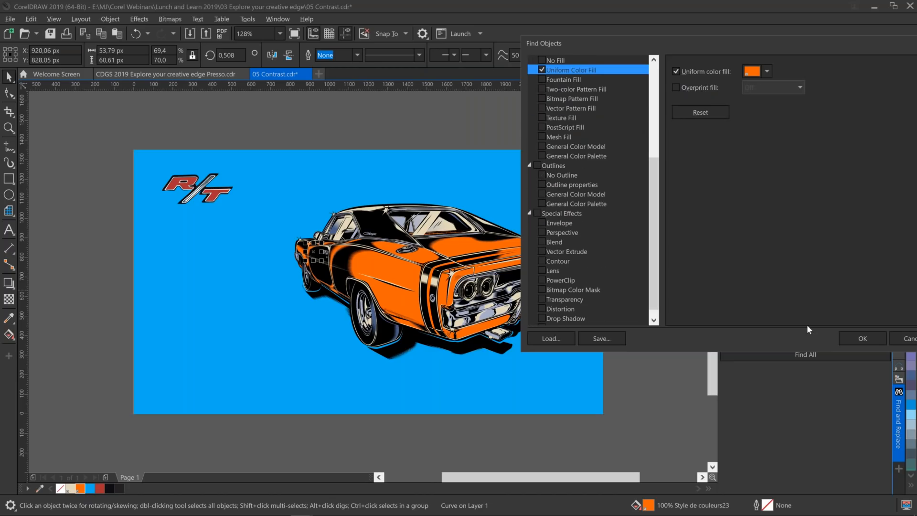
pyautogui.click(869, 337)
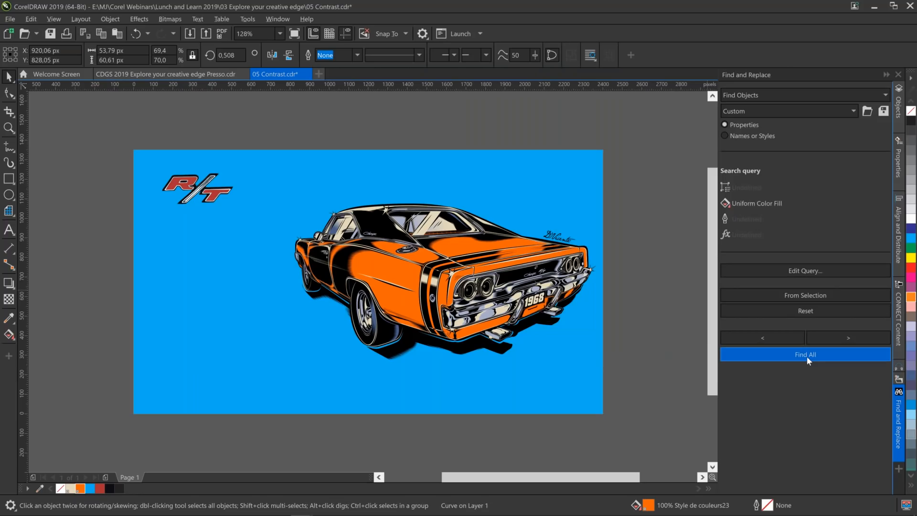
# Find all objects with the orange uniform fill and try a cream fill on them.
pyautogui.click(807, 356)
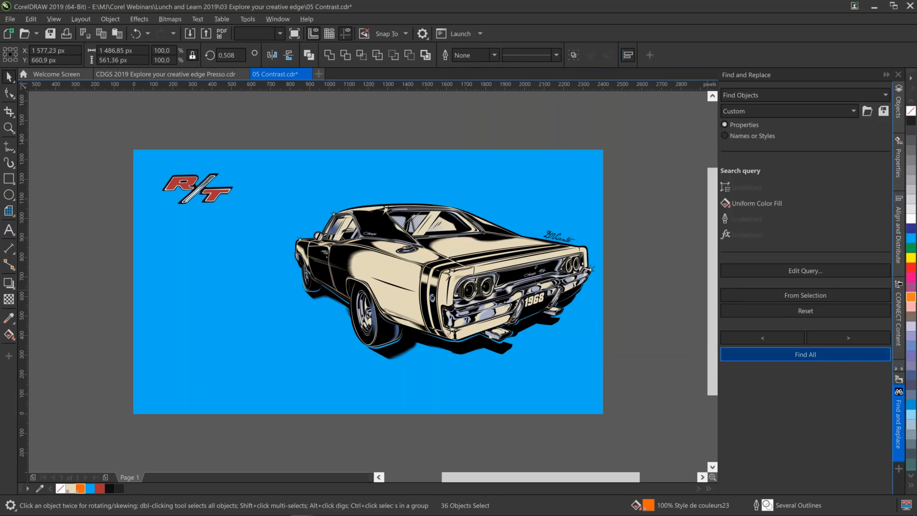
pyautogui.press('Escape')
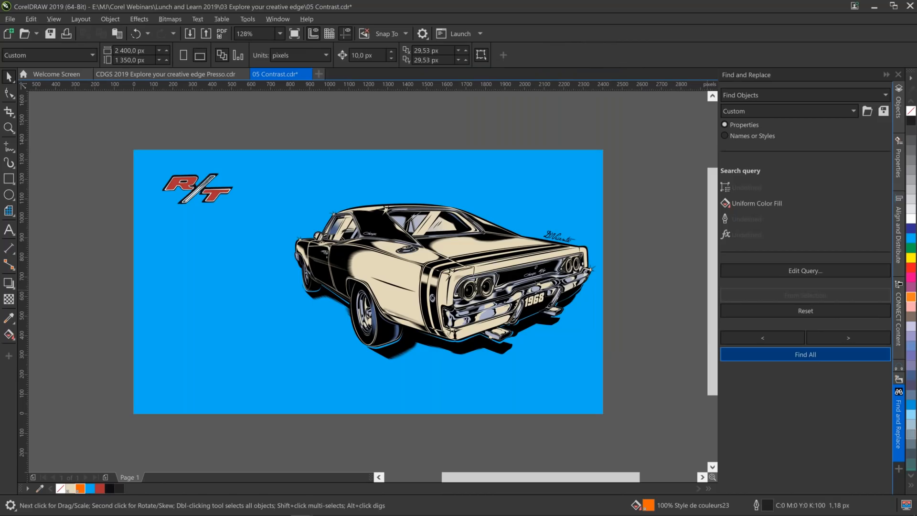
pyautogui.hotkey('ctrl', 'z')
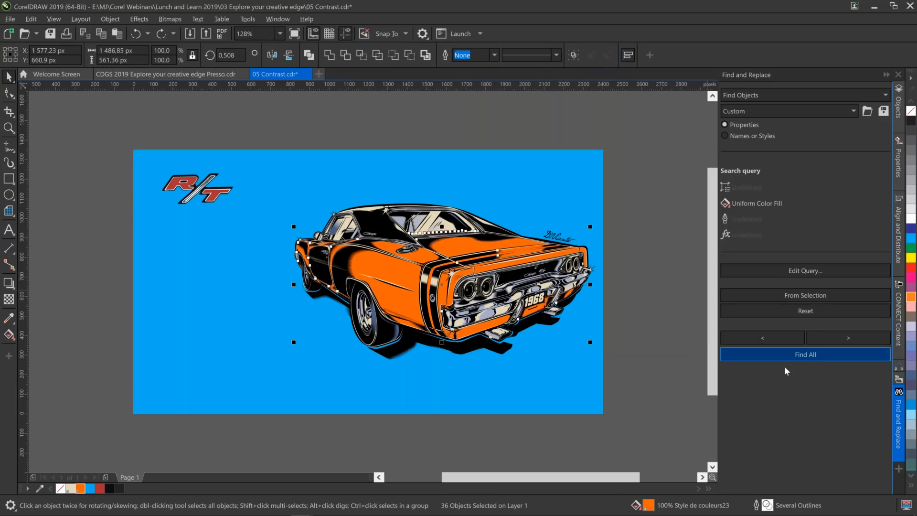
# Try the R/T logo's red (R170 G46 B49) on all the found car parts, undo it and clear the selection.
pyautogui.click(98, 492)
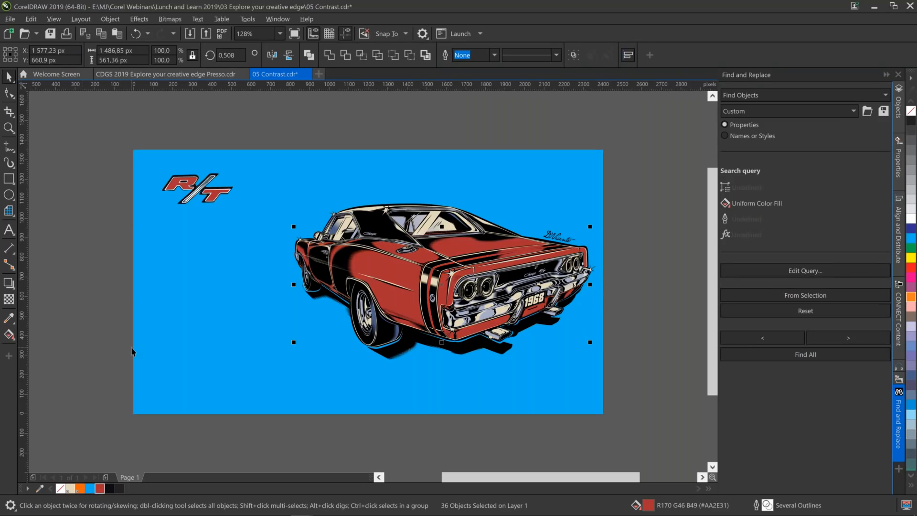
pyautogui.click(131, 348)
pyautogui.hotkey('ctrl', 'z')
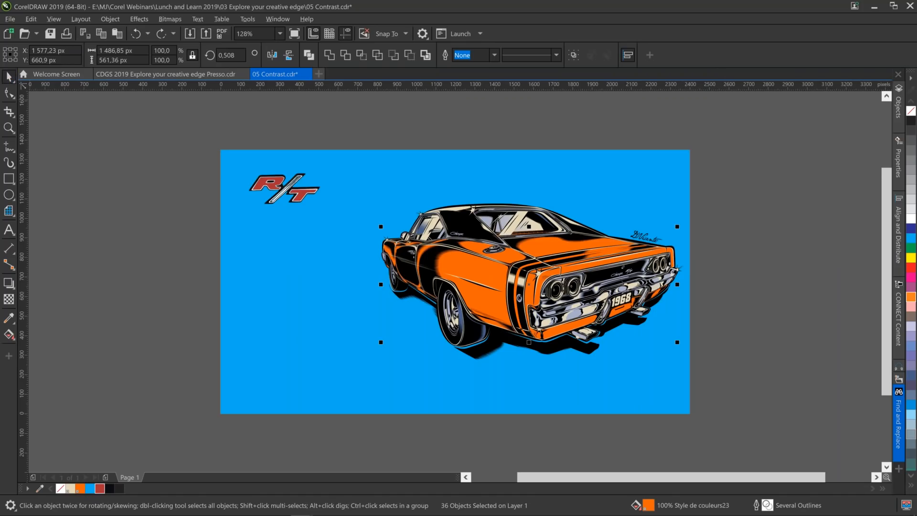
pyautogui.click(123, 165)
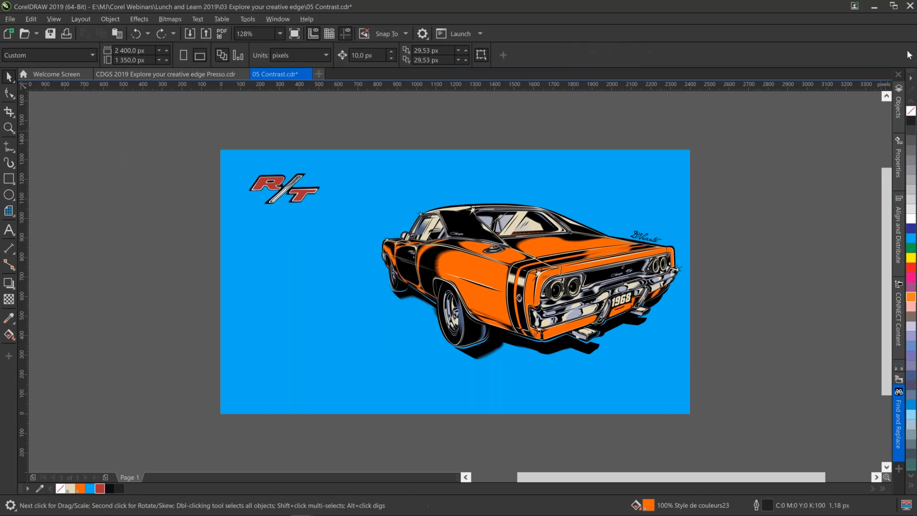
# Collapse the r/t group in the object list, then unlock and show the hidden Charger bitmap.
pyautogui.click(896, 101)
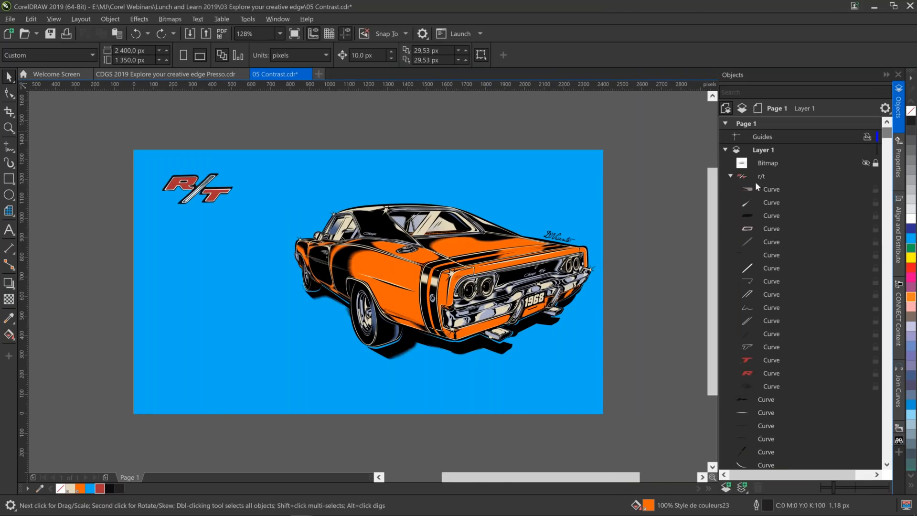
pyautogui.click(730, 176)
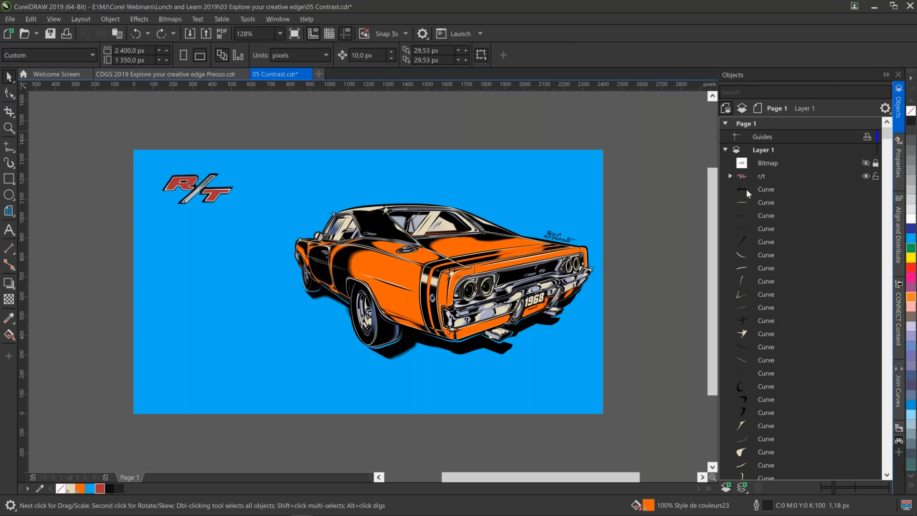
pyautogui.click(772, 164)
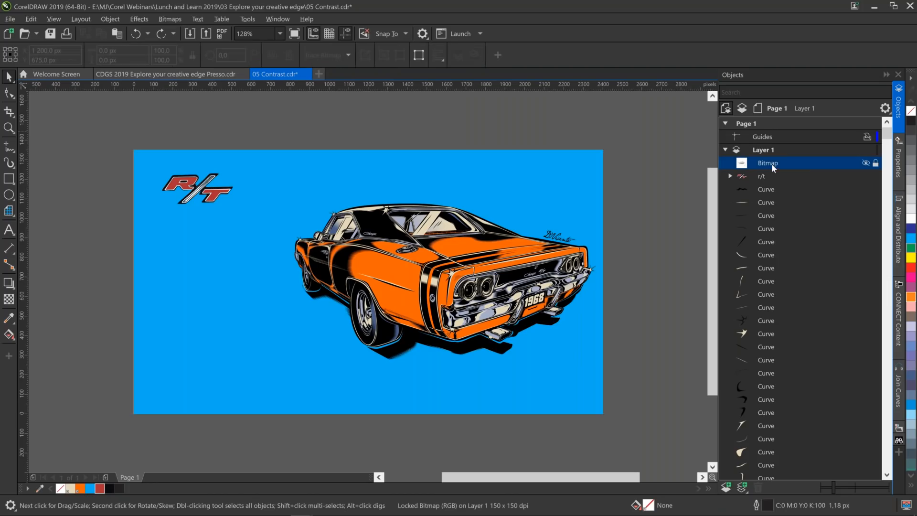
pyautogui.click(876, 165)
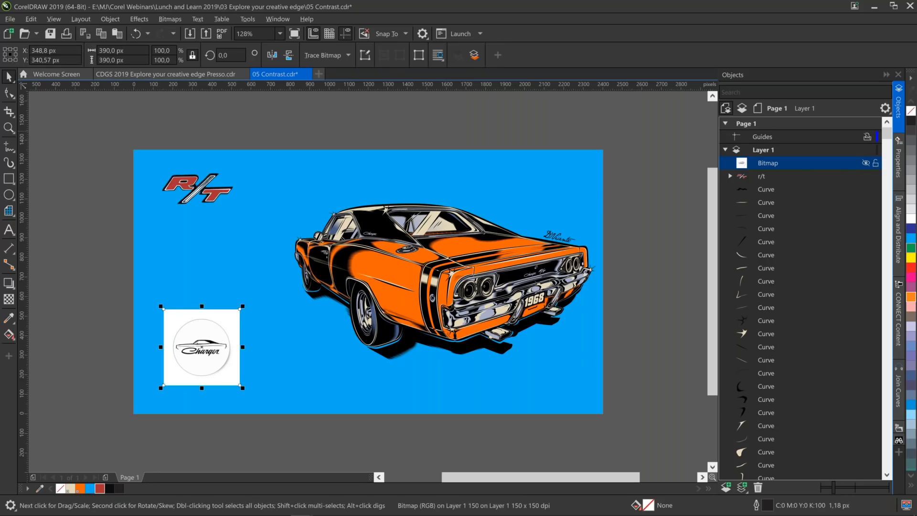
# Start an Outline Trace of the Charger bitmap with the Logo image type and maximize the PowerTRACE window.
pyautogui.press('z')
pyautogui.moveTo(101, 287); pyautogui.dragTo(348, 429)
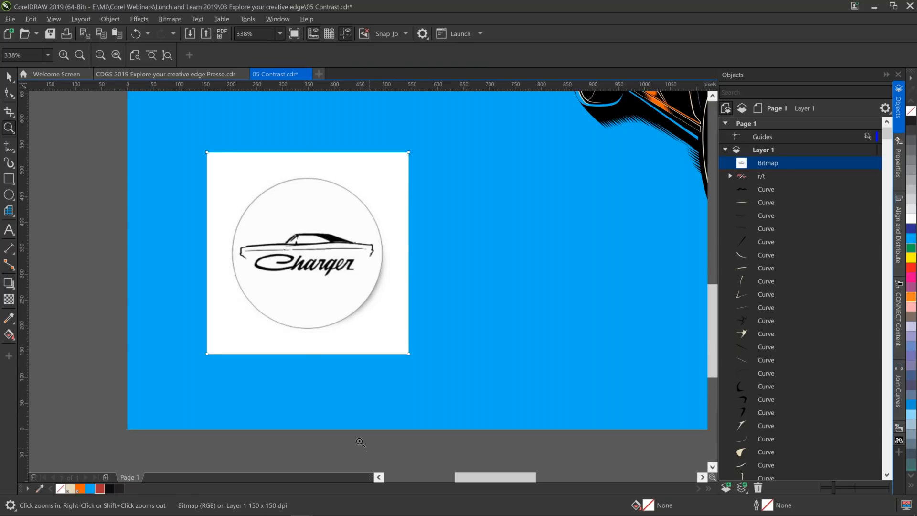
pyautogui.click(10, 77)
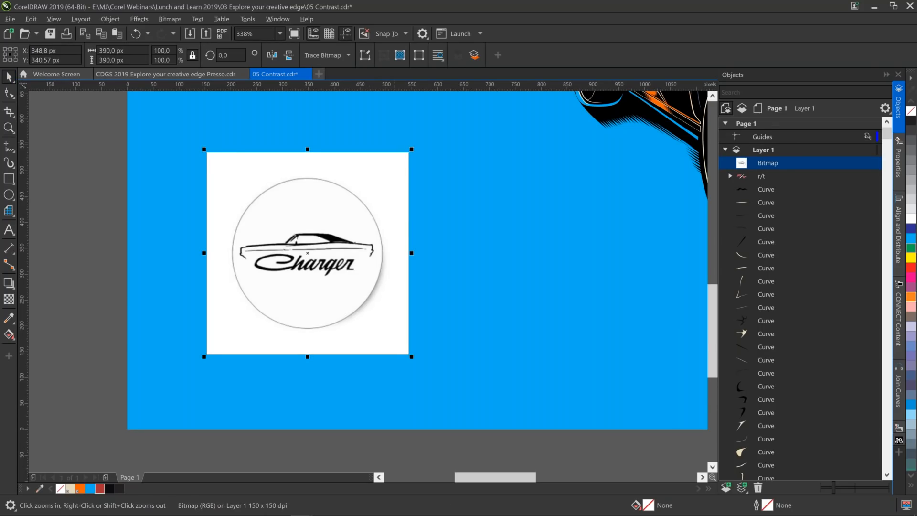
pyautogui.click(348, 56)
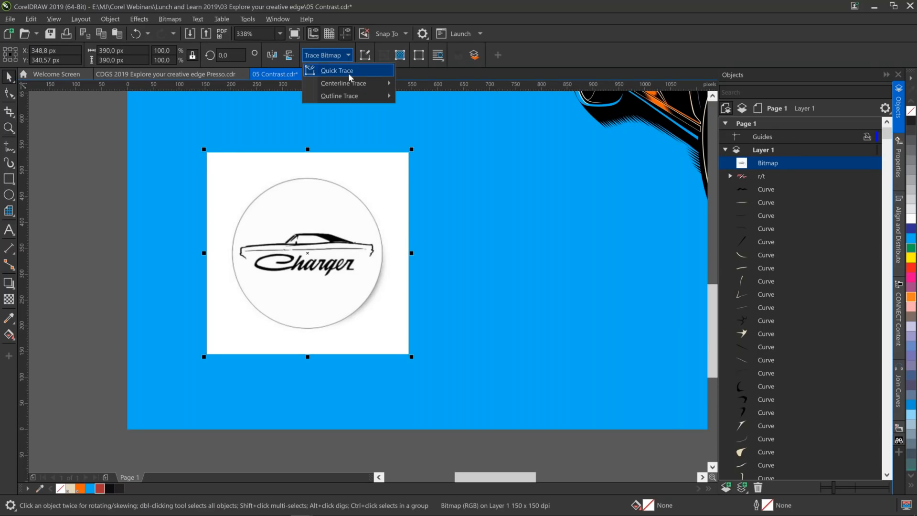
pyautogui.moveTo(353, 97)
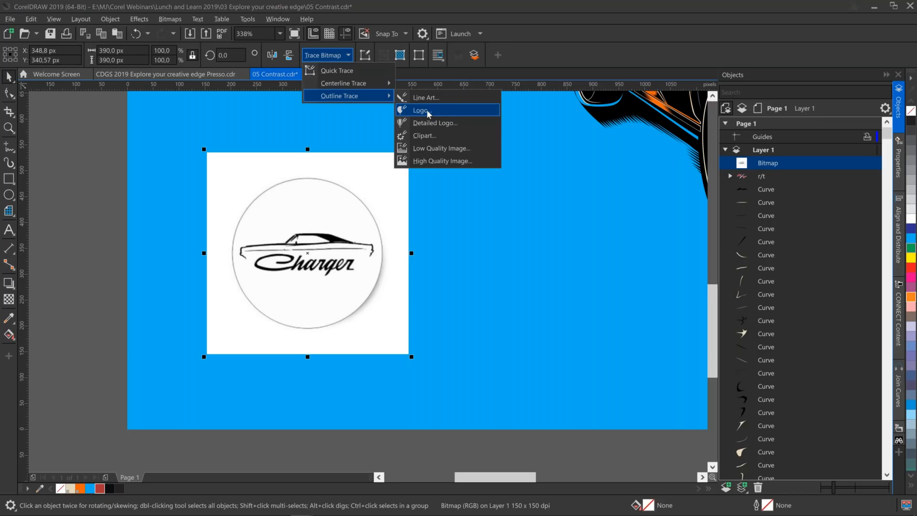
pyautogui.click(428, 111)
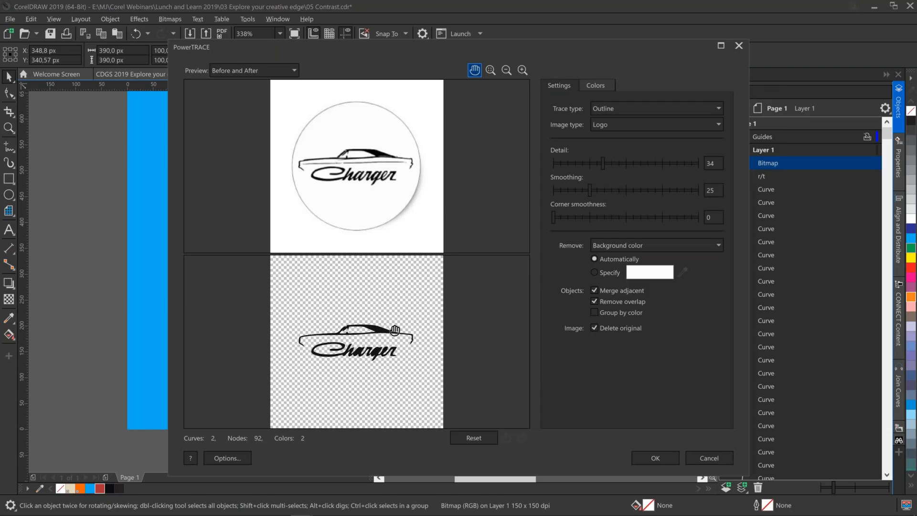
pyautogui.click(722, 45)
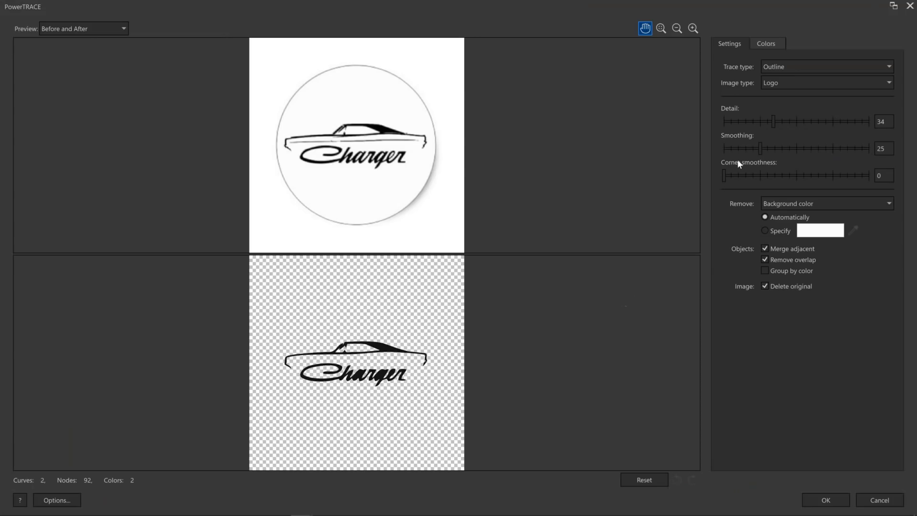
# Raise the trace's detail level and apply the trace, keeping the original bitmap.
pyautogui.click(792, 122)
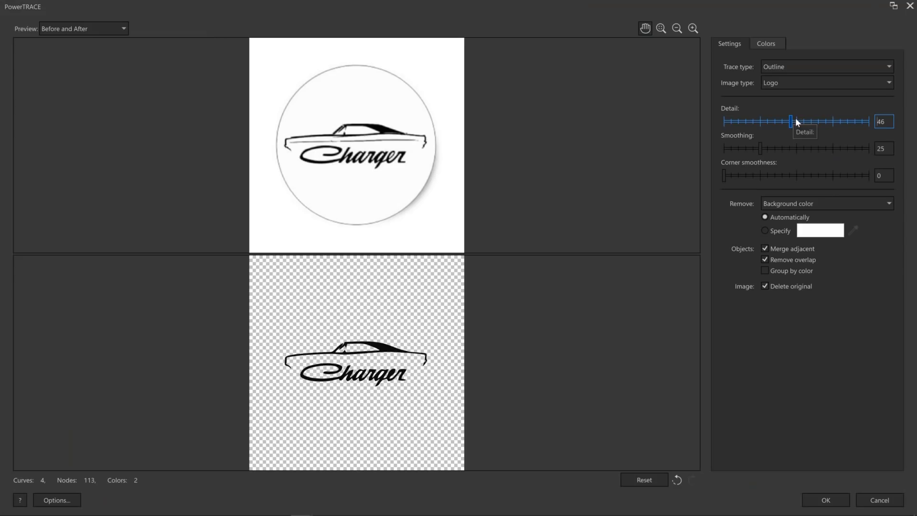
pyautogui.click(802, 121)
pyautogui.click(835, 504)
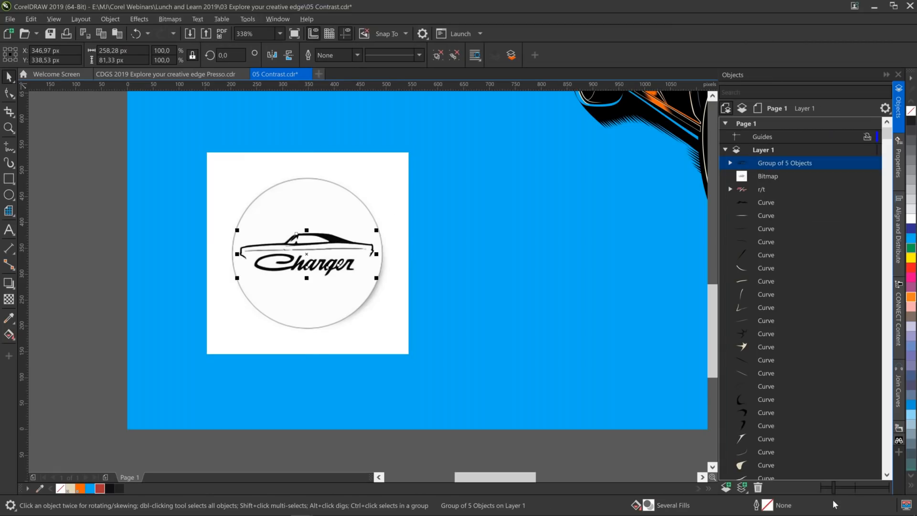
# Delete the original Charger bitmap behind the trace and select the traced logo group.
pyautogui.click(393, 203)
pyautogui.press('Delete')
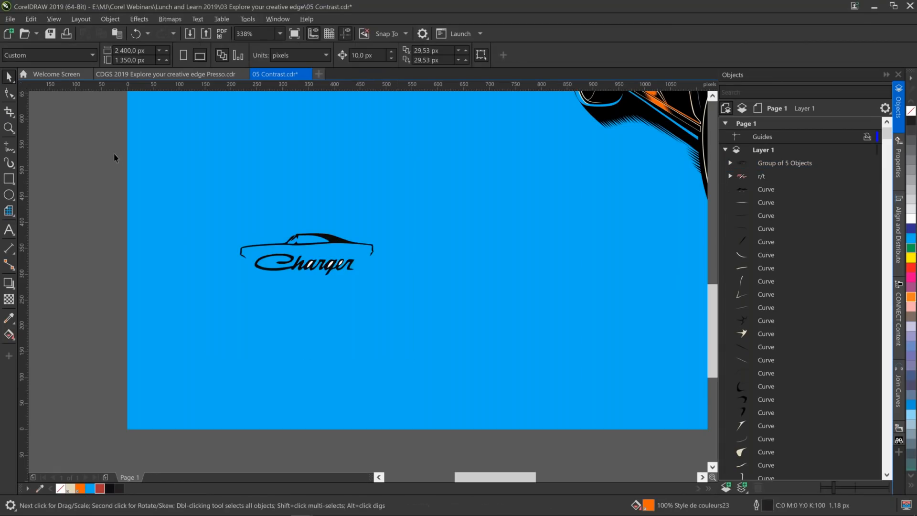
pyautogui.moveTo(96, 156); pyautogui.dragTo(505, 348)
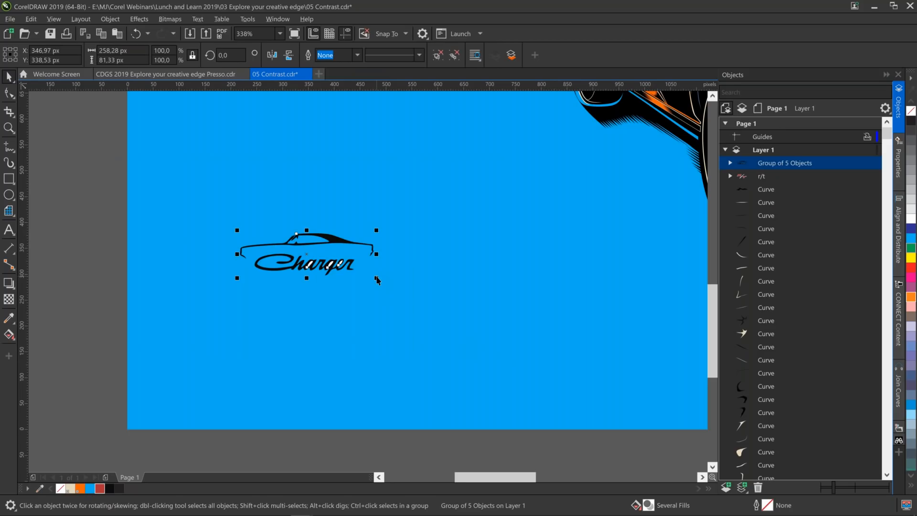
# Enlarge the traced Charger logo to about 1330 × 419 px and position it in the lower-left area of the page, overlapping the car.
pyautogui.press('F4')
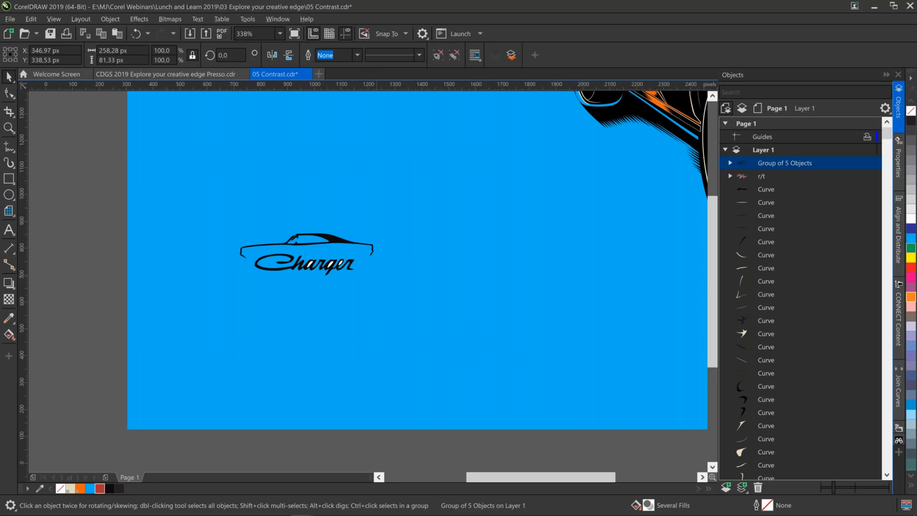
pyautogui.moveTo(176, 385); pyautogui.dragTo(649, 471)
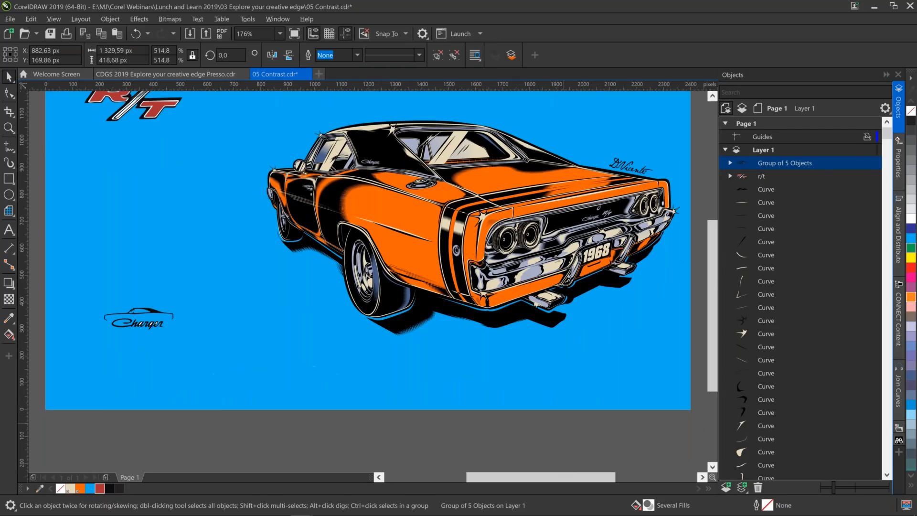
pyautogui.moveTo(347, 315); pyautogui.dragTo(333, 289)
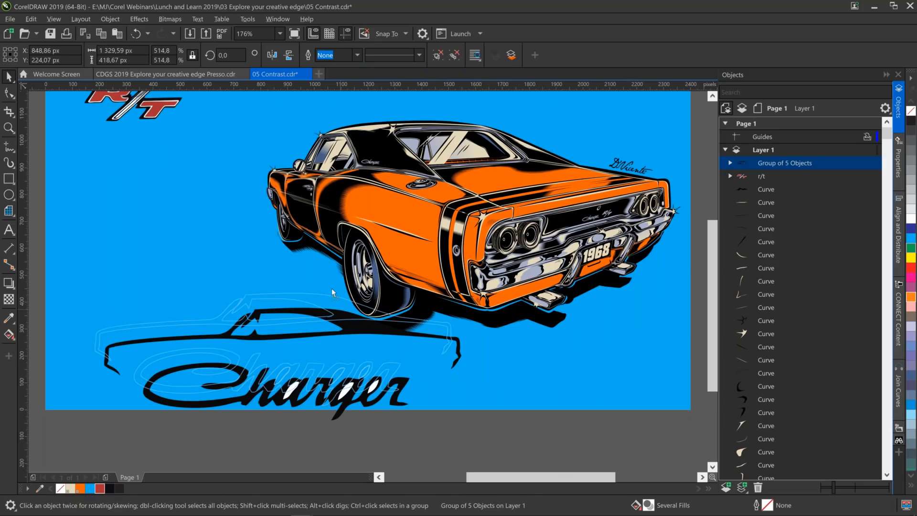
pyautogui.moveTo(332, 289); pyautogui.dragTo(313, 255)
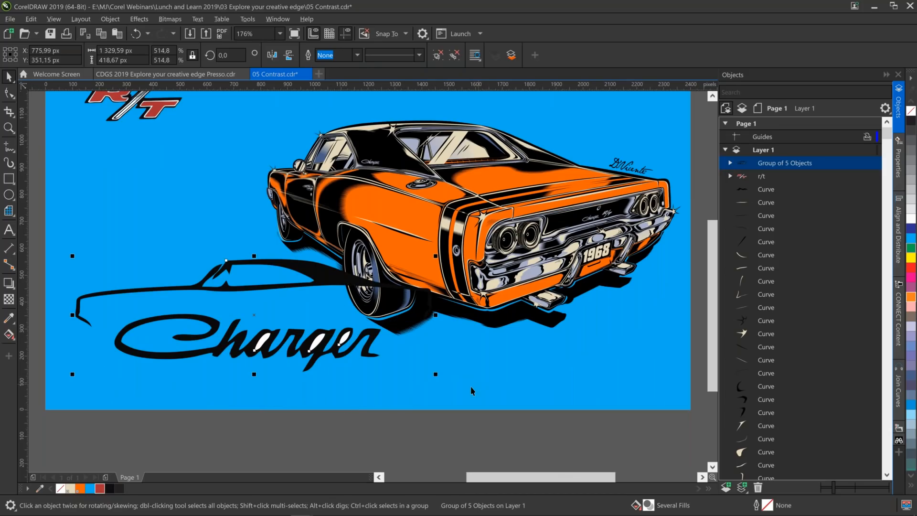
# Expand the traced logo group and delete the three white curves filling the letter openings, keeping the two black curves.
pyautogui.moveTo(788, 163); pyautogui.dragTo(809, 162)
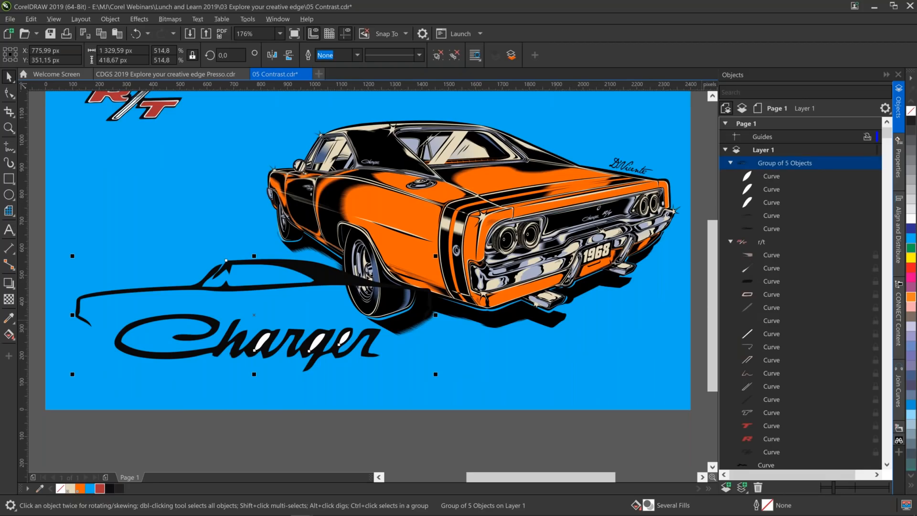
pyautogui.hotkey('ctrl', 'z')
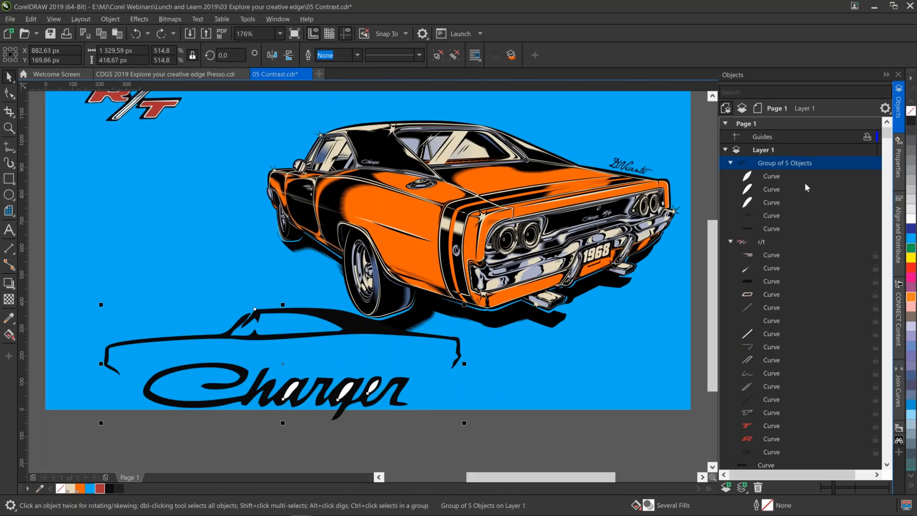
pyautogui.hotkey('ctrl', 'shift', 'z')
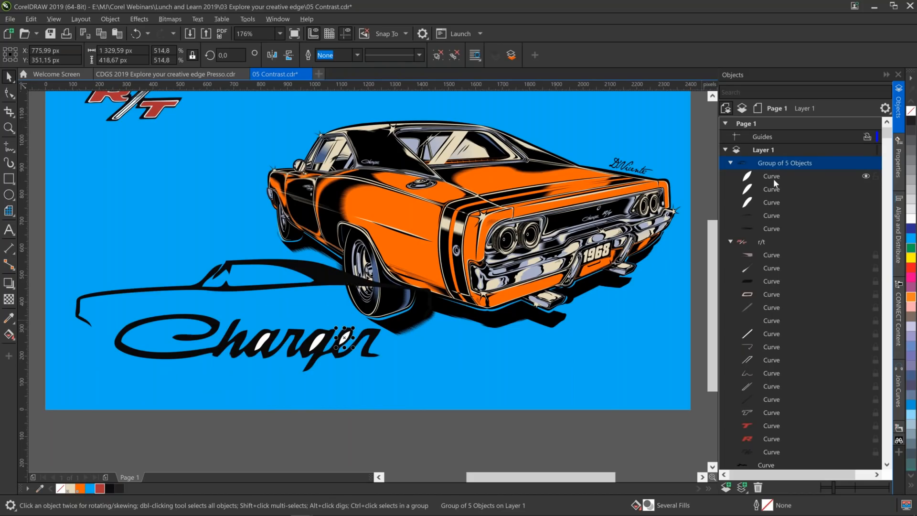
pyautogui.click(773, 179)
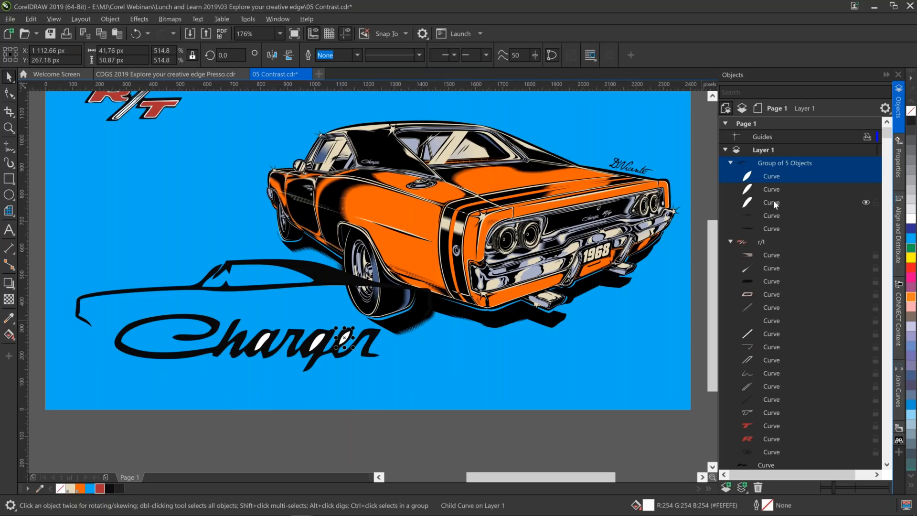
pyautogui.click(788, 213)
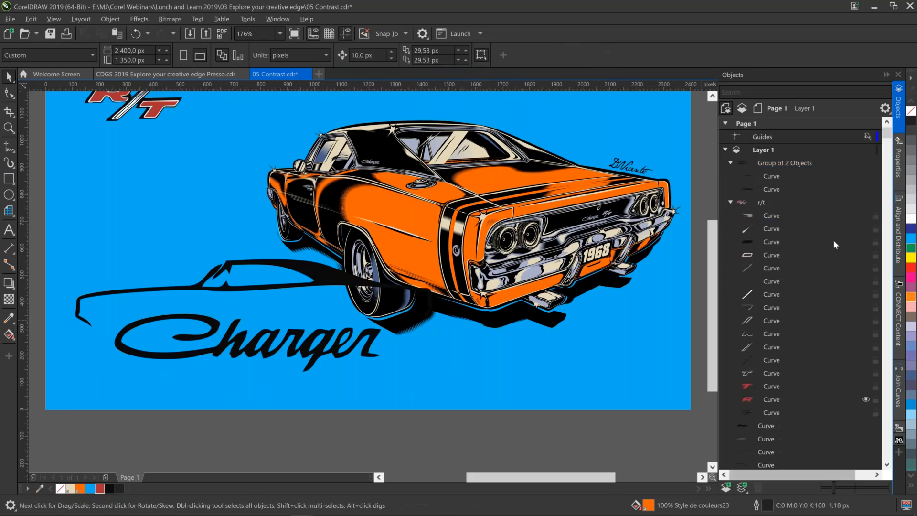
pyautogui.moveTo(887, 134)
pyautogui.mouseDown()
pyautogui.moveTo(887, 142)
pyautogui.moveTo(884, 128)
pyautogui.mouseUp()
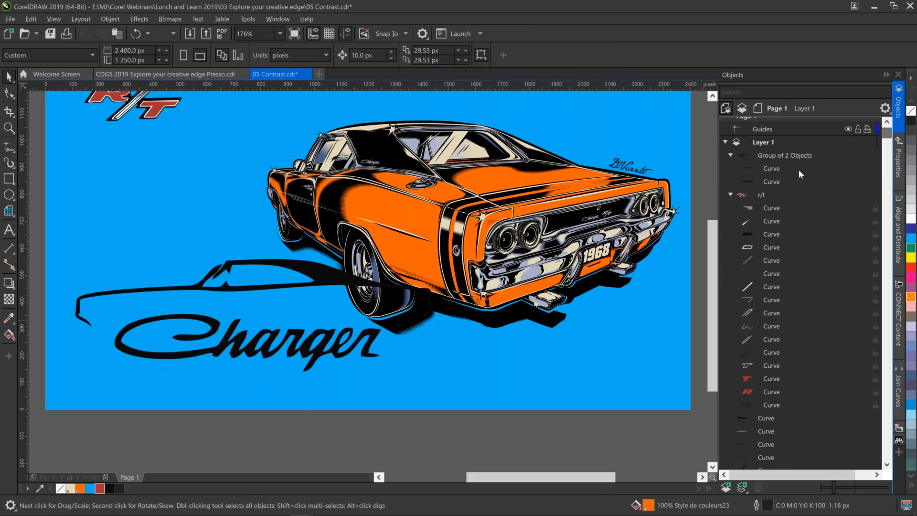
# Examine the end of Layer 1's object list for the stacking of the lowest car curve, the signature and the background rectangle.
pyautogui.click(763, 210)
pyautogui.moveTo(887, 136); pyautogui.dragTo(885, 460)
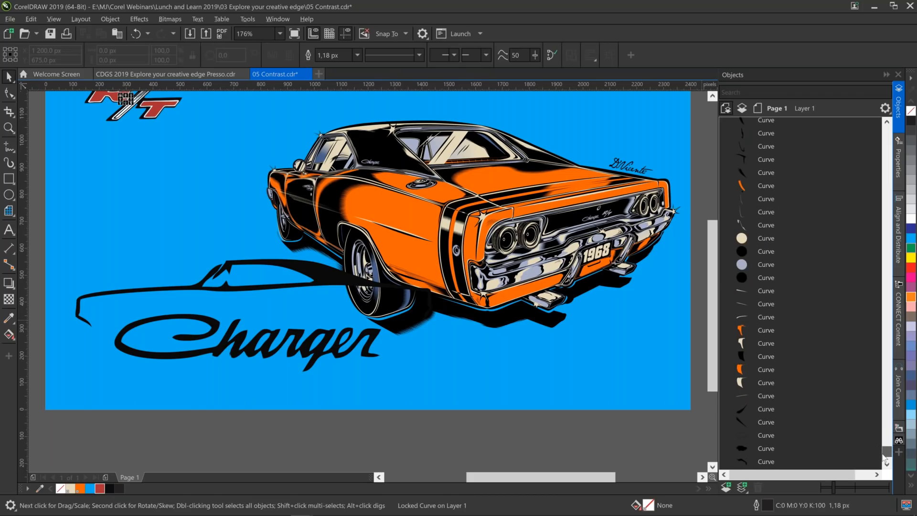
pyautogui.moveTo(884, 455); pyautogui.dragTo(883, 459)
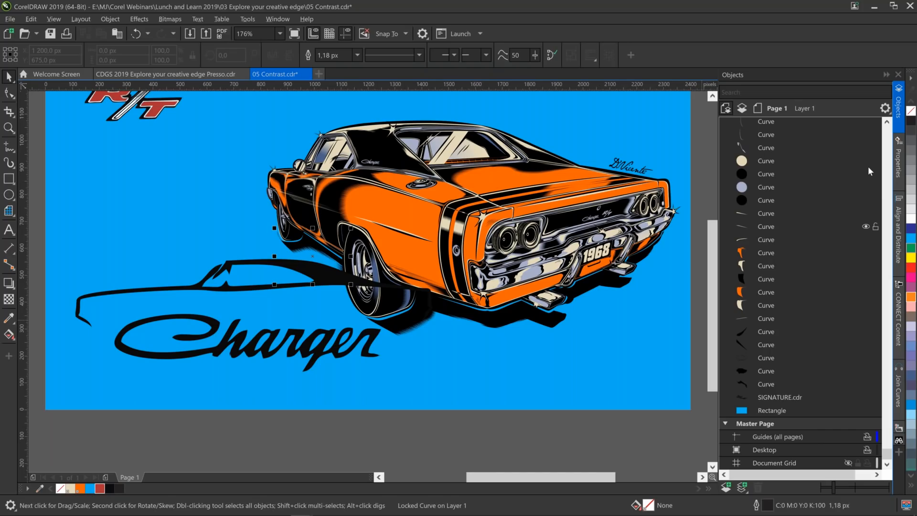
pyautogui.click(878, 383)
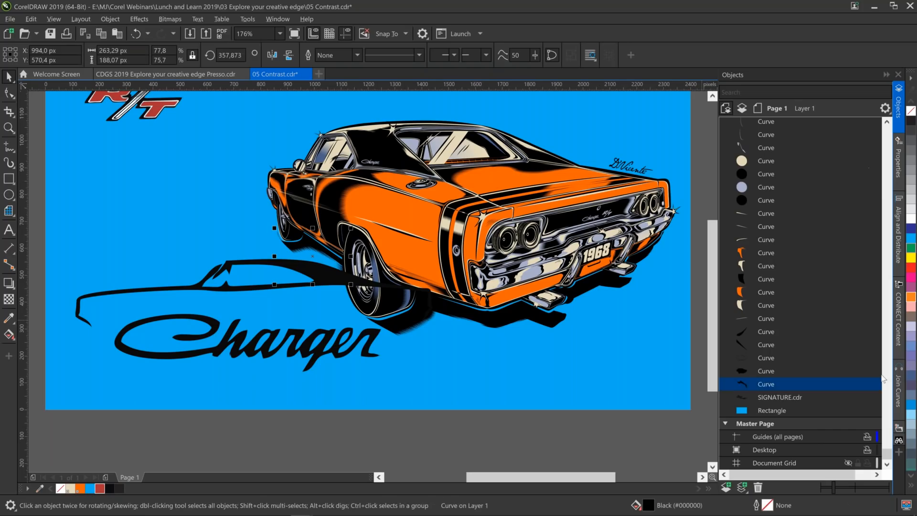
pyautogui.click(282, 284)
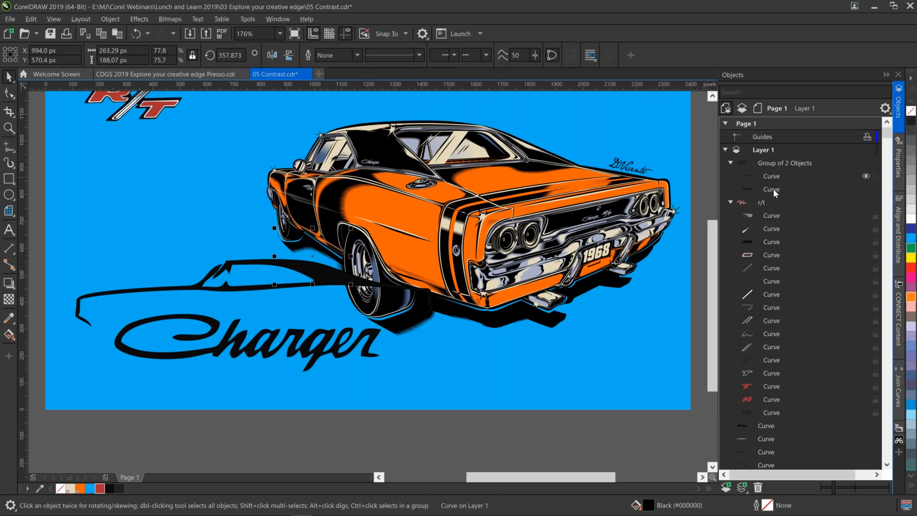
pyautogui.click(9, 92)
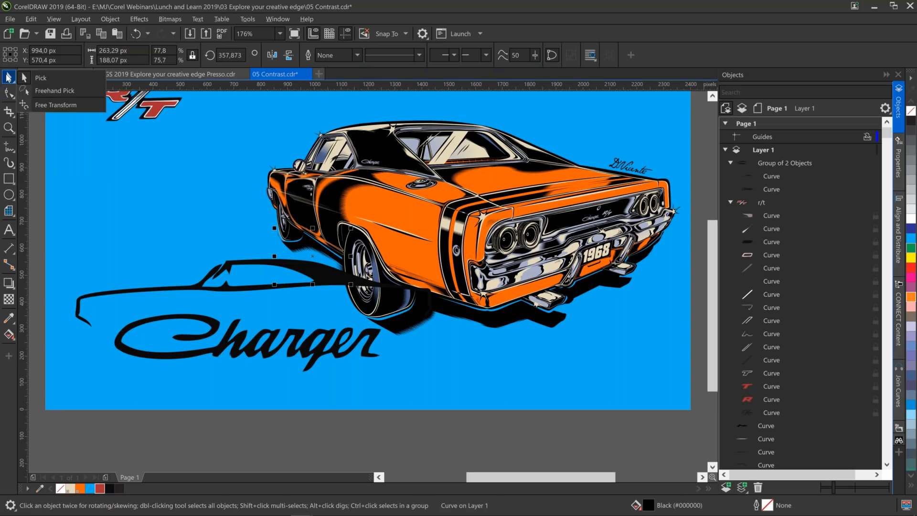
pyautogui.click(10, 77)
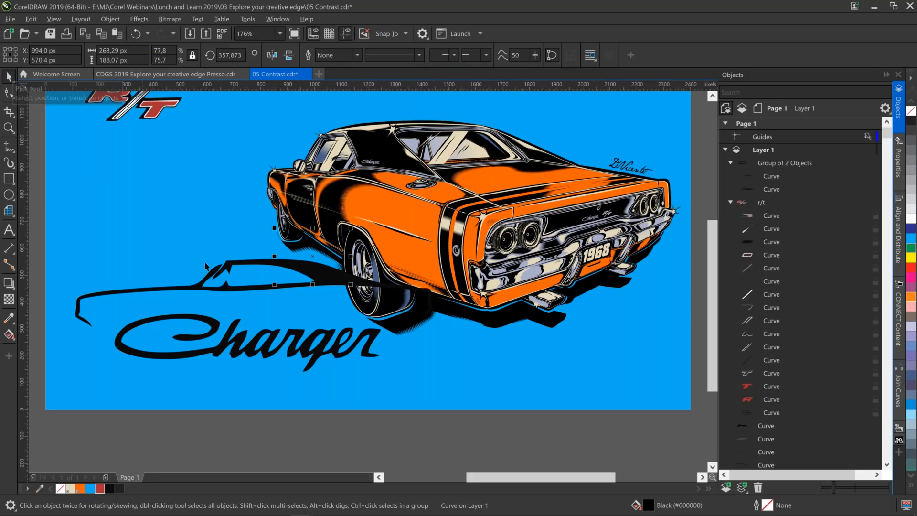
# Send the Charger logo group to the back of the layer, then move it just above the blue background rectangle.
pyautogui.click(316, 279)
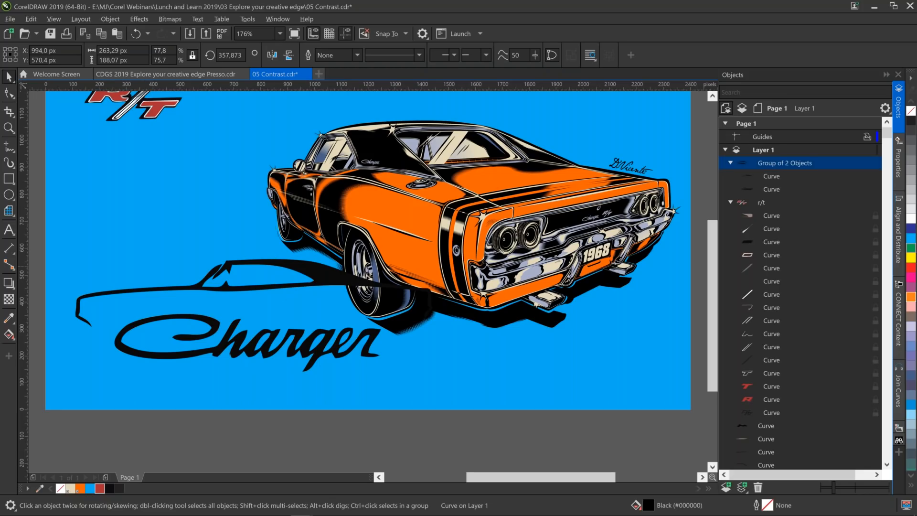
pyautogui.rightClick(786, 164)
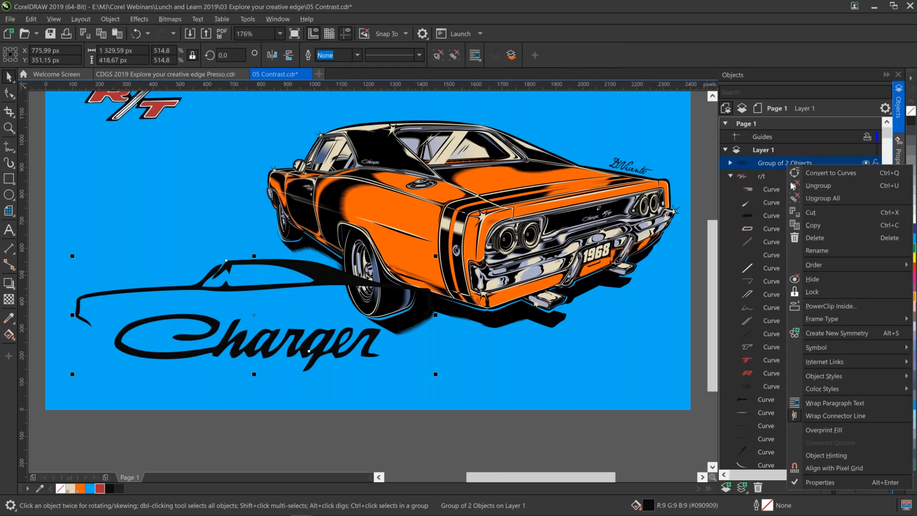
pyautogui.moveTo(818, 261)
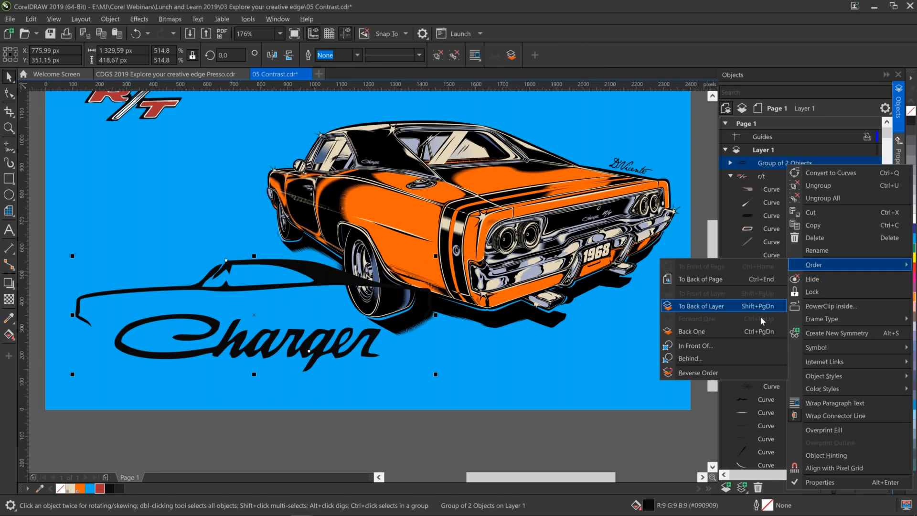
pyautogui.click(733, 307)
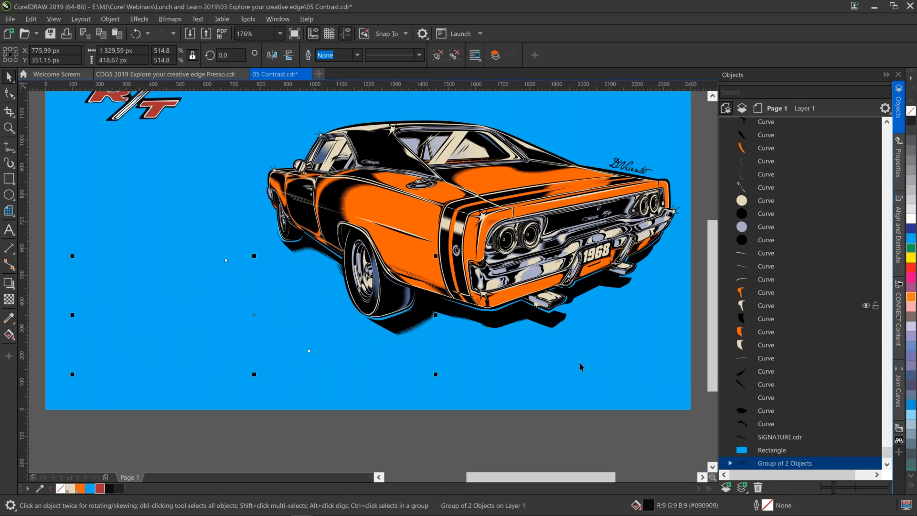
pyautogui.moveTo(793, 463); pyautogui.dragTo(792, 422)
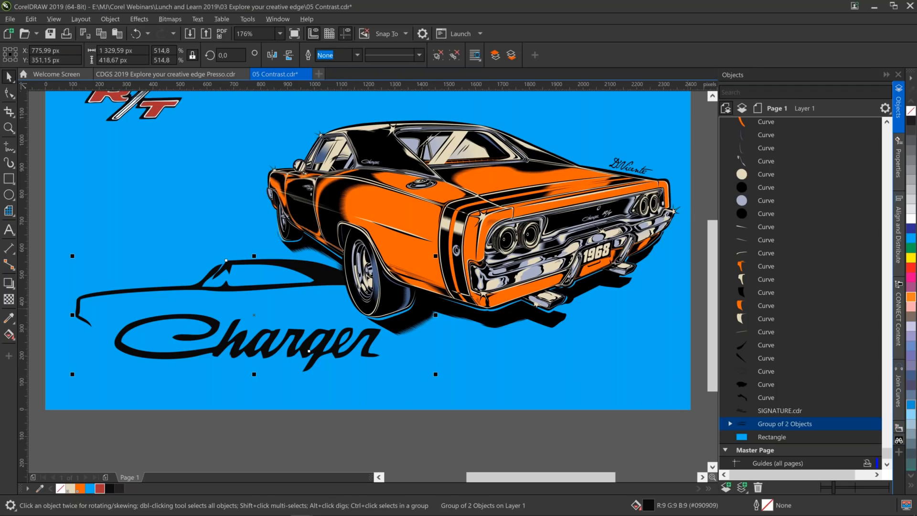
# Fill the Charger logo with blue C100 M20 Y0 K0 and apply a bitmap pattern transparency to it.
pyautogui.click(911, 405)
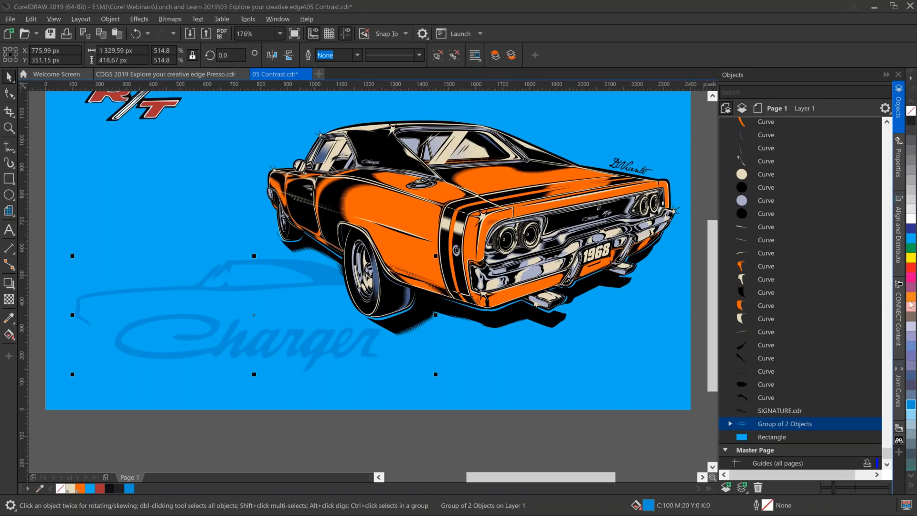
pyautogui.click(897, 163)
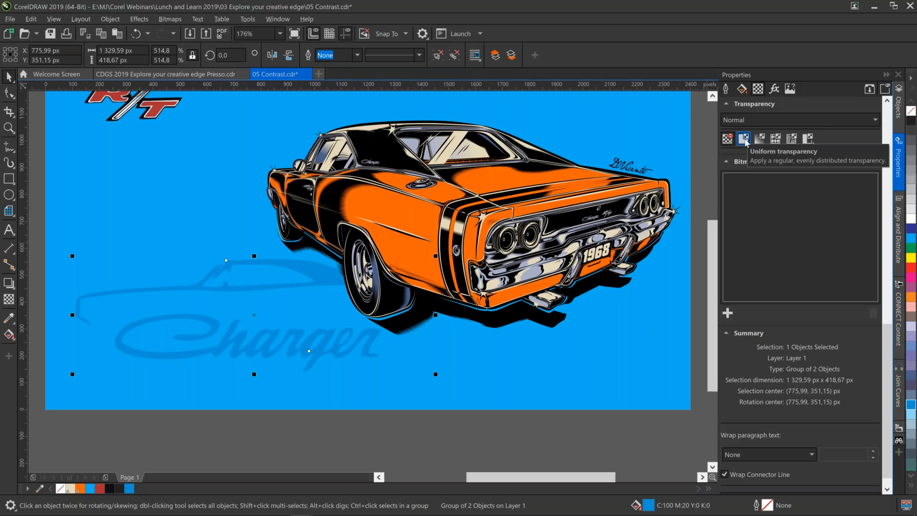
pyautogui.click(779, 141)
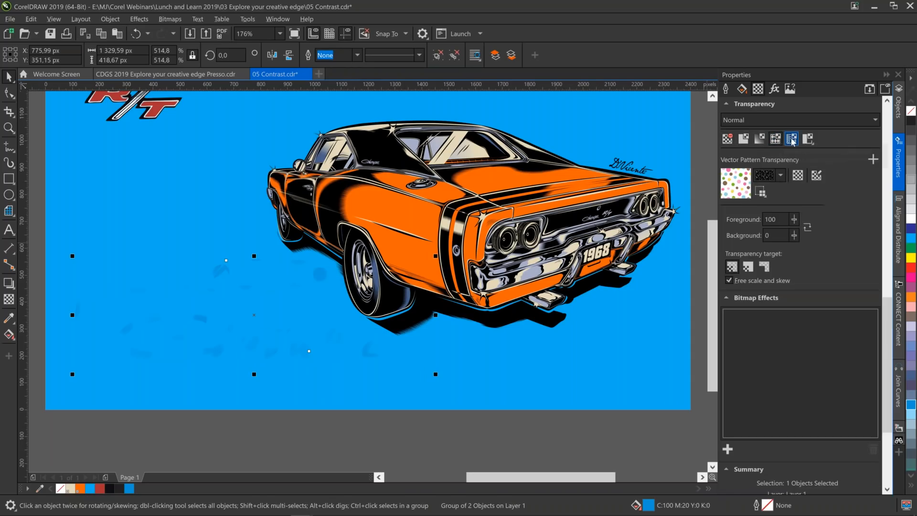
pyautogui.click(791, 139)
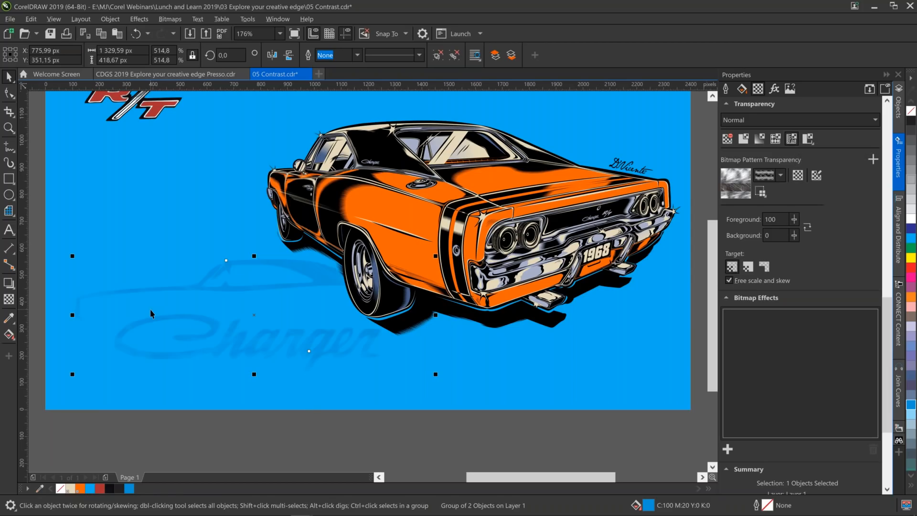
# Stretch the logo's transparency pattern tile horizontally across the car and flatten its height to produce streaks.
pyautogui.click(9, 301)
pyautogui.moveTo(234, 248); pyautogui.dragTo(441, 259)
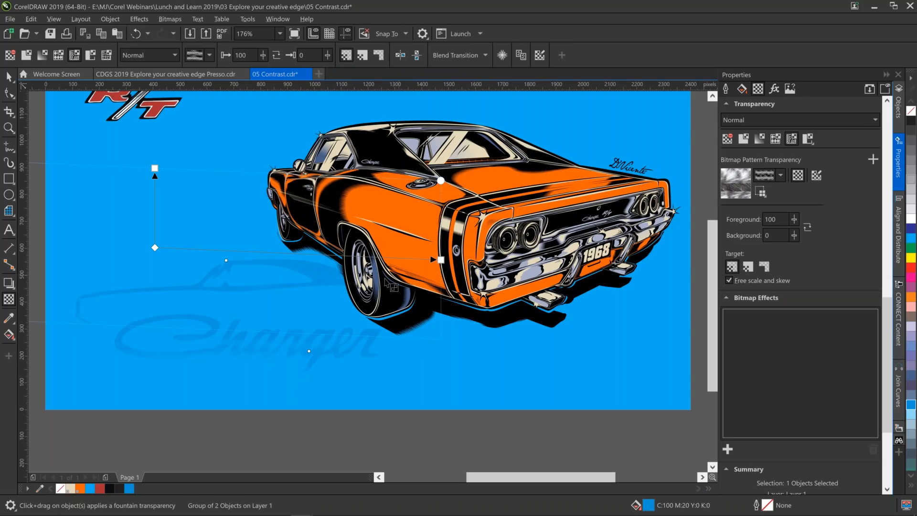
pyautogui.moveTo(440, 259); pyautogui.dragTo(556, 255)
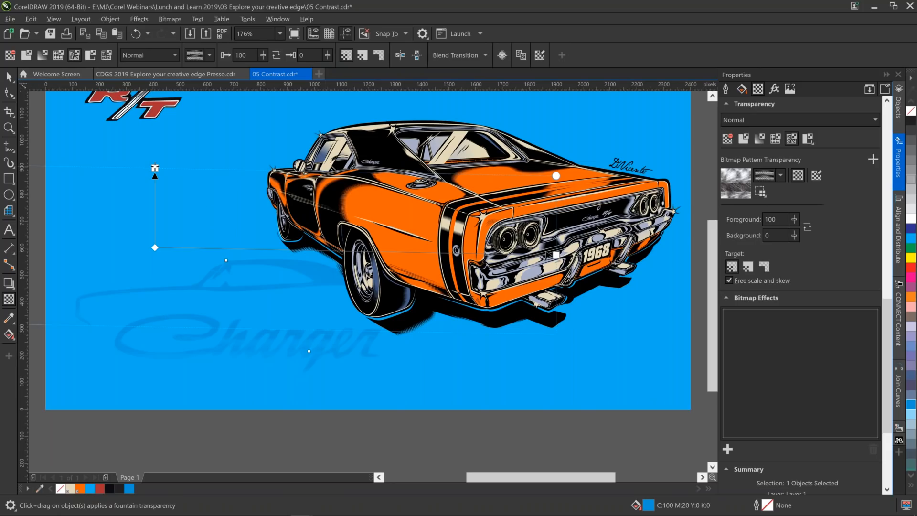
pyautogui.moveTo(154, 168); pyautogui.dragTo(155, 203)
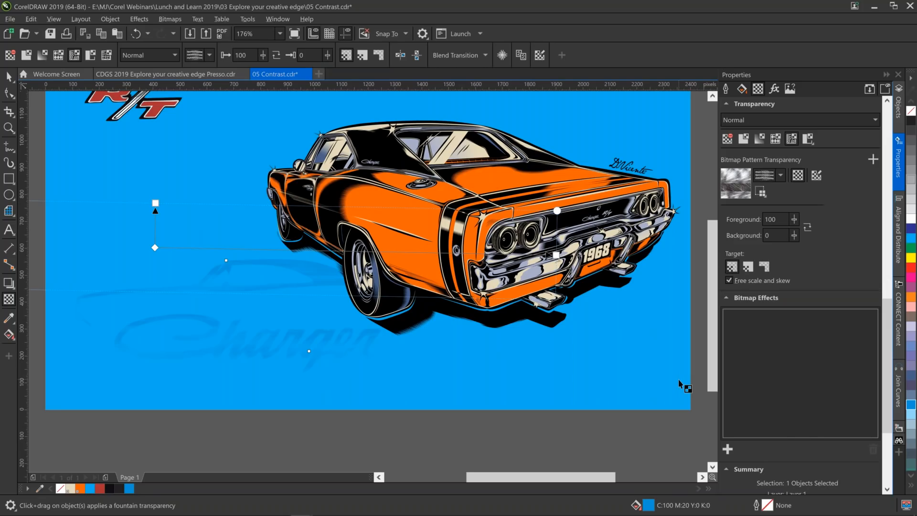
# Add a Motion Blur bitmap effect to the Charger logo with a reduced distance.
pyautogui.scroll(-5, 739, 267)
pyautogui.click(729, 255)
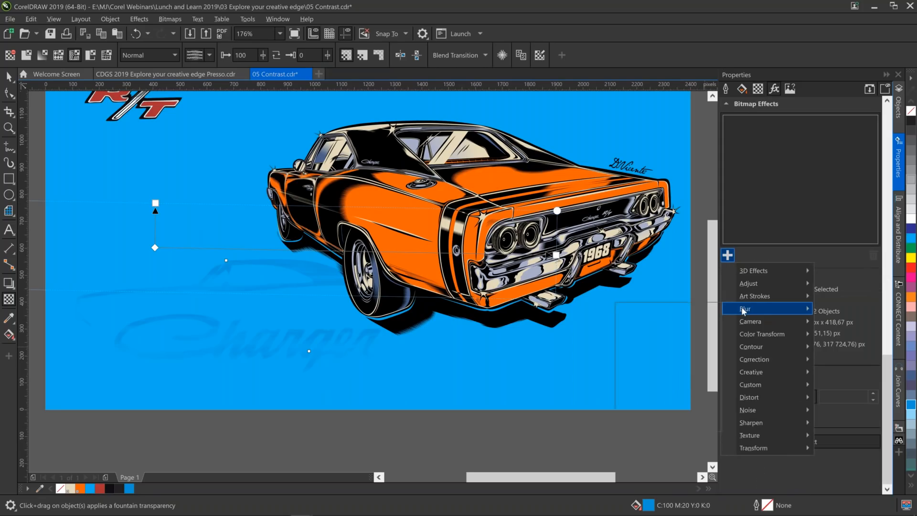
pyautogui.moveTo(743, 308)
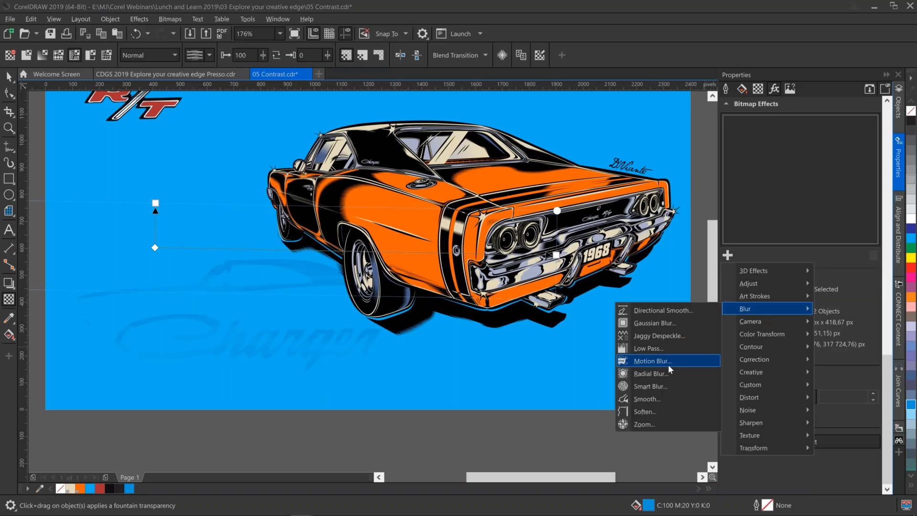
pyautogui.click(668, 365)
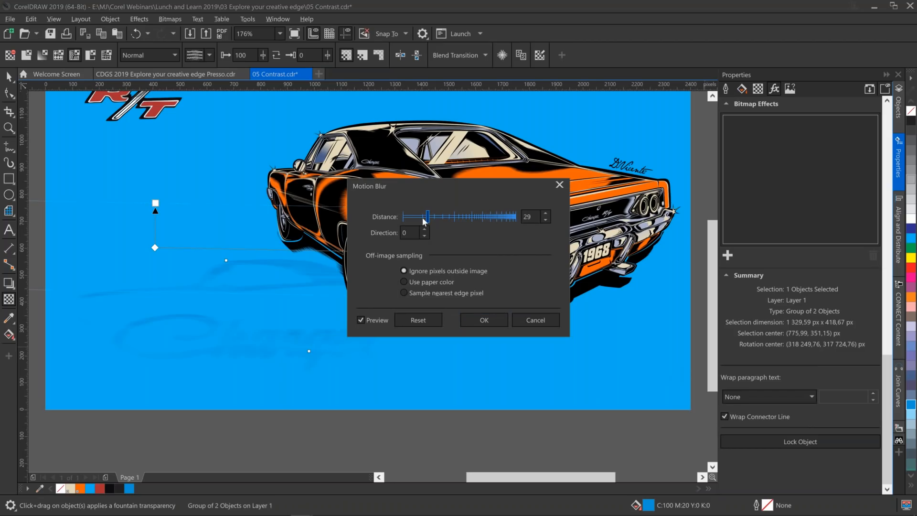
pyautogui.click(419, 218)
pyautogui.click(484, 321)
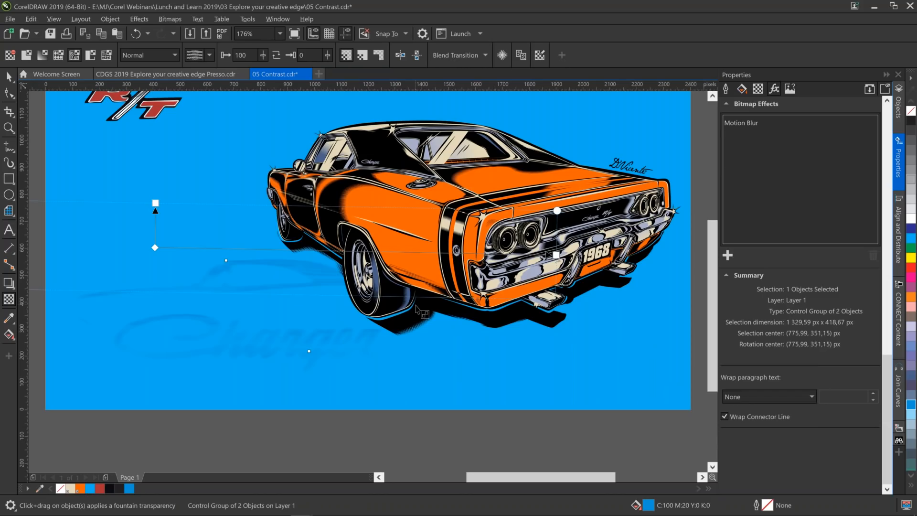
pyautogui.scroll(3, 416, 309)
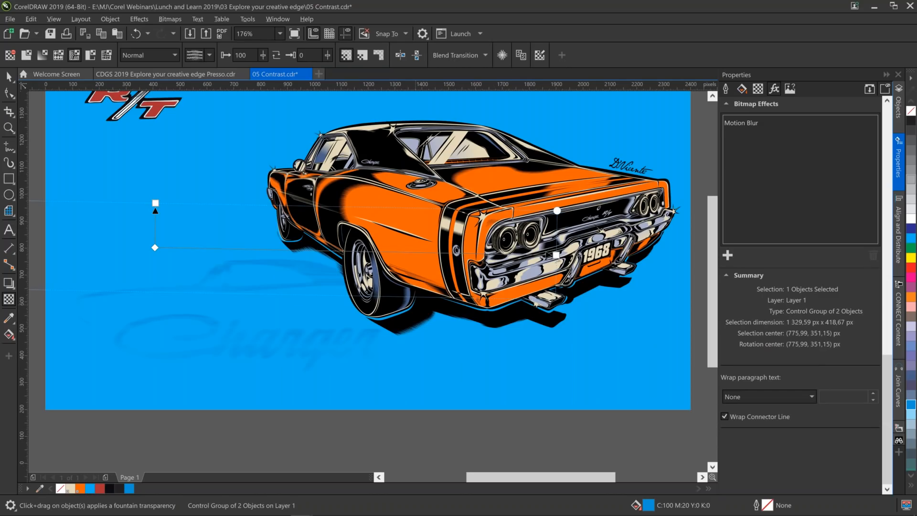
pyautogui.scroll(3, 367, 277)
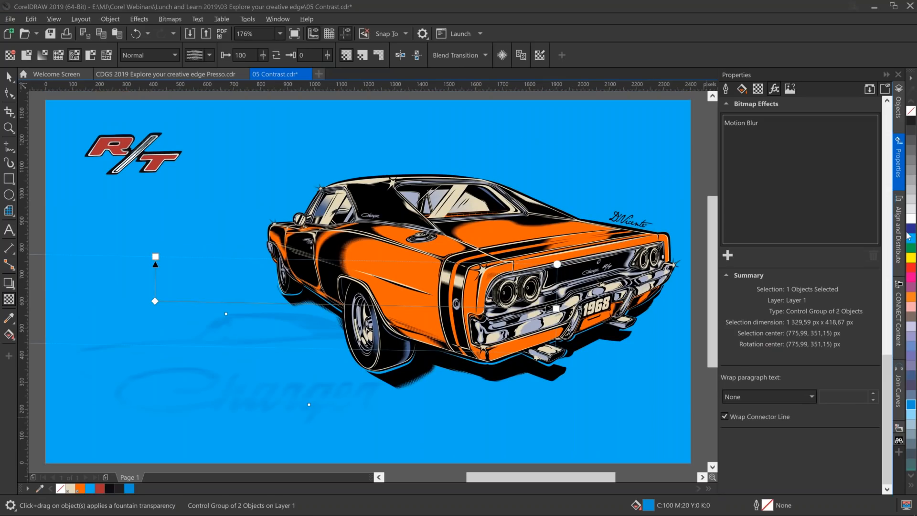
# Create CMYK color styles from the fills and outlines of all artwork, grouped into one harmony.
pyautogui.click(898, 429)
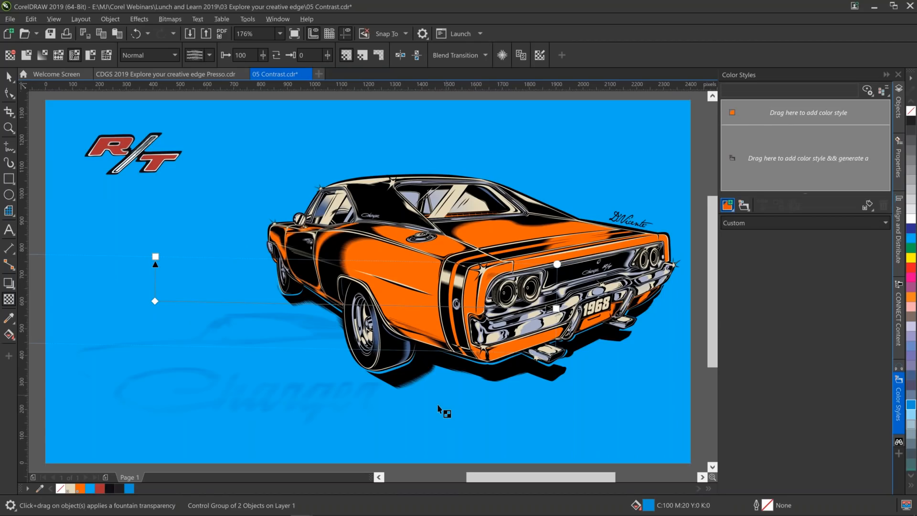
pyautogui.hotkey('ctrl', 'a')
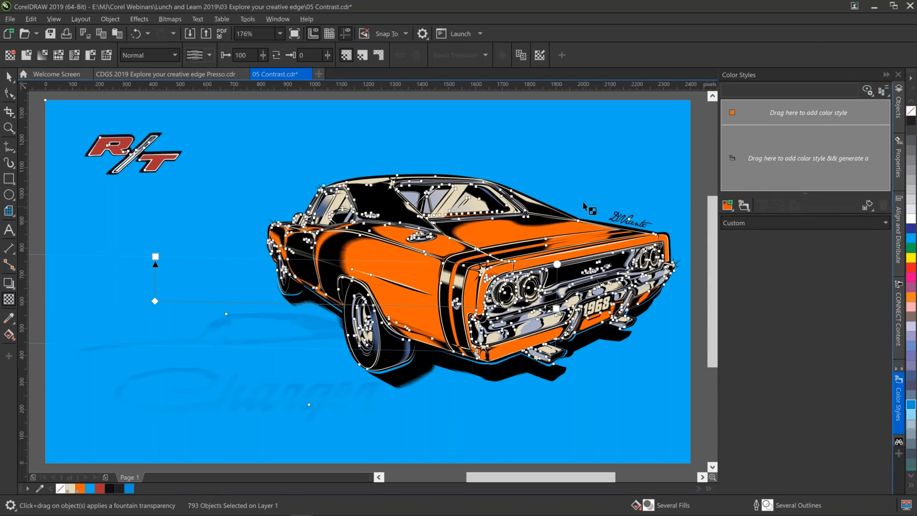
pyautogui.press('space')
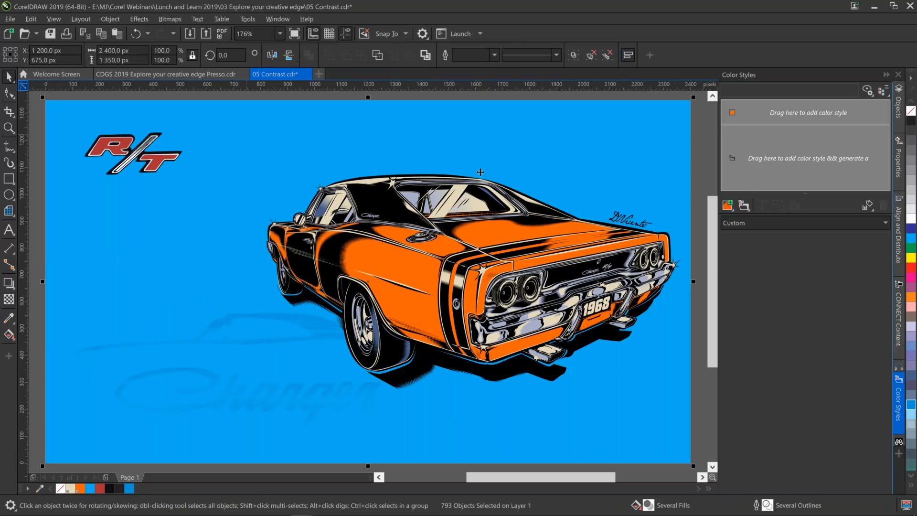
pyautogui.moveTo(481, 172); pyautogui.dragTo(761, 162)
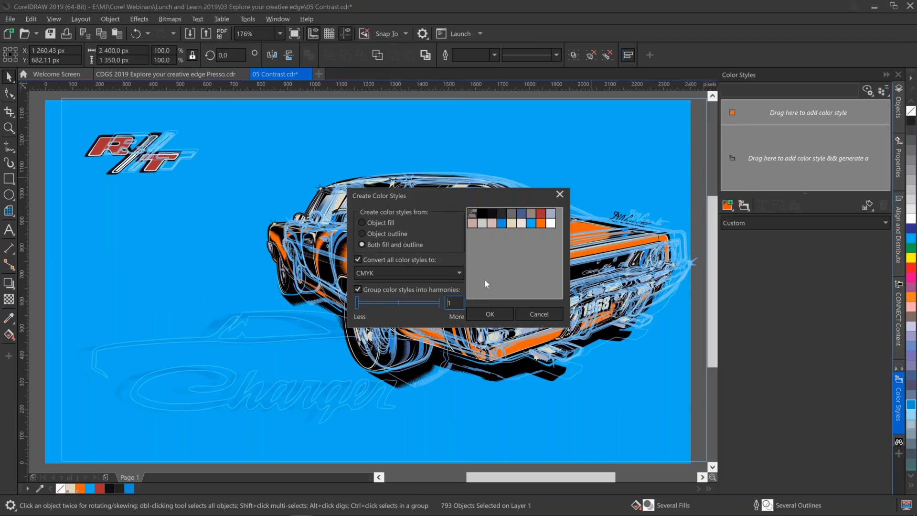
pyautogui.click(485, 316)
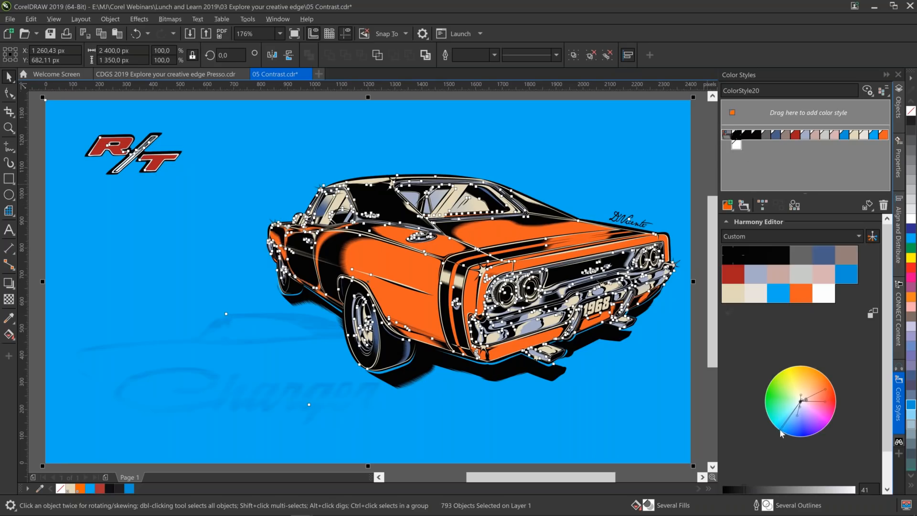
# Rotate the color harmony around the color wheel until the background turns green and the car turns pink.
pyautogui.moveTo(779, 429); pyautogui.dragTo(768, 423)
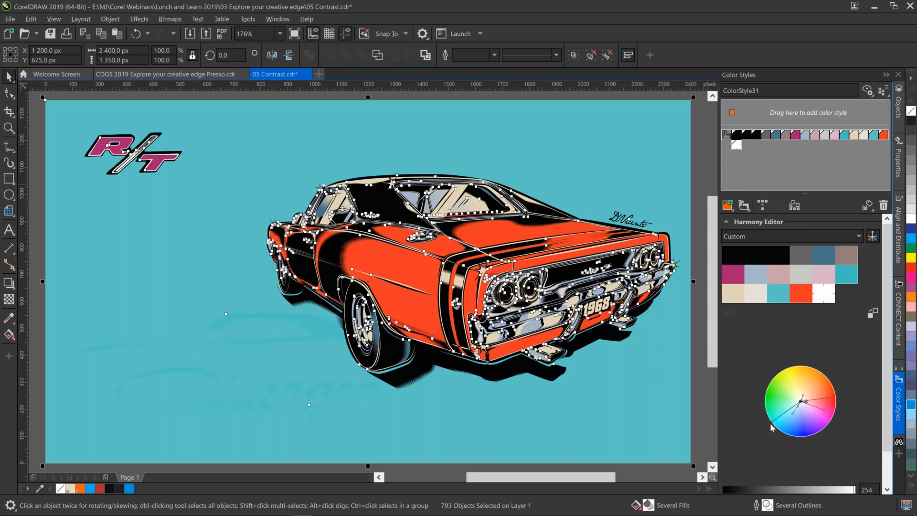
pyautogui.moveTo(770, 423); pyautogui.dragTo(768, 403)
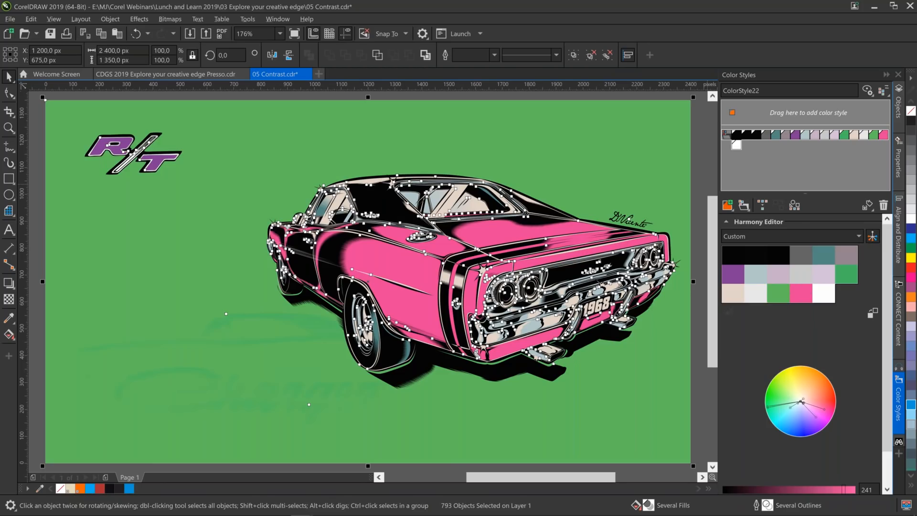
# Try the Complementary harmony rule on the artwork's colors and switch the harmony to Analogous.
pyautogui.click(793, 235)
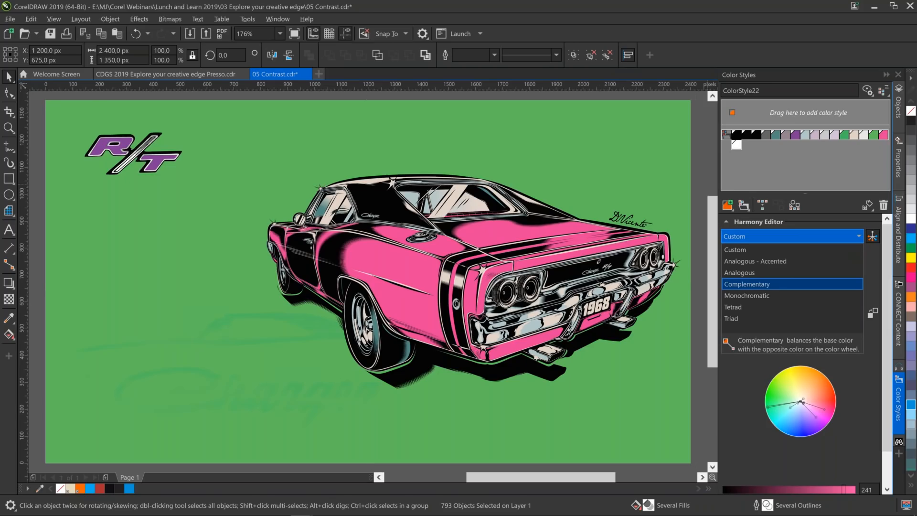
pyautogui.click(793, 284)
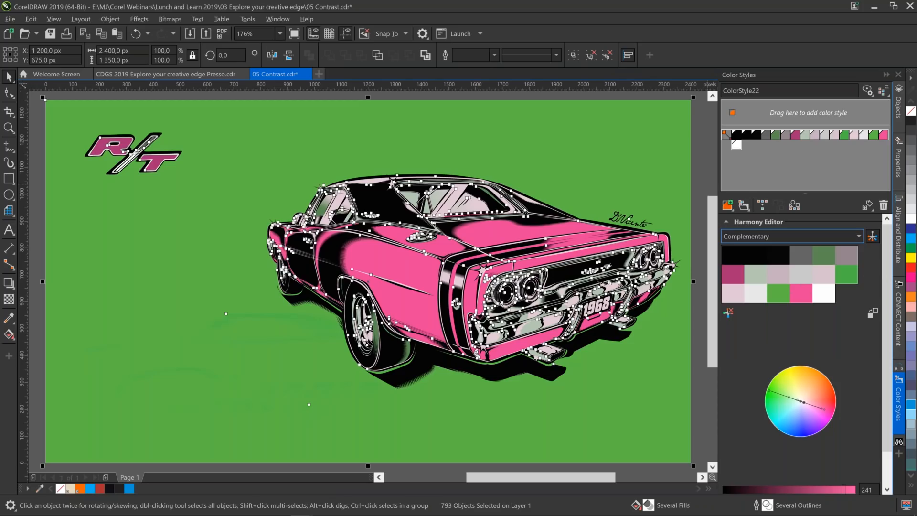
pyautogui.click(776, 236)
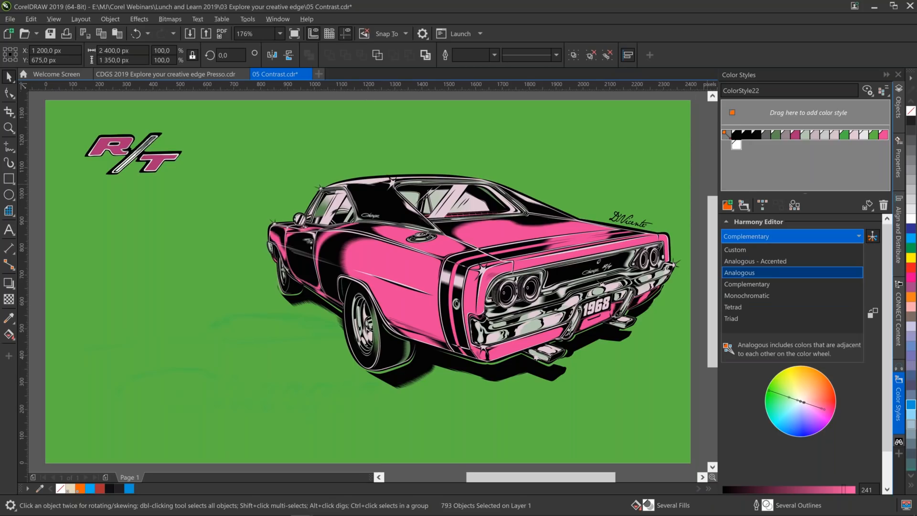
pyautogui.click(740, 272)
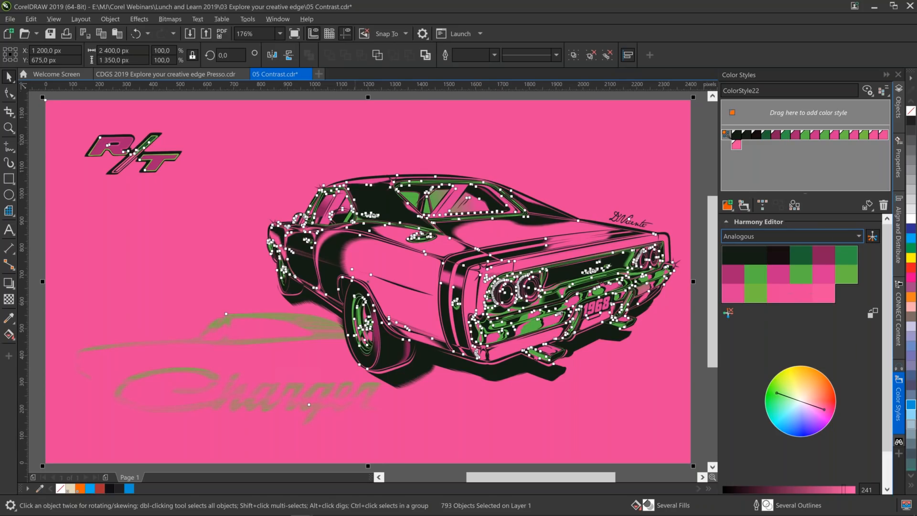
# Advance the CDGS 2019 presentation document to the Emphasis page and close 05 Contrast.cdr without saving its changes.
pyautogui.click(228, 75)
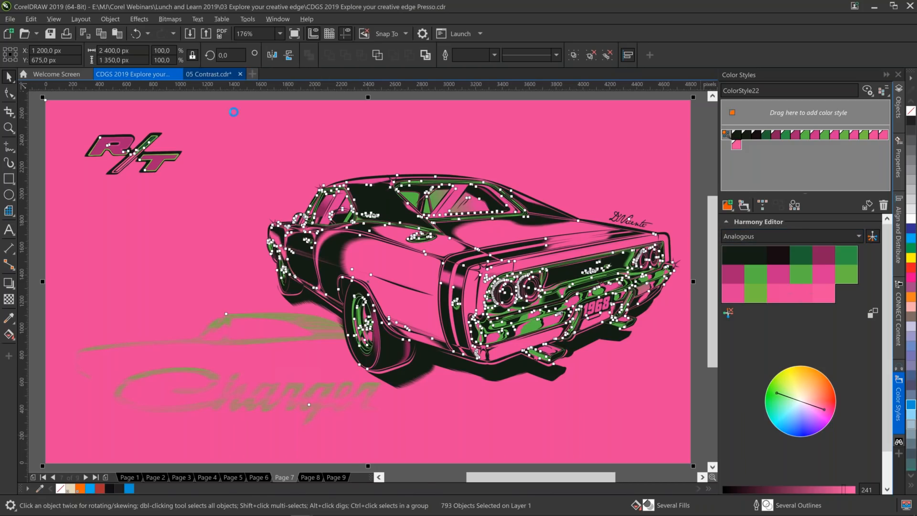
pyautogui.press('pagedown')
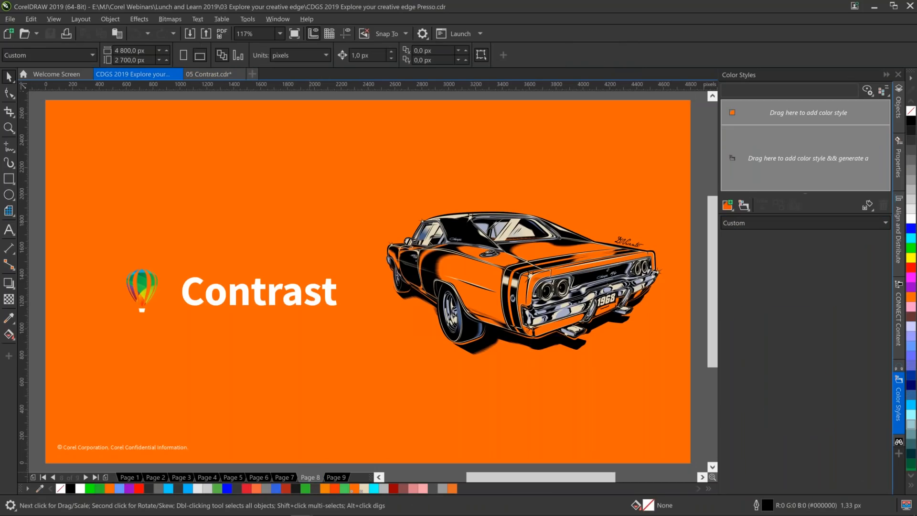
pyautogui.press('pagedown')
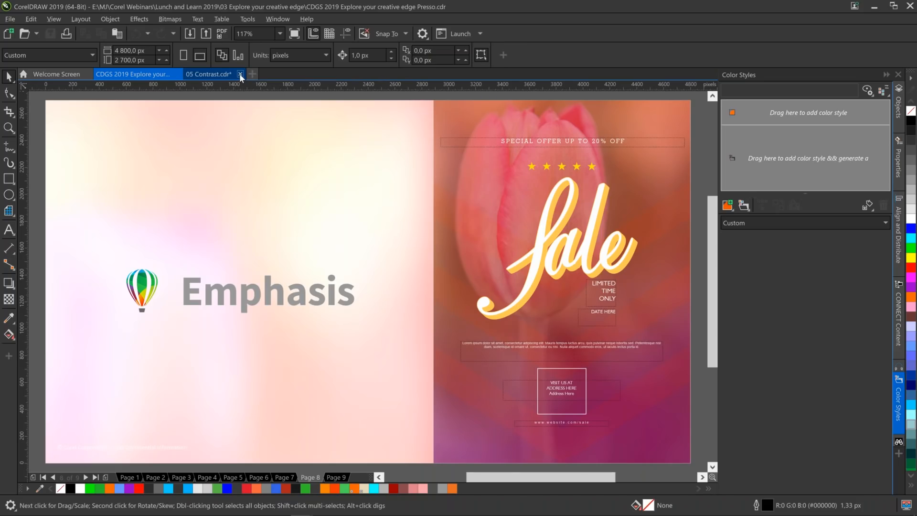
pyautogui.click(240, 74)
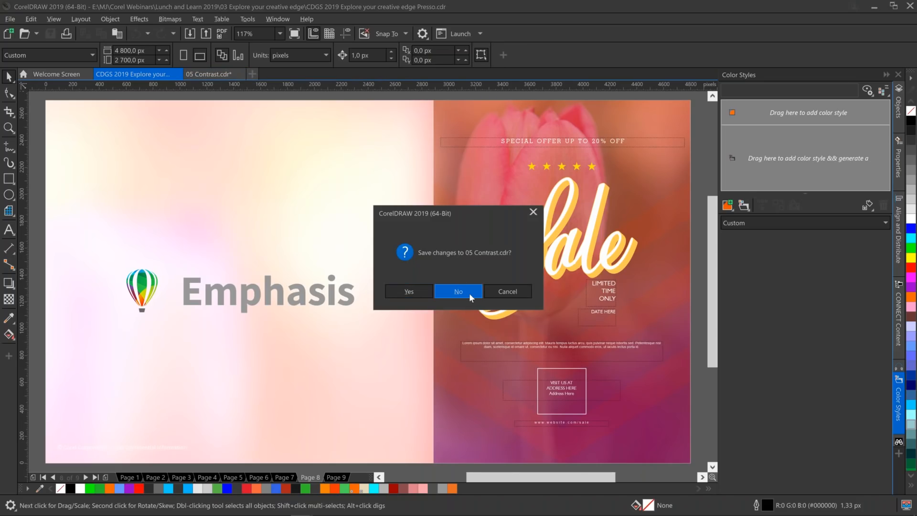
pyautogui.click(470, 294)
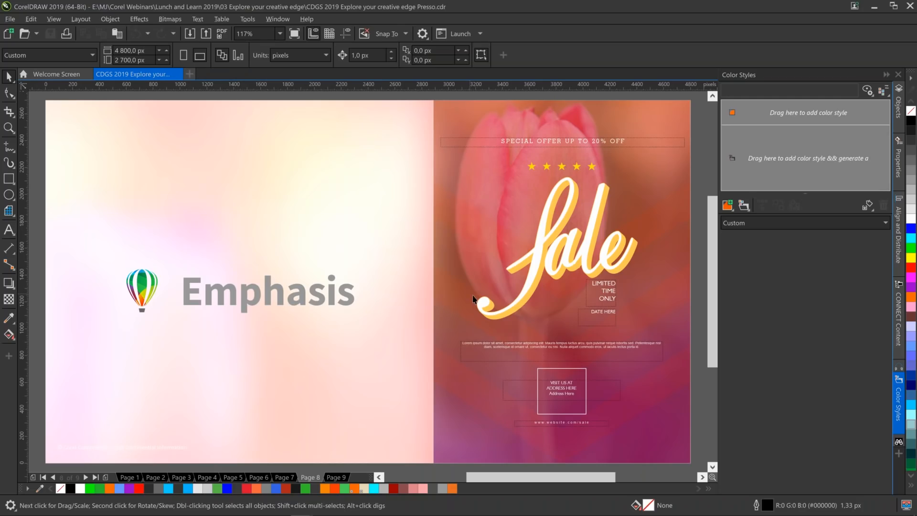
# Open 06 Emphasis.cdr from the CONNECT content and place the single pink tulip photo from All content over the poster's edge.
pyautogui.click(902, 323)
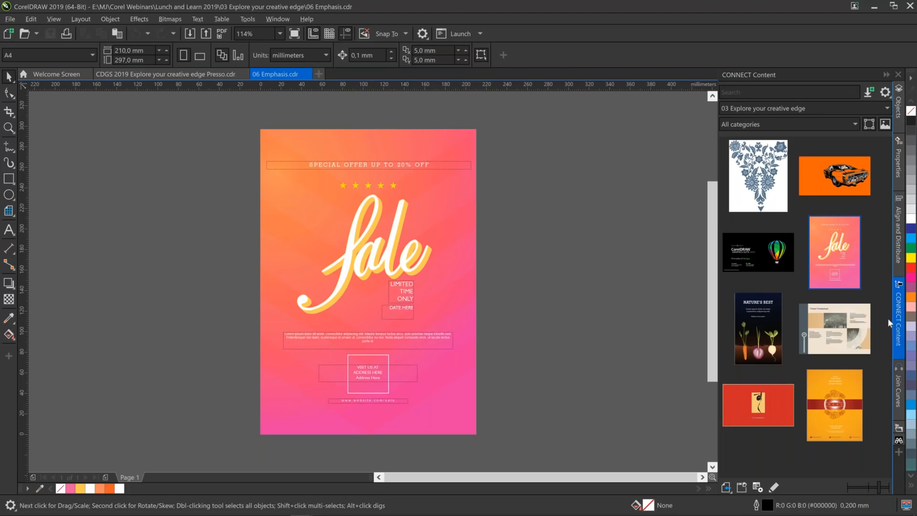
pyautogui.click(801, 110)
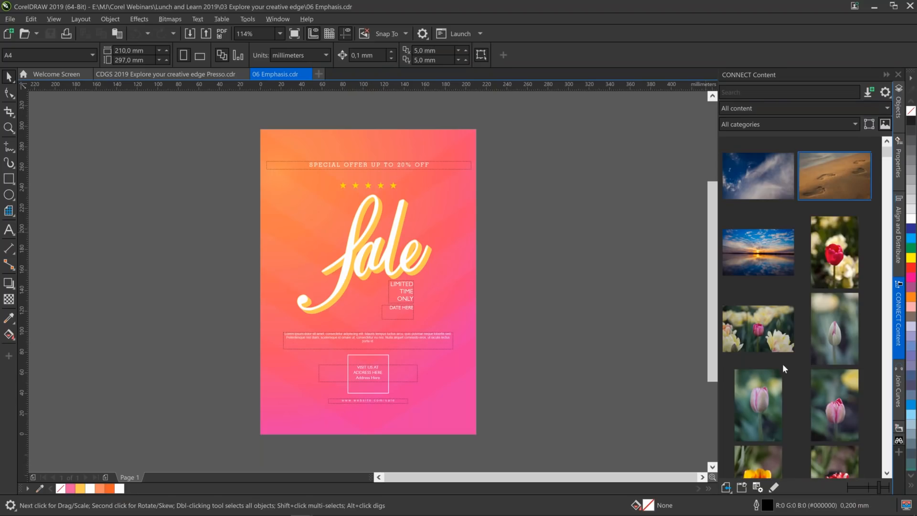
pyautogui.moveTo(771, 417); pyautogui.dragTo(573, 273)
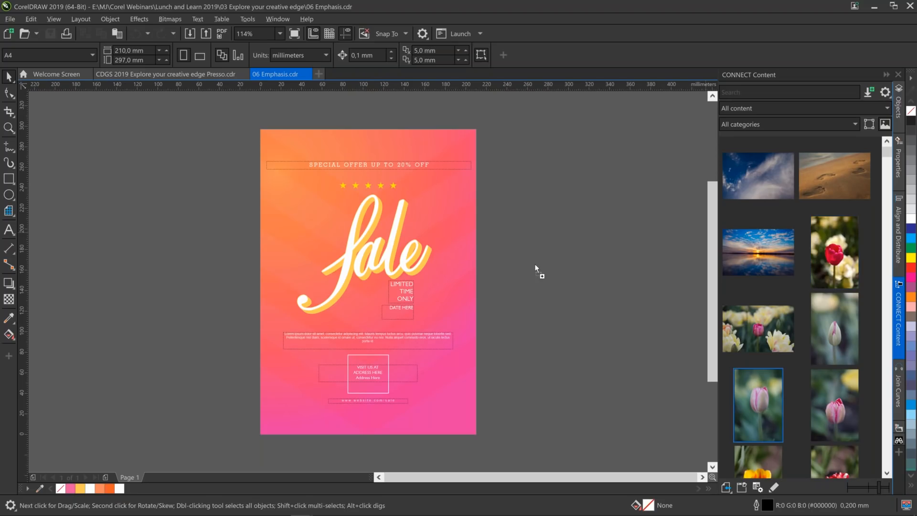
pyautogui.moveTo(507, 266); pyautogui.dragTo(489, 268)
pyautogui.moveTo(490, 271); pyautogui.dragTo(489, 268)
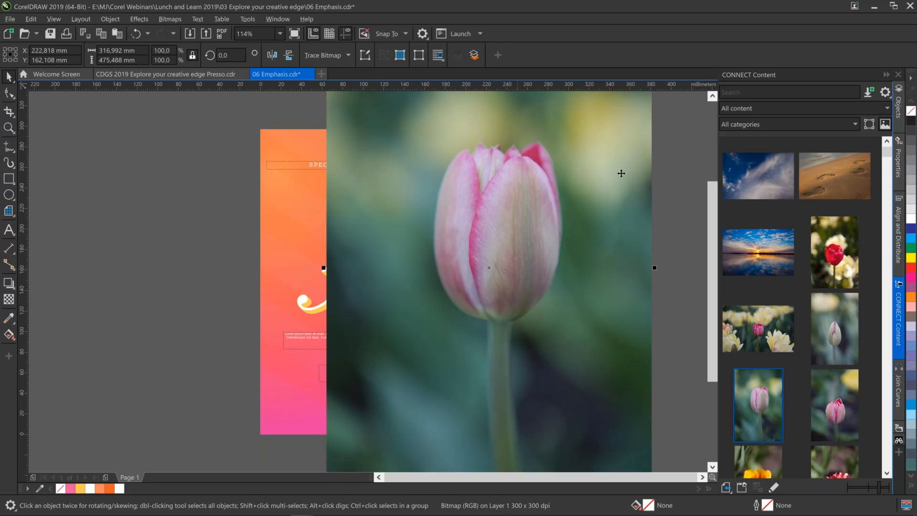
# Try the Add and Multiply merge modes on the tulip photo, then set it to Overlay and move it across the whole poster.
pyautogui.click(912, 25)
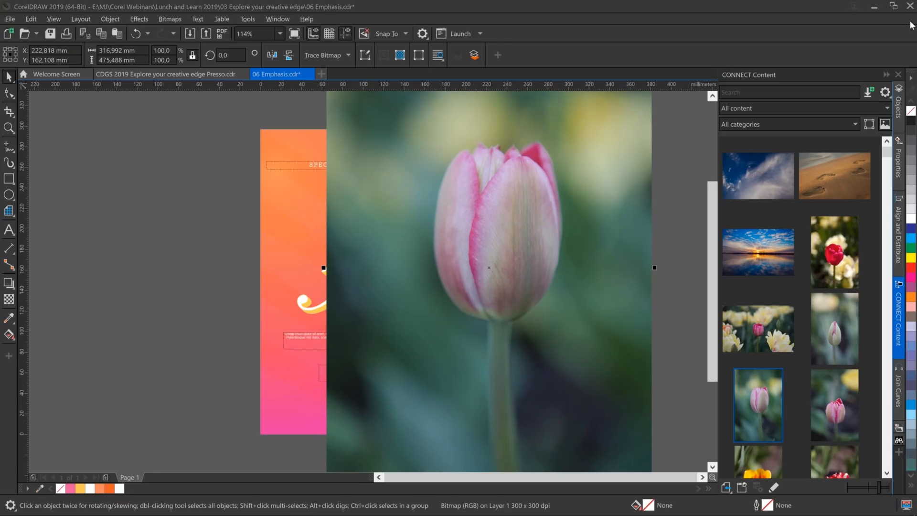
pyautogui.click(899, 157)
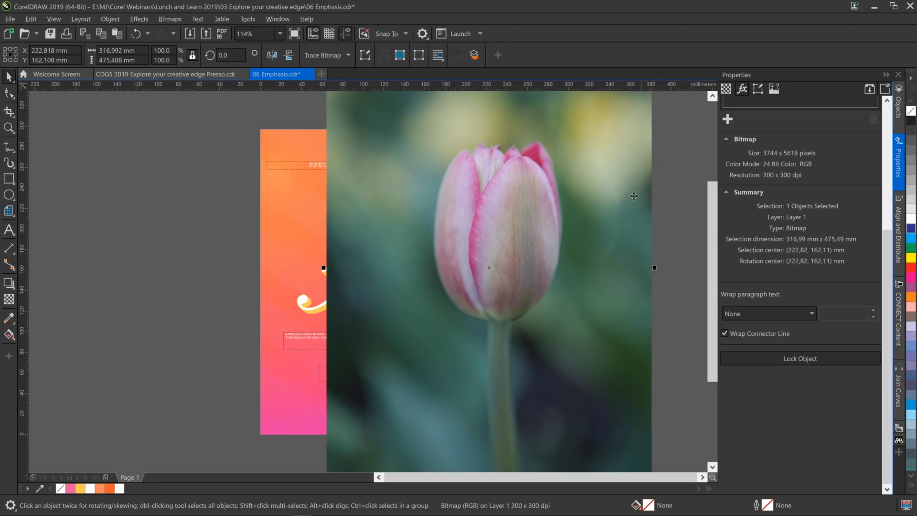
pyautogui.click(726, 89)
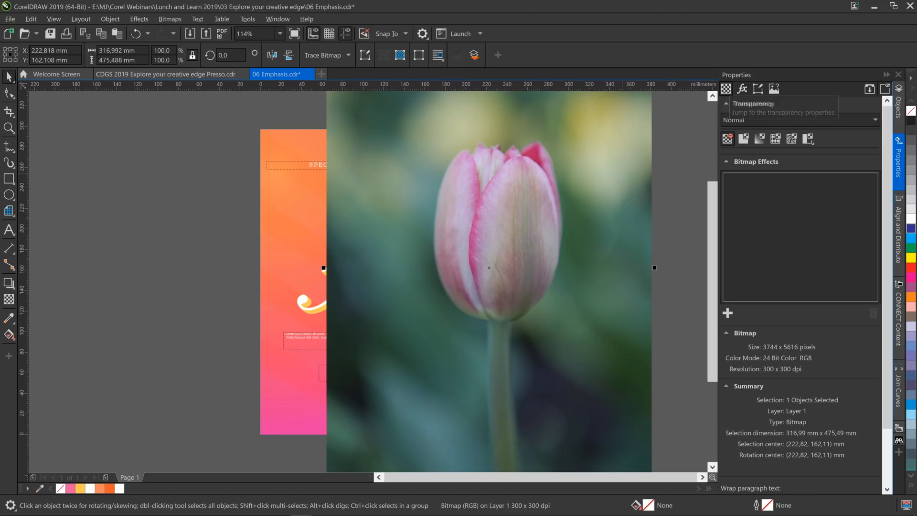
pyautogui.click(790, 122)
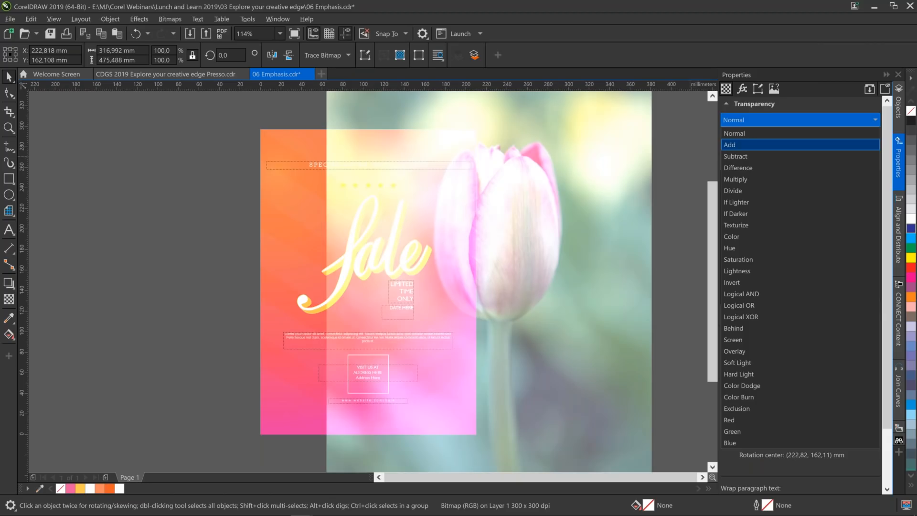
pyautogui.click(762, 145)
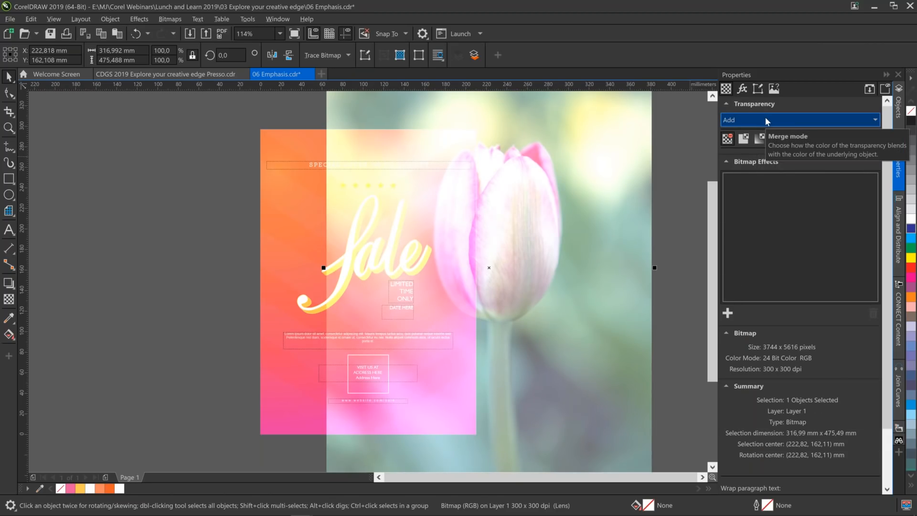
pyautogui.click(764, 118)
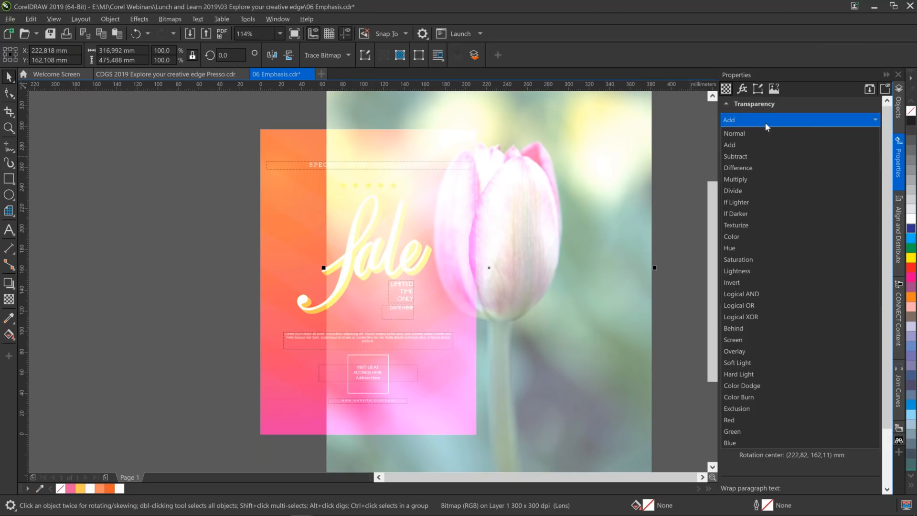
pyautogui.click(771, 180)
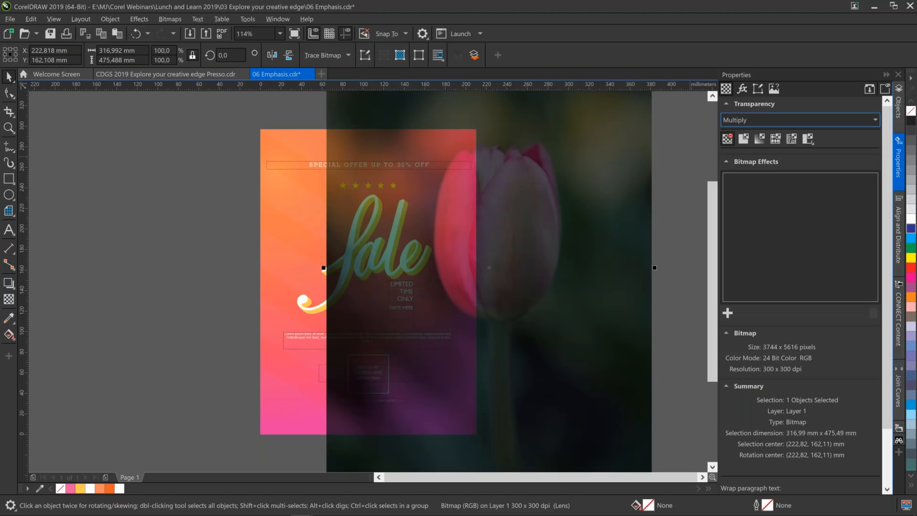
pyautogui.click(761, 122)
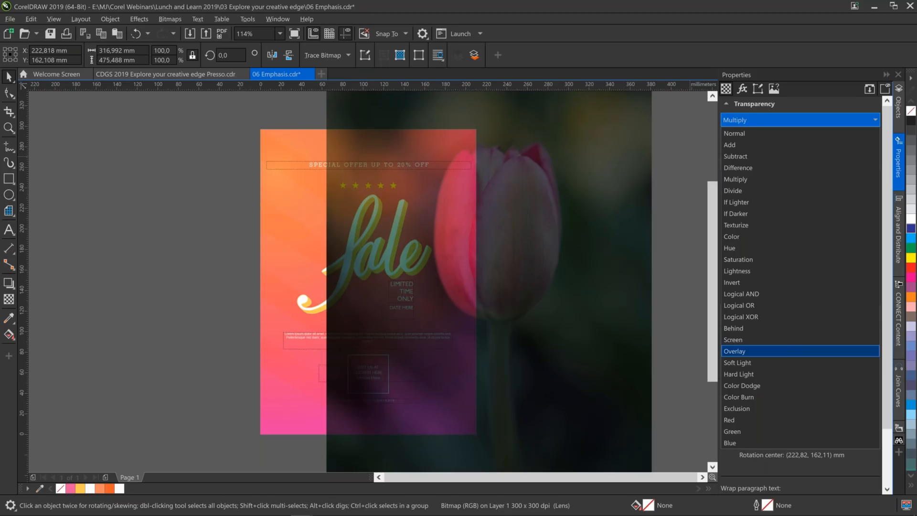
pyautogui.click(761, 352)
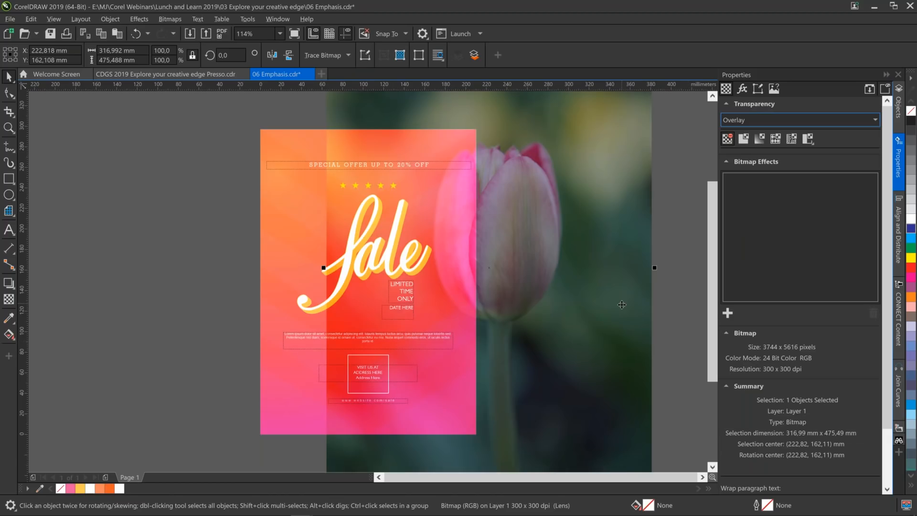
pyautogui.moveTo(621, 305); pyautogui.dragTo(556, 308)
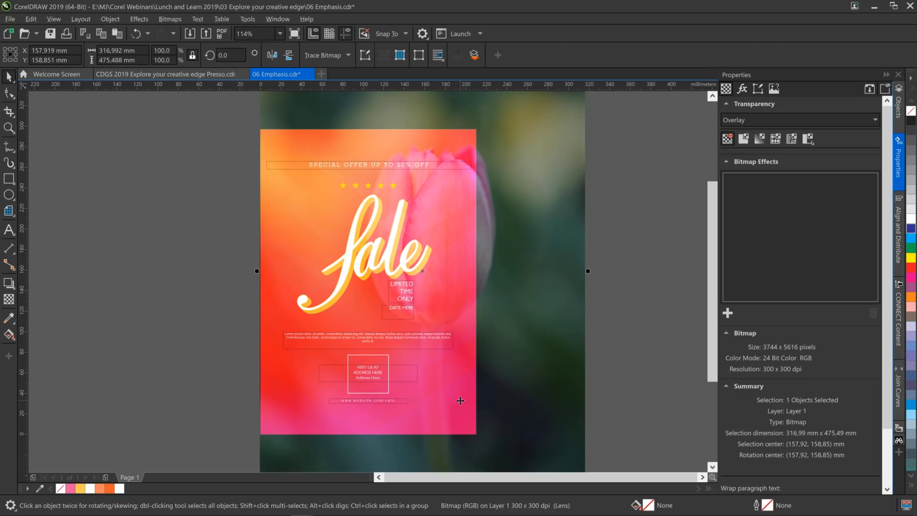
# Draw a rectangle about 210 × 297 mm covering the Sale poster and convert it to an empty PowerClip frame.
pyautogui.click(8, 179)
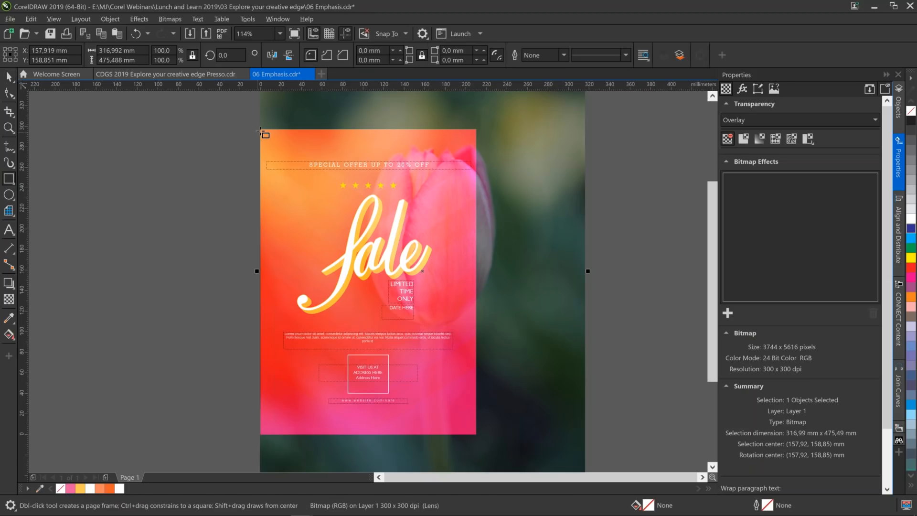
pyautogui.moveTo(260, 129)
pyautogui.mouseDown()
pyautogui.moveTo(316, 198)
pyautogui.moveTo(401, 344)
pyautogui.moveTo(476, 433)
pyautogui.moveTo(437, 431)
pyautogui.mouseUp()
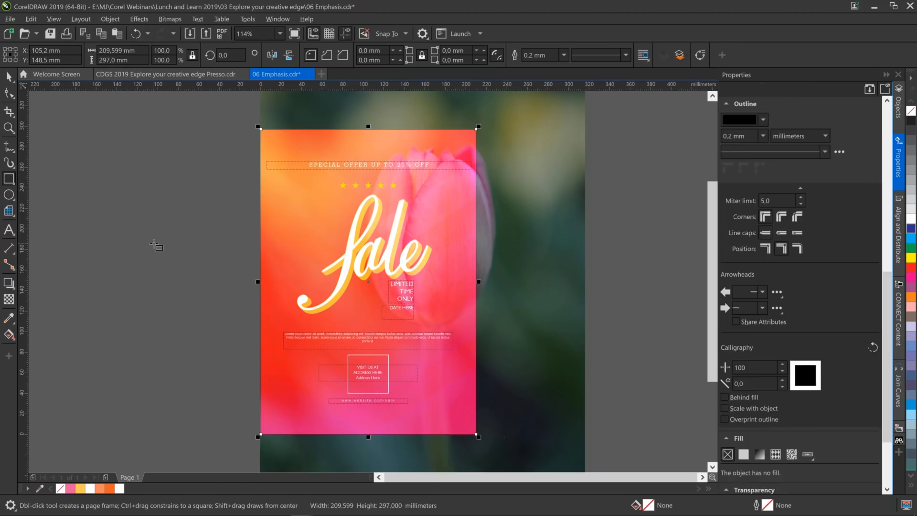
pyautogui.click(898, 107)
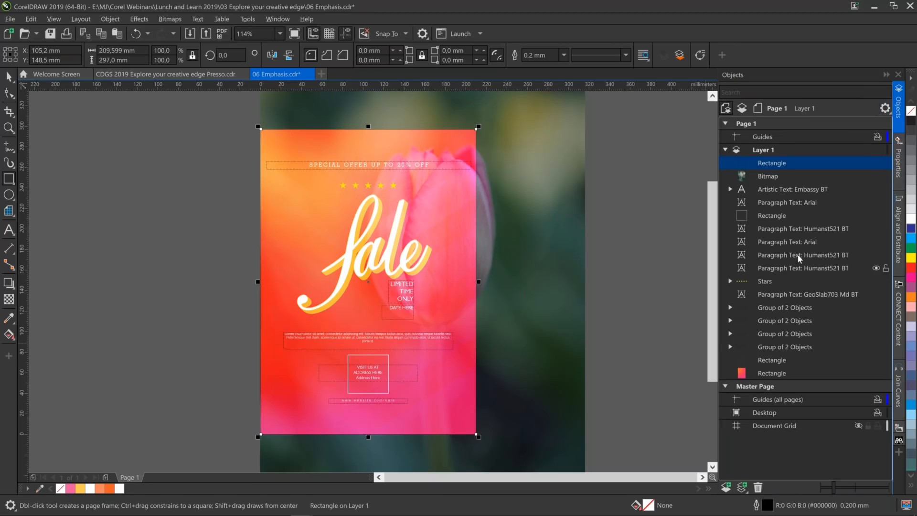
pyautogui.rightClick(774, 161)
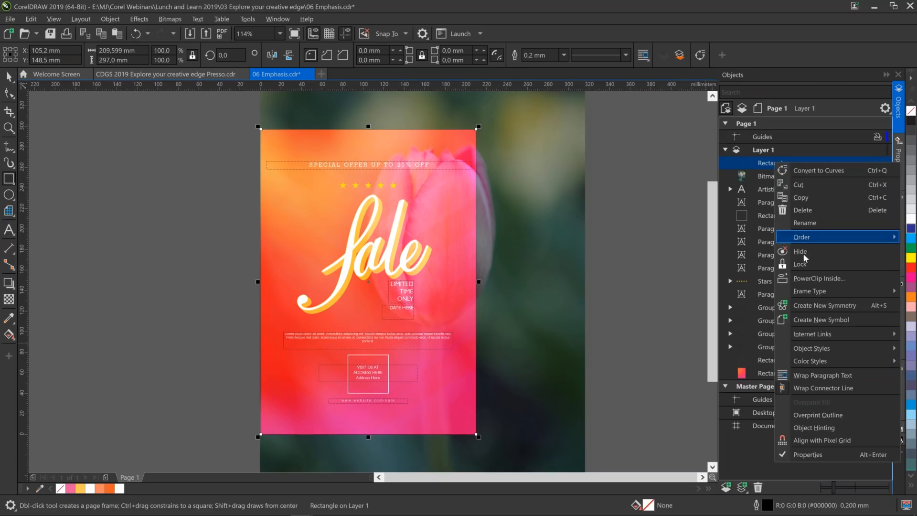
pyautogui.click(815, 292)
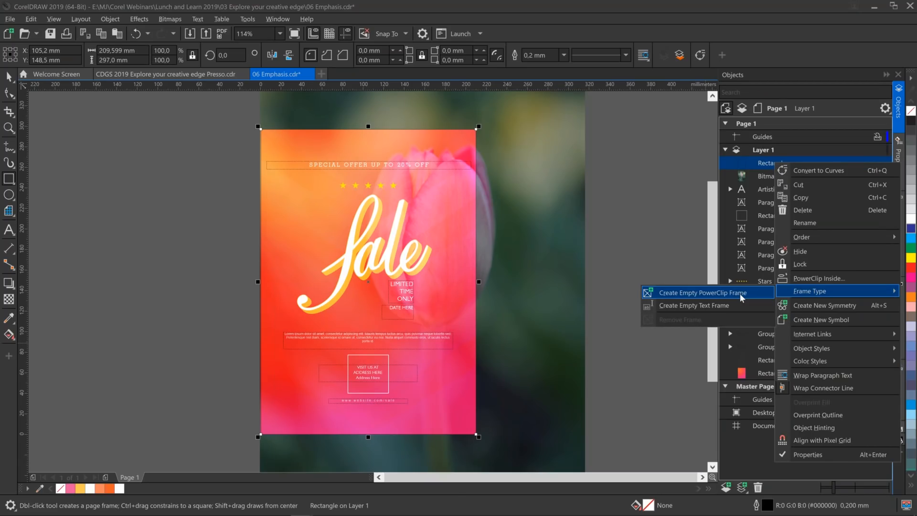
pyautogui.click(741, 293)
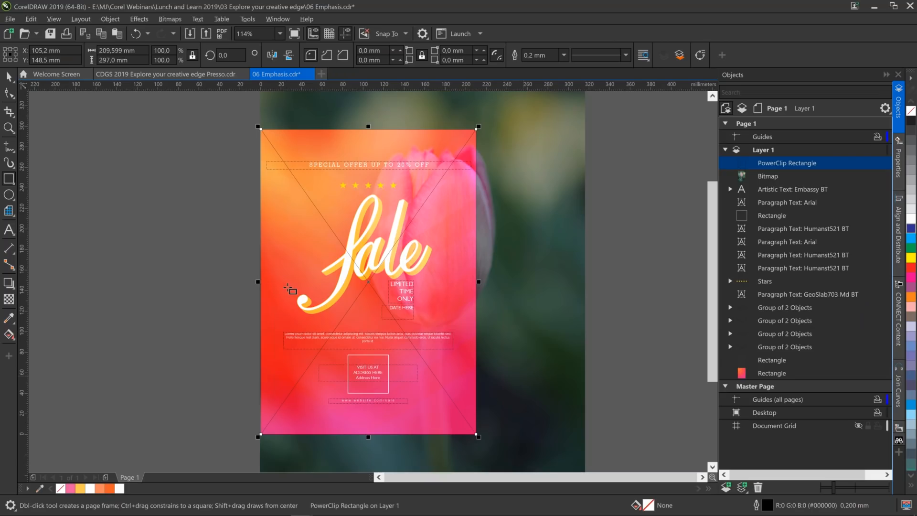
# Place the tulip photo inside the poster-sized PowerClip frame and center the contents in it.
pyautogui.click(8, 81)
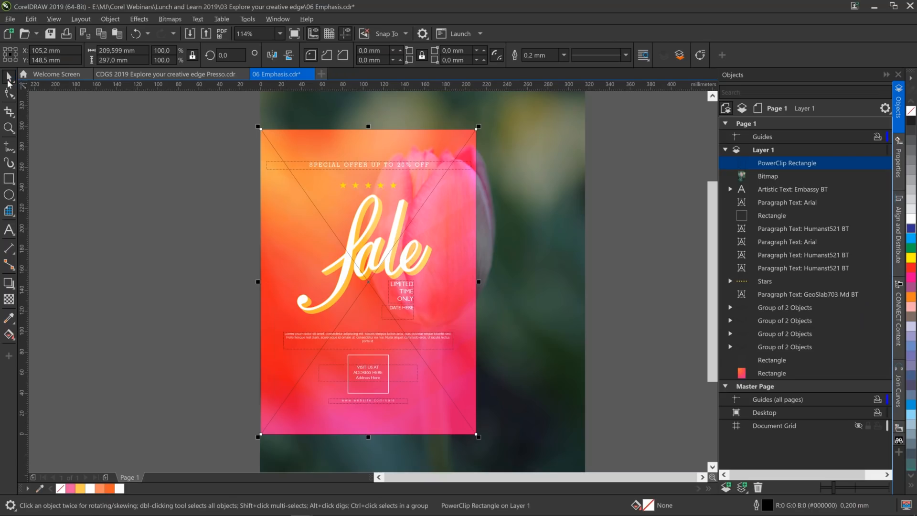
pyautogui.press('F9')
pyautogui.moveTo(542, 258); pyautogui.dragTo(495, 266)
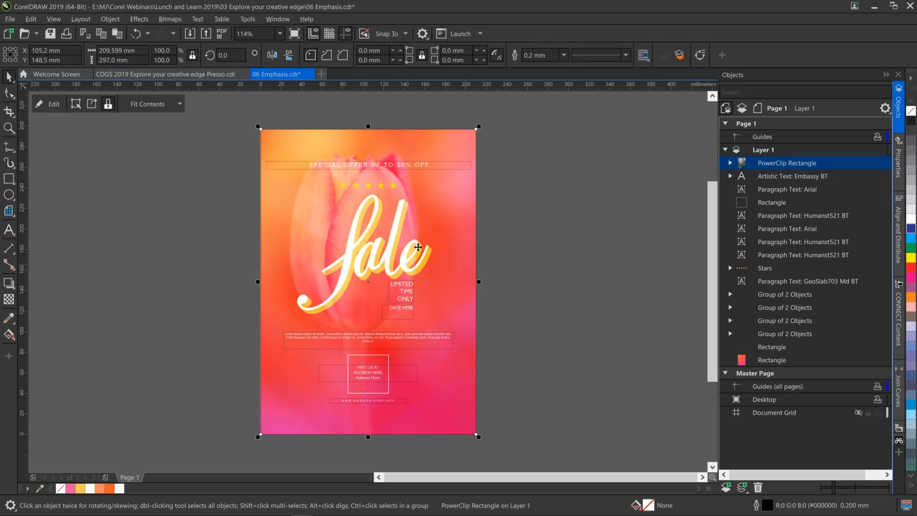
pyautogui.click(178, 103)
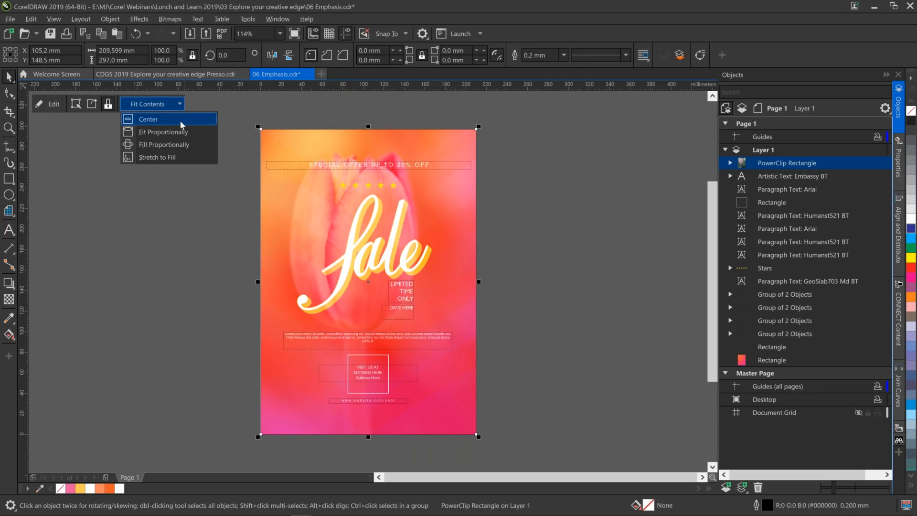
pyautogui.click(181, 121)
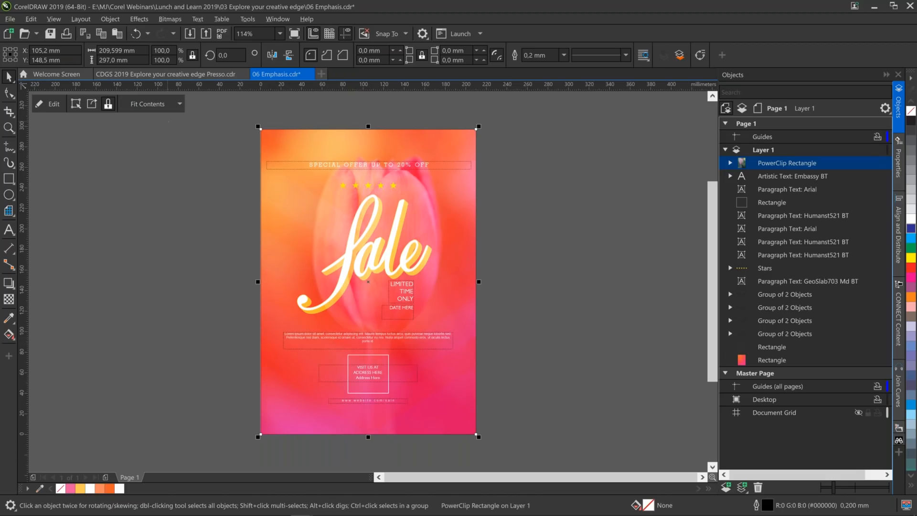
# Edit the PowerClip contents, shift the tulip photo toward the poster's left side to about X 60 mm, Y 145 mm, and finish editing.
pyautogui.click(56, 104)
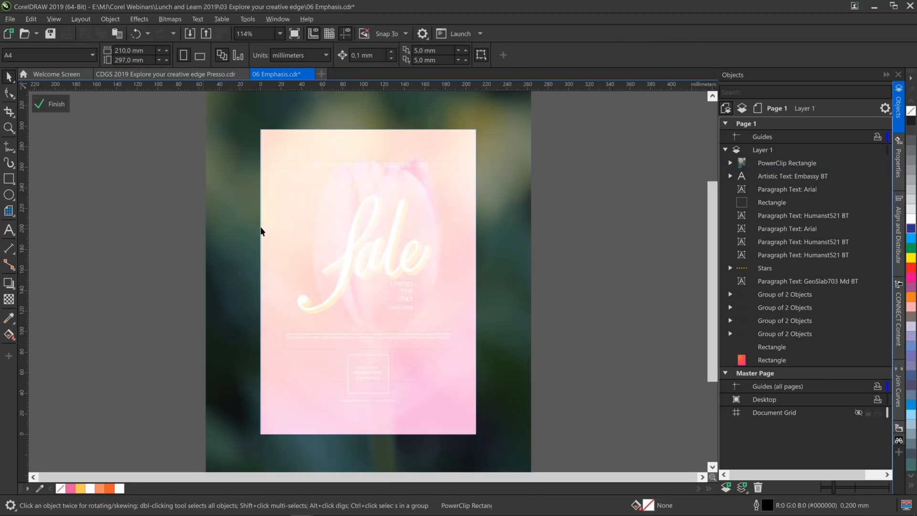
pyautogui.click(502, 240)
pyautogui.moveTo(502, 239); pyautogui.dragTo(482, 244)
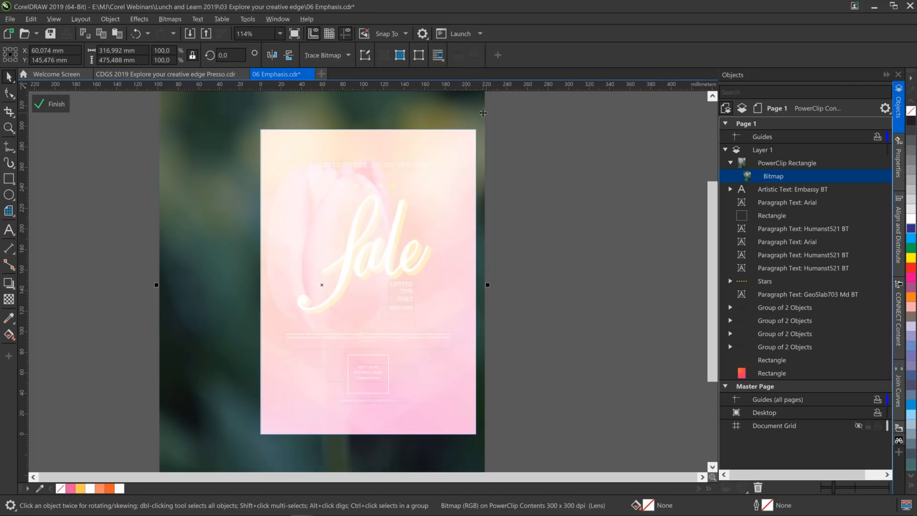
pyautogui.click(63, 104)
pyautogui.click(118, 173)
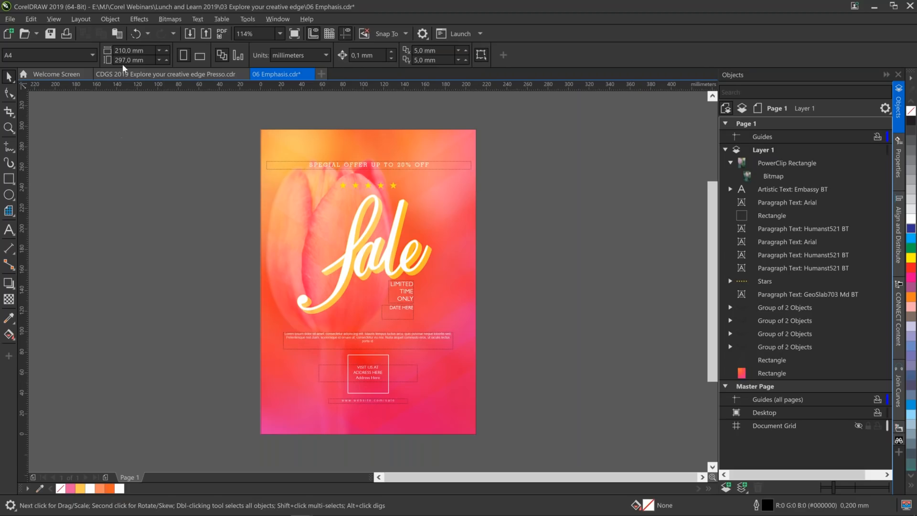
# Switch to the CDGS 2019 presentation document and show its closing slide on Page 9 in full-screen preview.
pyautogui.click(137, 74)
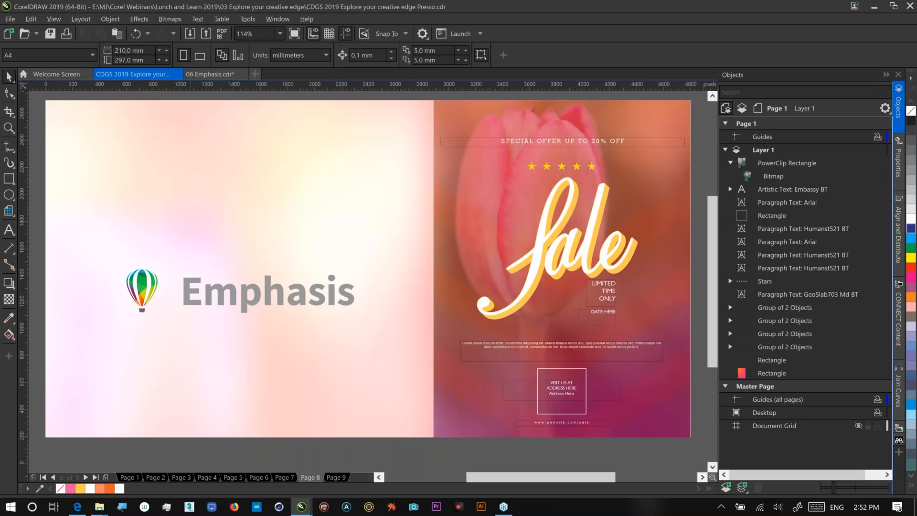
pyautogui.click(336, 478)
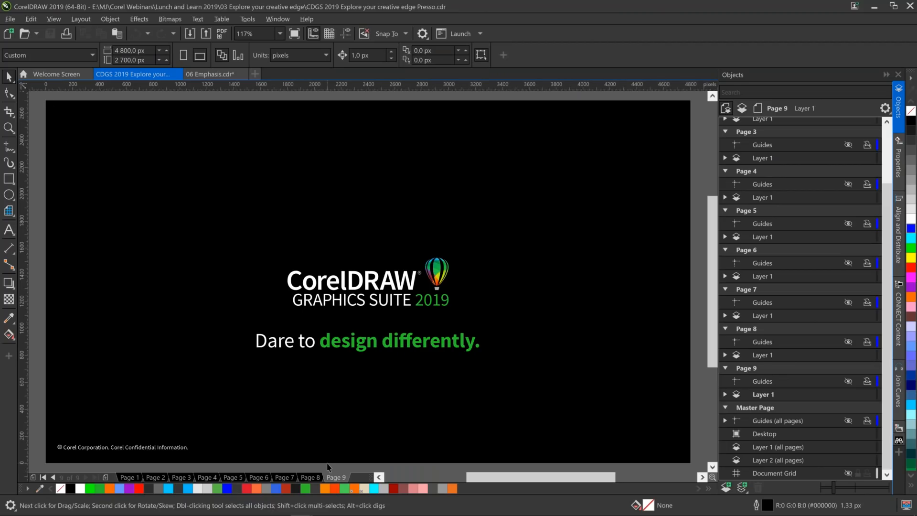
pyautogui.press('F9')
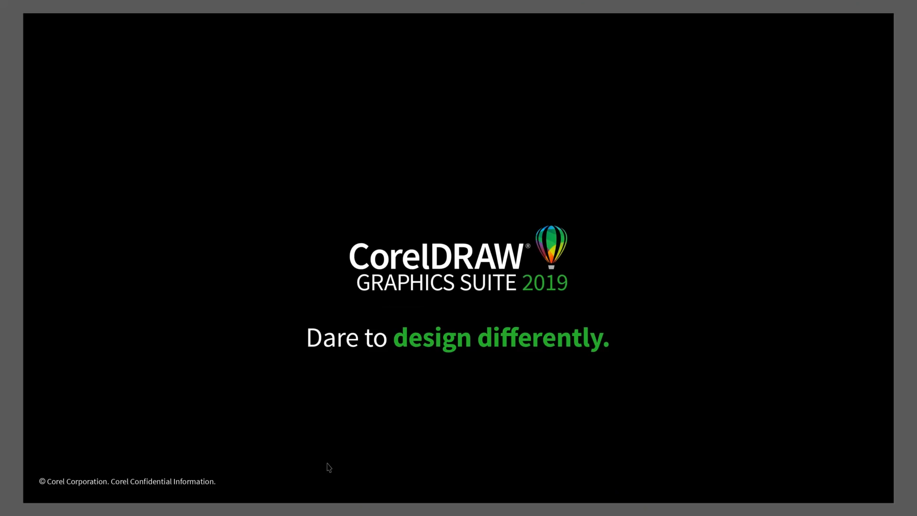